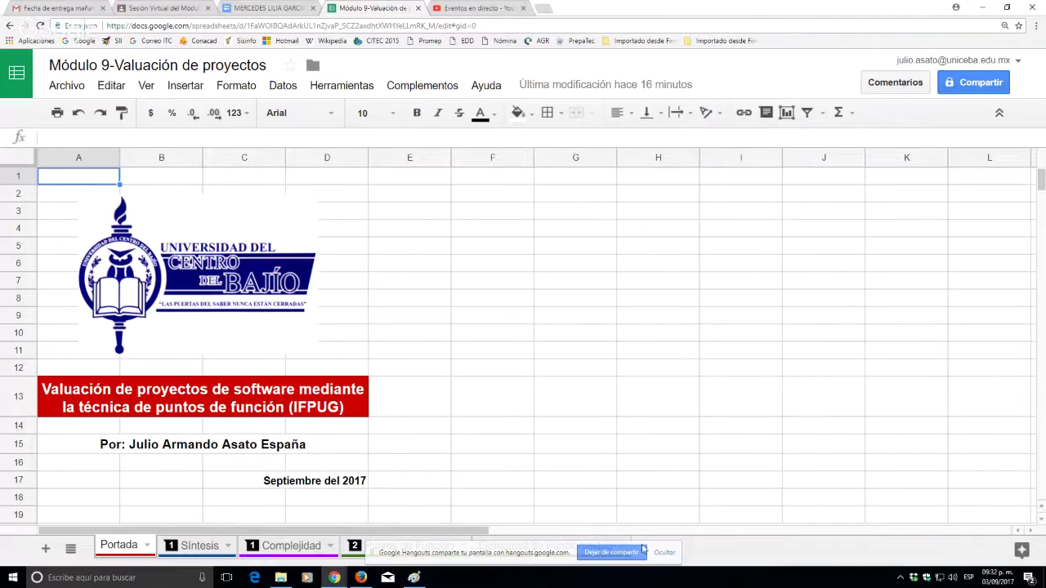
Open the Síntesis sheet and review the software costing summary.
click(665, 553)
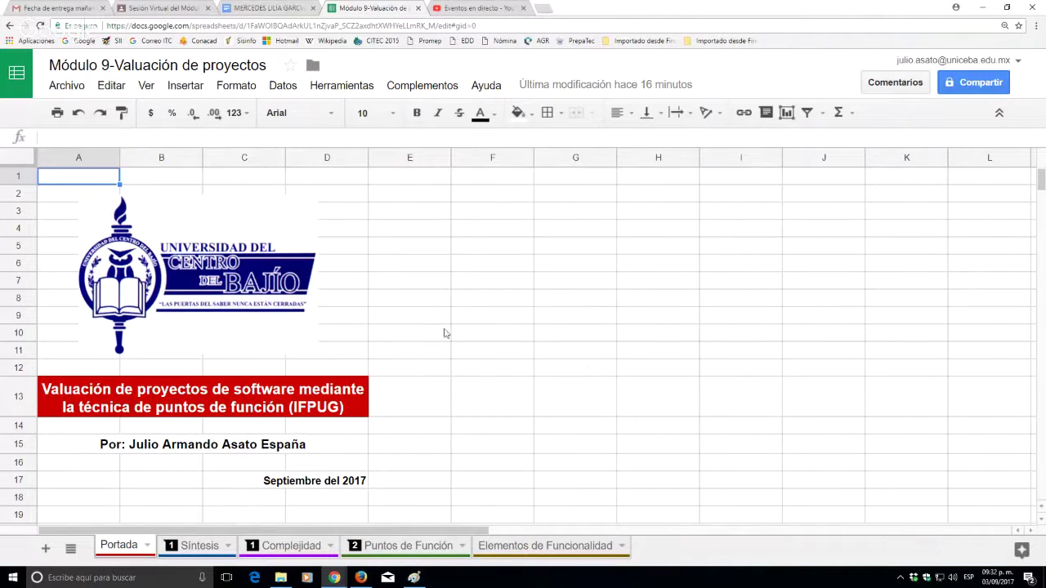
click(214, 546)
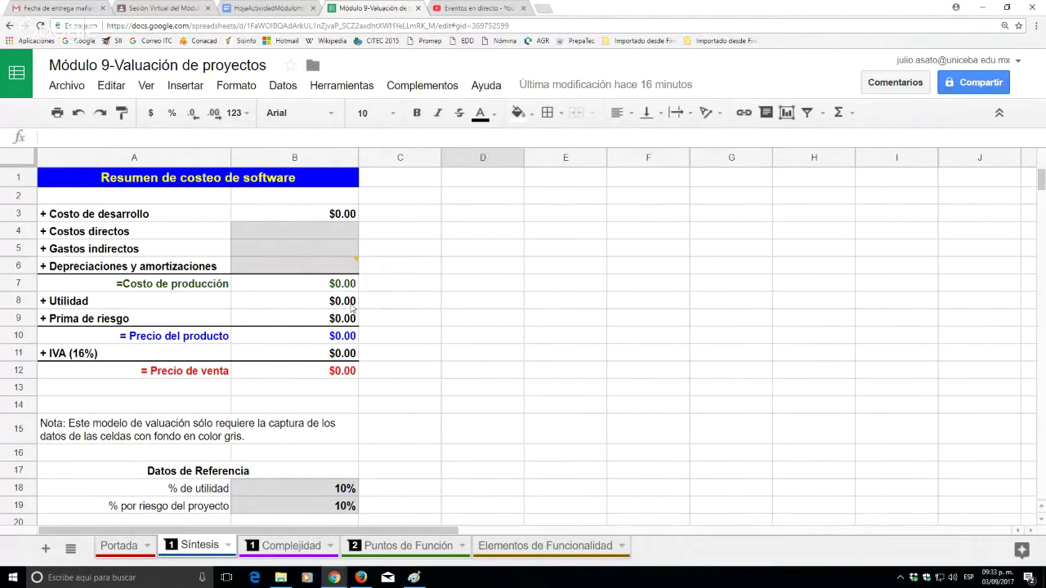
mouse_move(318, 263)
Open the Complejidad sheet and read the rating-scale comment on the first technical complexity factor.
click(302, 546)
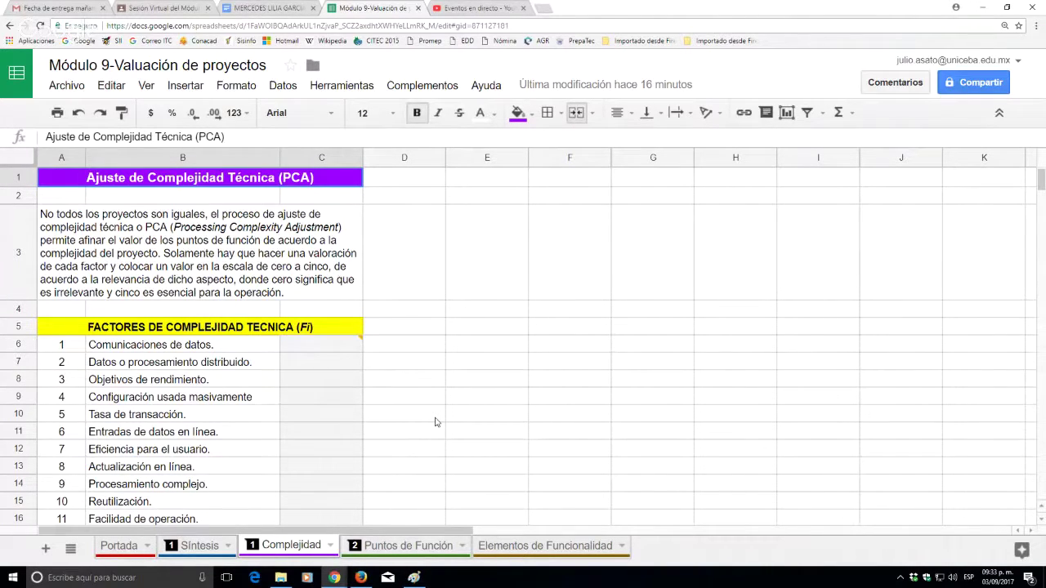
scroll(435, 421, down, 3)
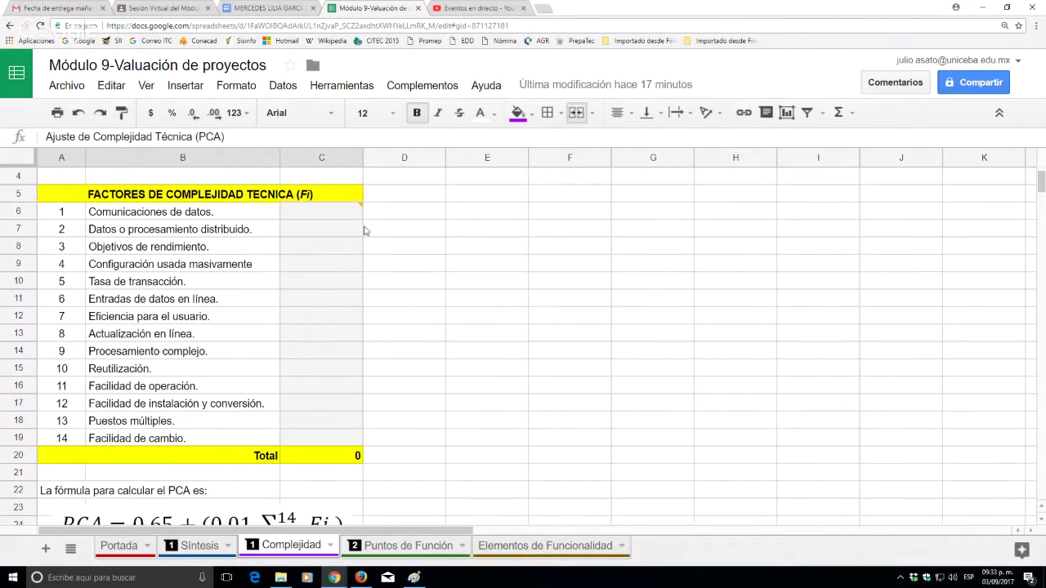
mouse_move(341, 219)
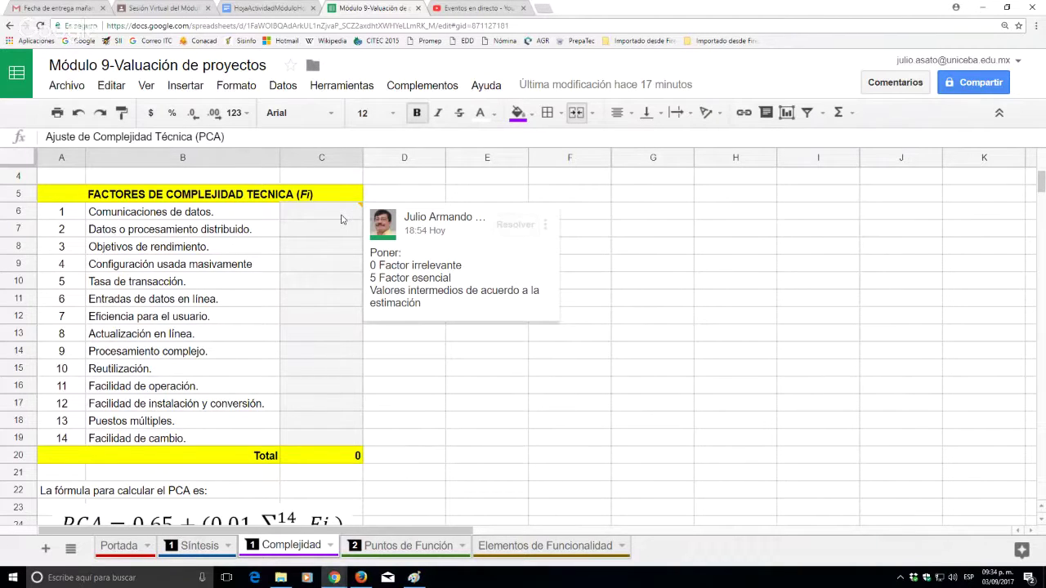
click(342, 217)
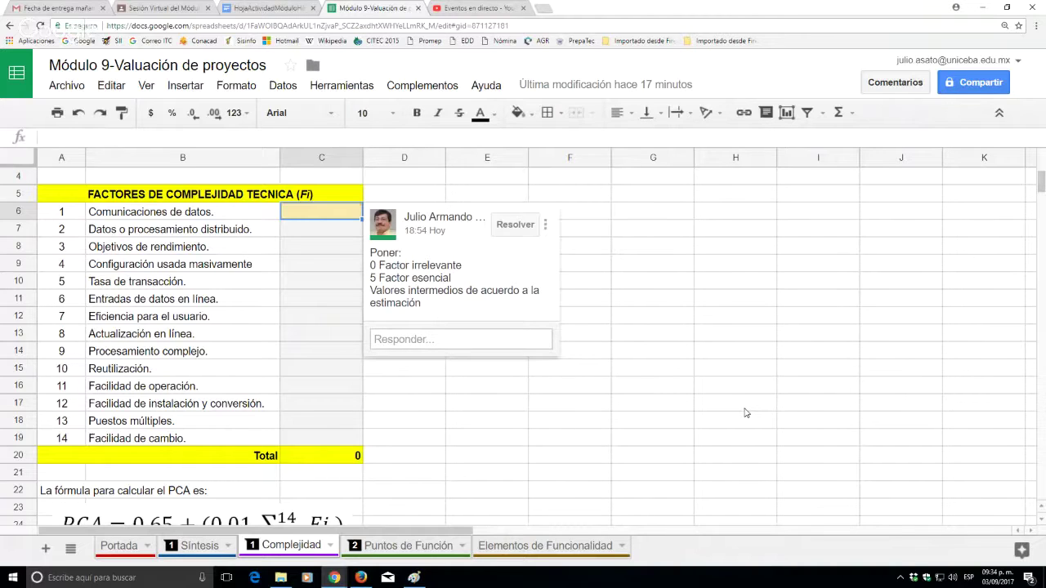
key(Down)
key(Down)
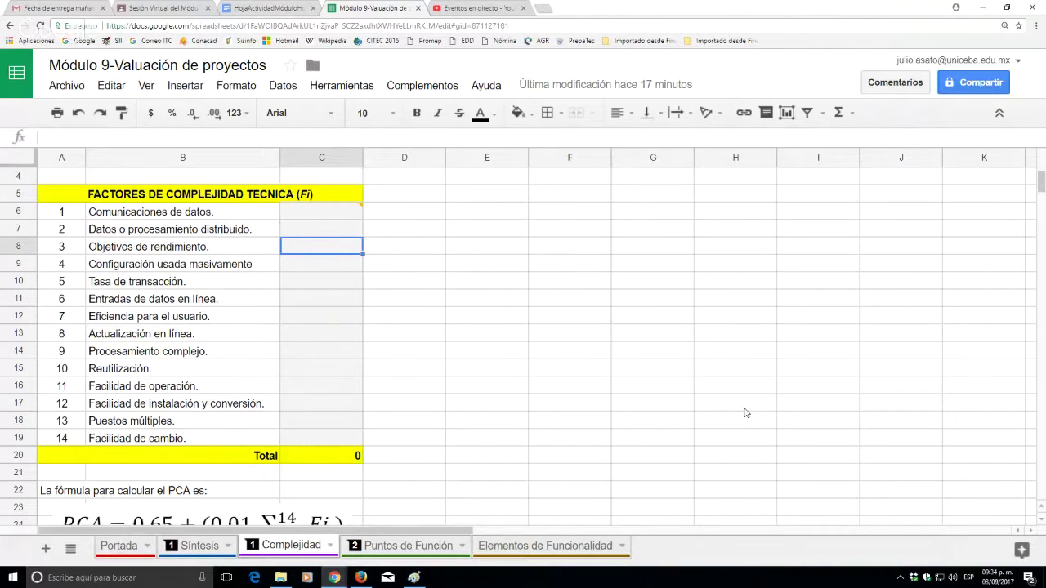
Rate complexity factors 1 to 4, from Comunicaciones de datos to Configuración usada masivamente, as 4, 3, 1 and 0.
mouse_move(335, 215)
click(320, 211)
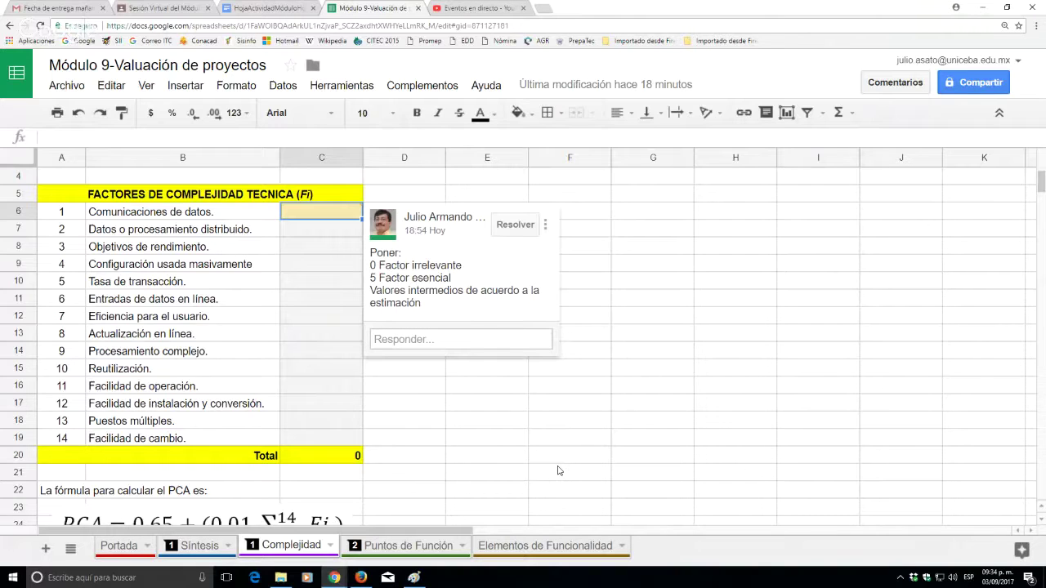
text(4)
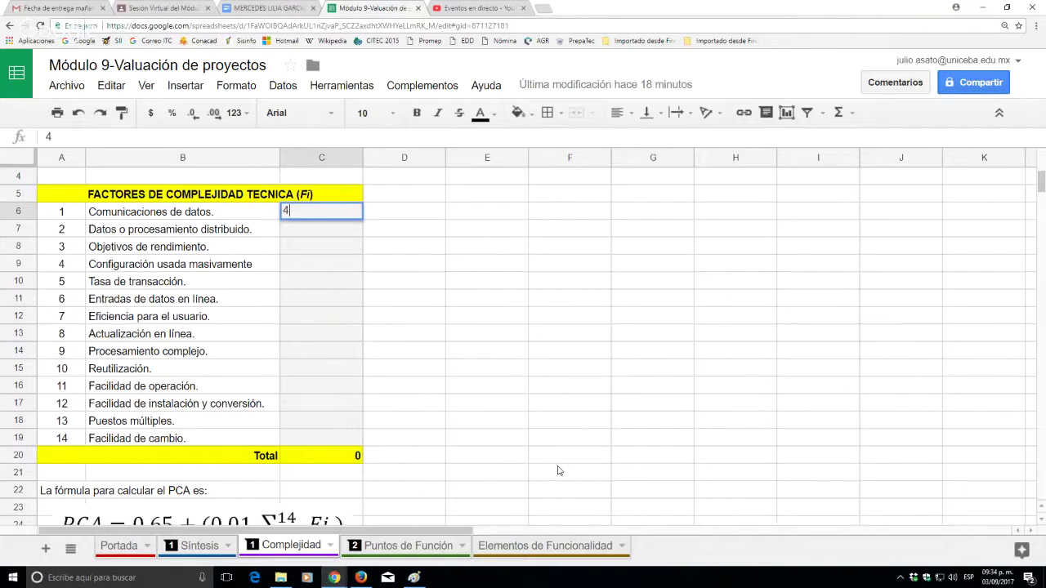
key(Return)
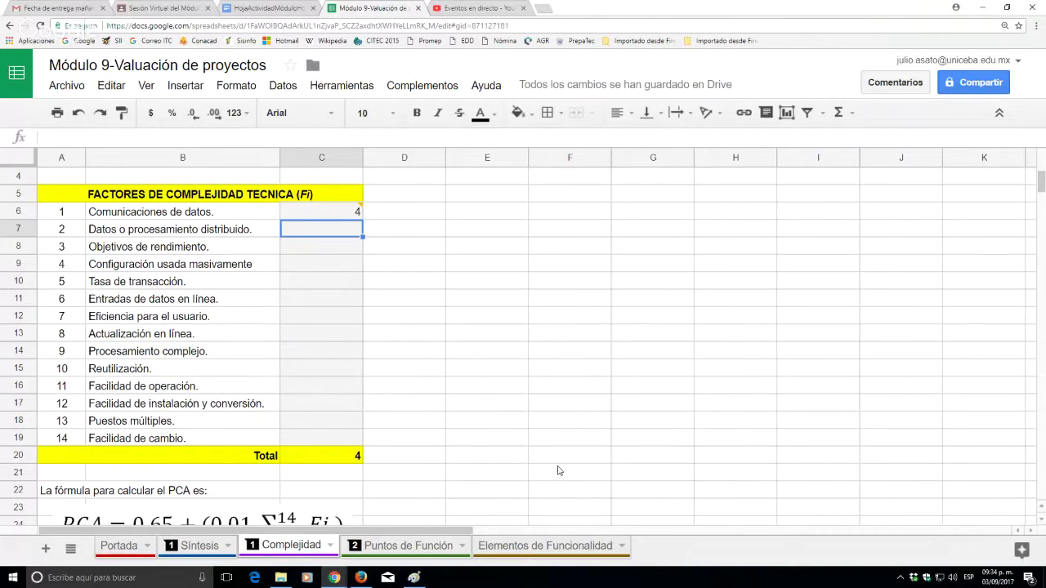
text(3)
key(Return)
text(1)
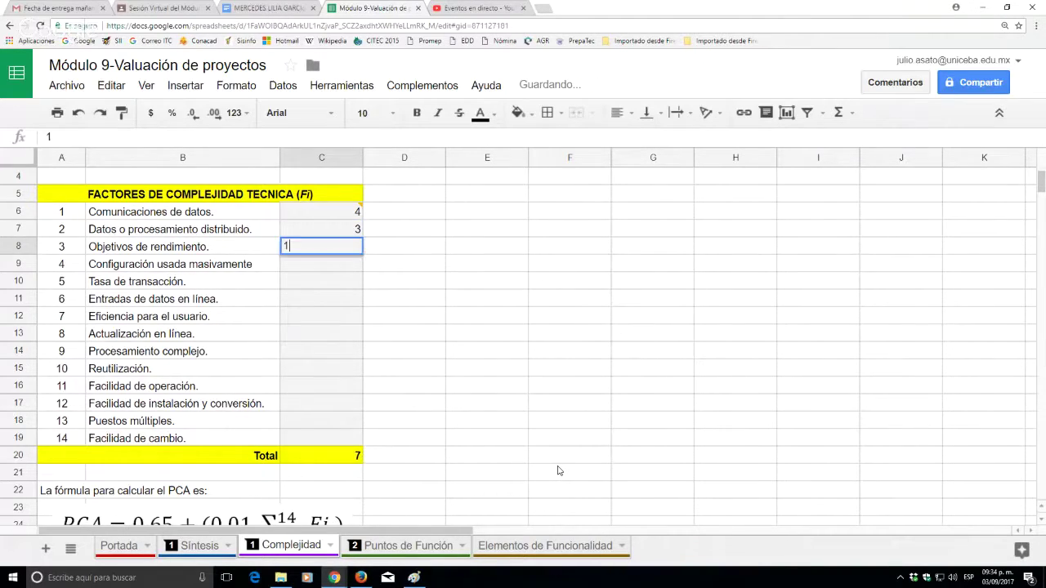
key(Return)
text(0)
key(Return)
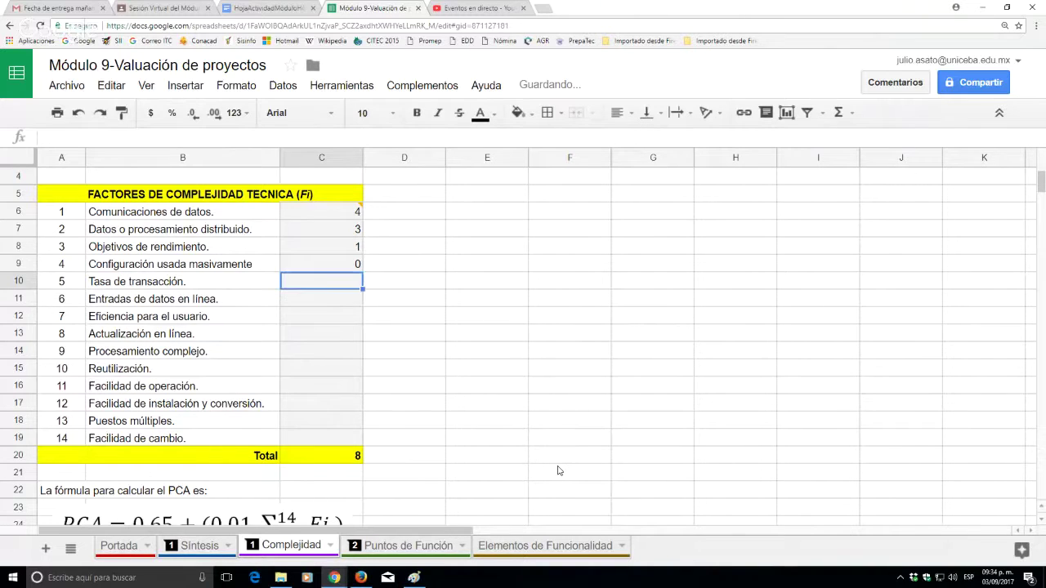
Rate complexity factors 5 to 8, from Tasa de transacción to Actualización en línea, as 0, 0, 5 and 5.
text(0)
key(Return)
text(0)
key(Return)
text(5)
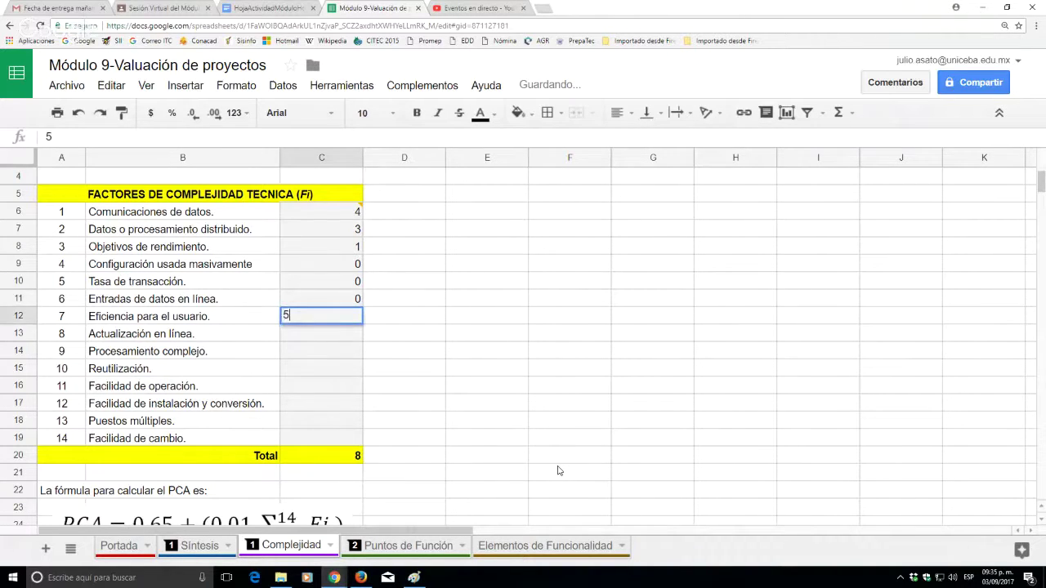
key(Return)
text(5)
key(Return)
Rate Procesamiento complejo as 0, Reutilización as 0 and Facilidad de operación as 1.
text(0)
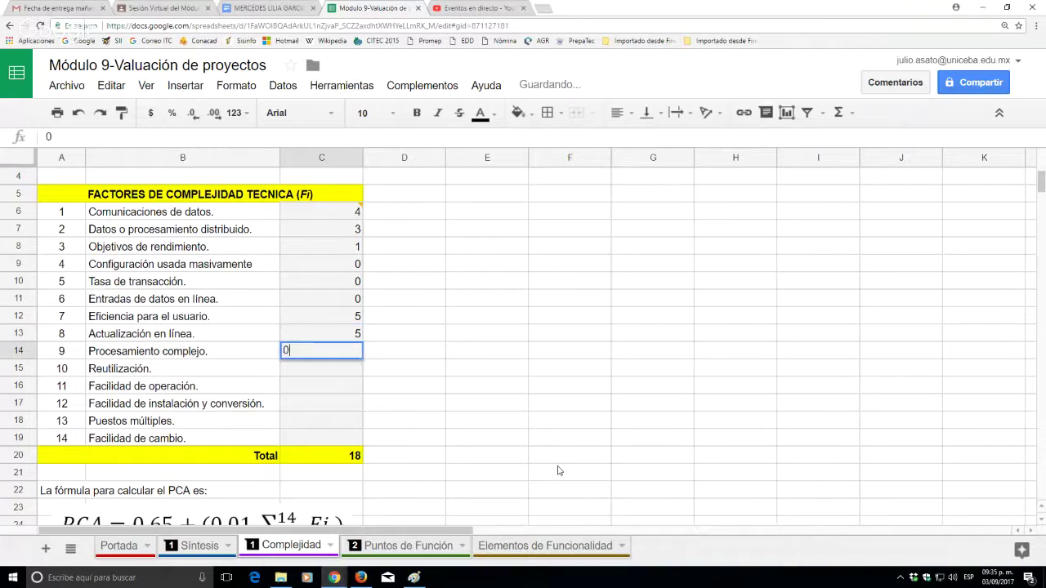
key(Return)
text(0)
key(Return)
text(14)
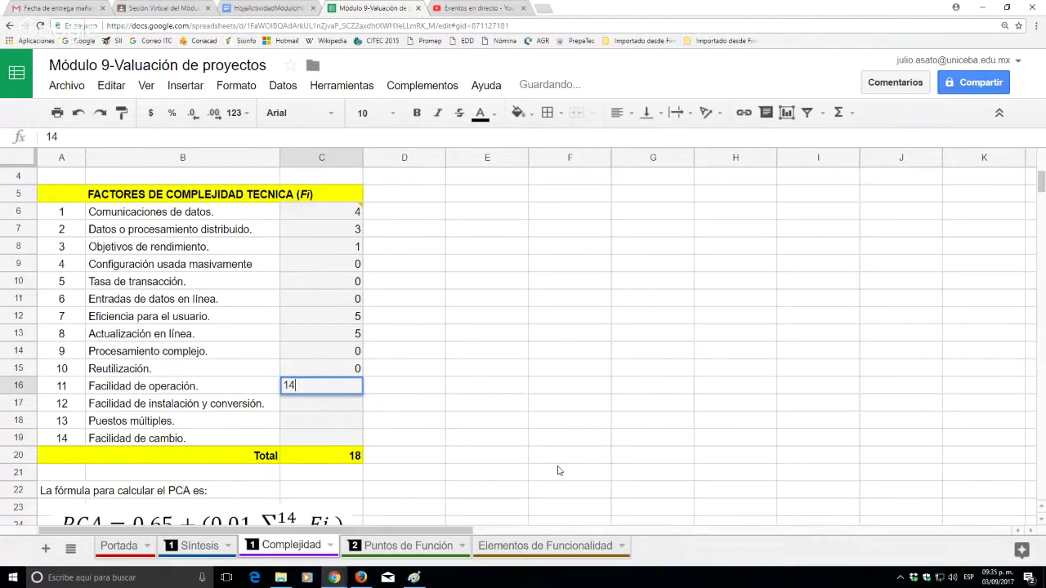
key(BackSpace)
key(Return)
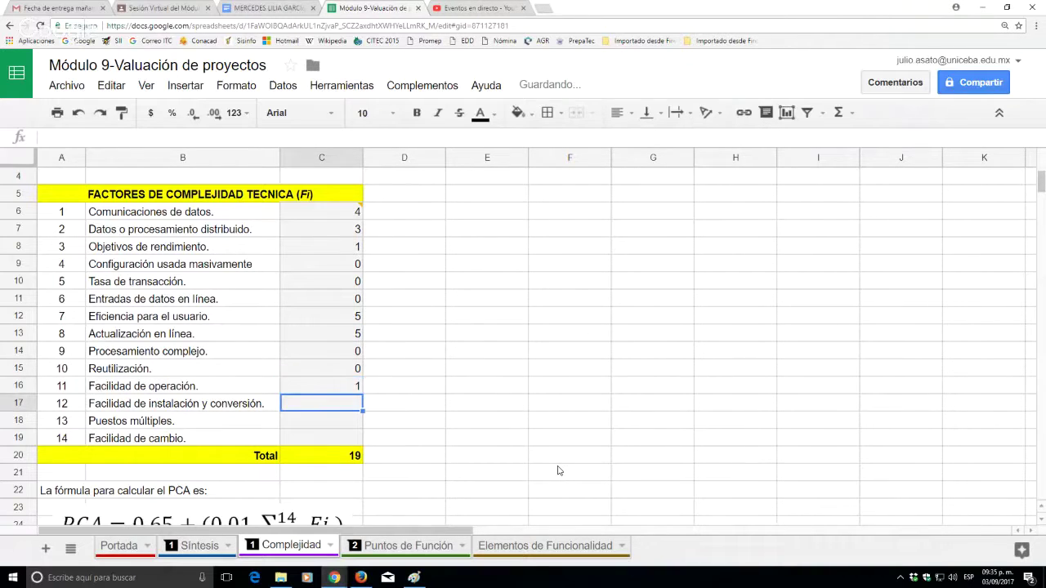
Rate Facilidad de instalación y conversión as 2, Puestos múltiples as 3 and Facilidad de cambio as 0.
text(2)
key(Return)
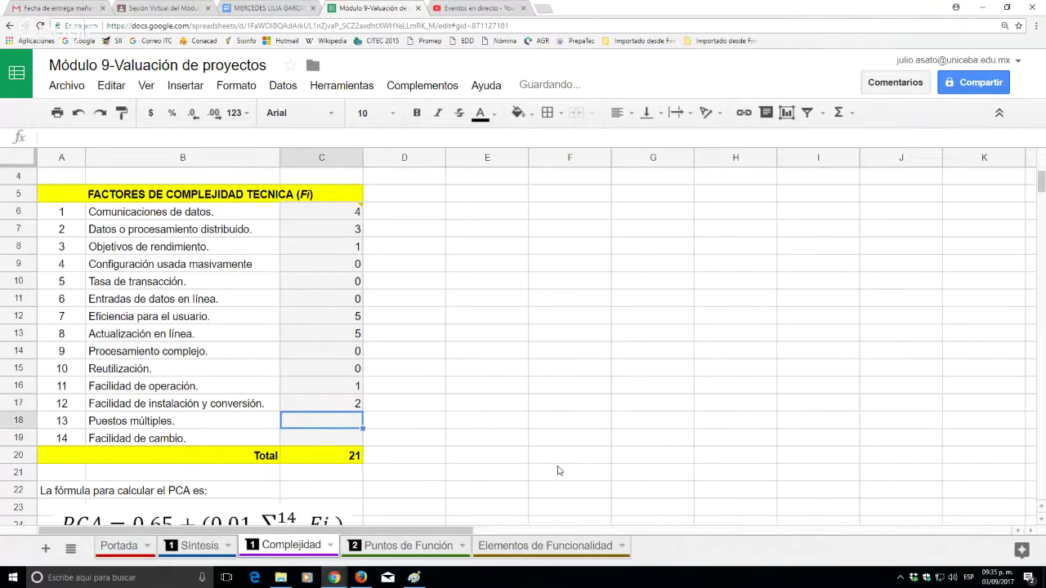
text(3)
key(Return)
text(0)
key(Return)
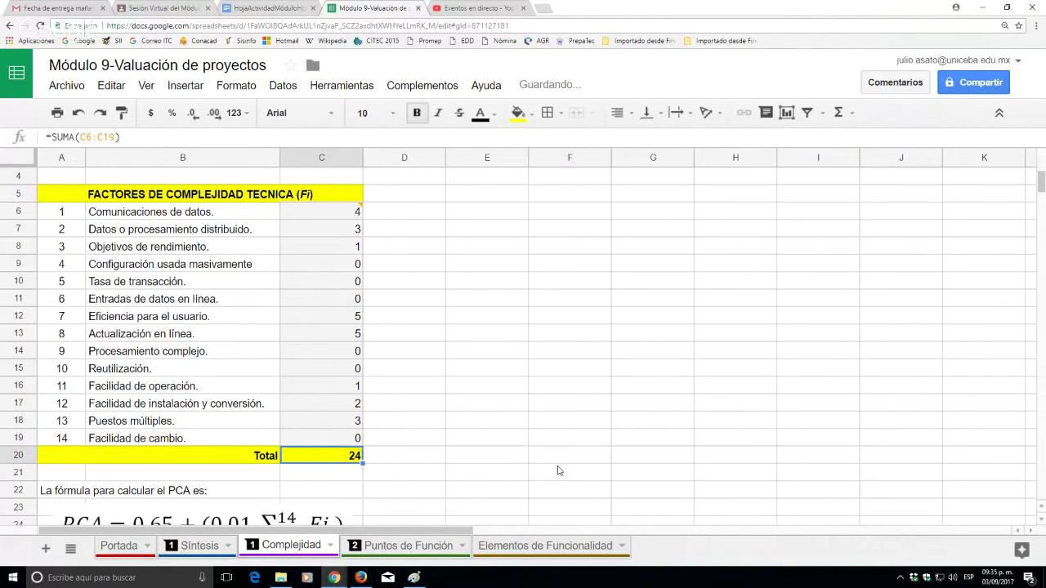
Review the entered factor ratings, their total, and the PCA formula with its explanatory note on the Complejidad sheet.
key(Up)
key(Up)
key(Up)
key(Up)
key(Up)
key(Up)
key(Up)
key(Up)
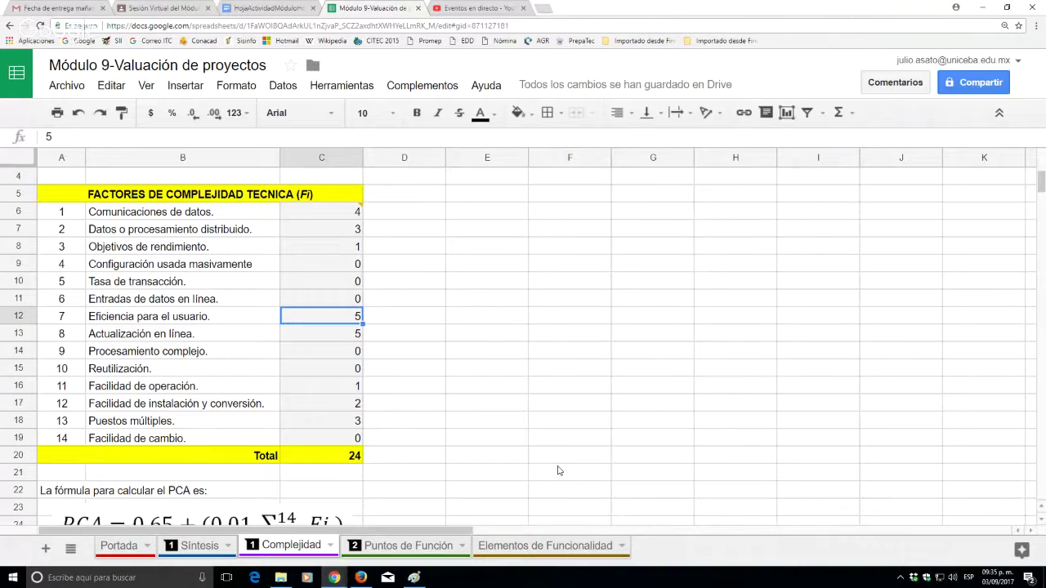
key(Down)
key(Down)
key(Down)
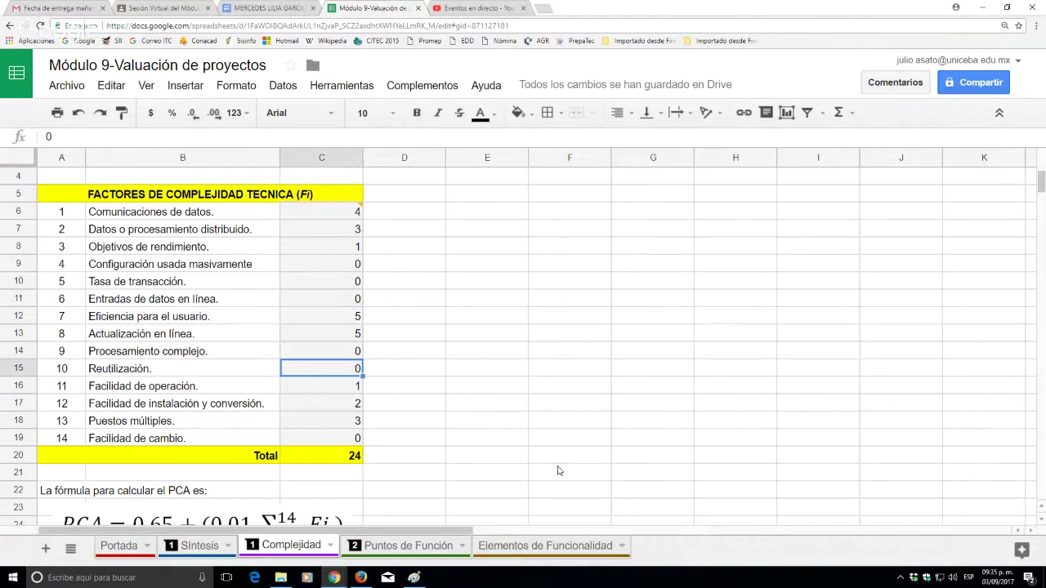
scroll(559, 471, down, 3)
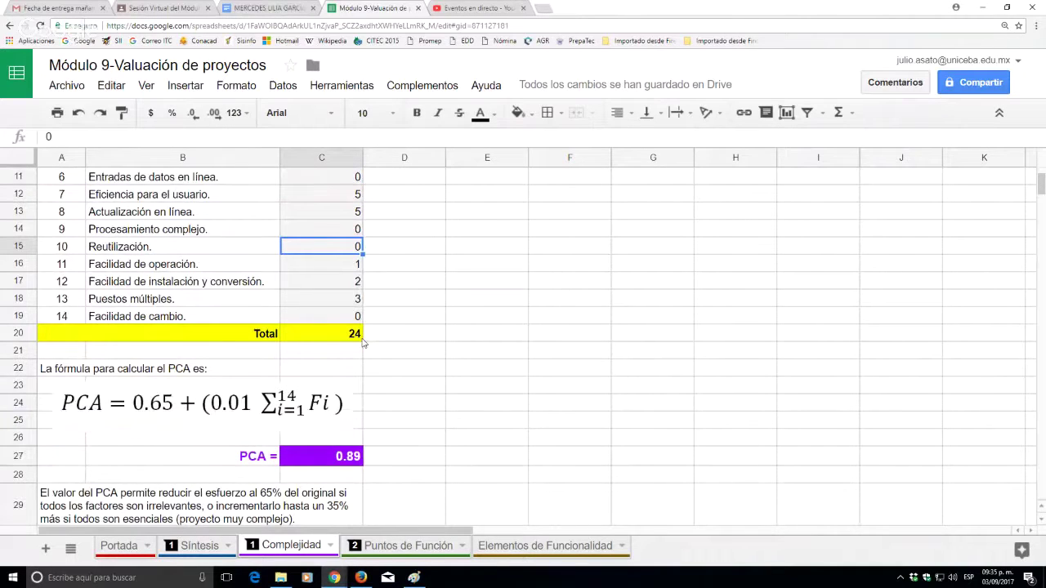
scroll(401, 361, down, 2)
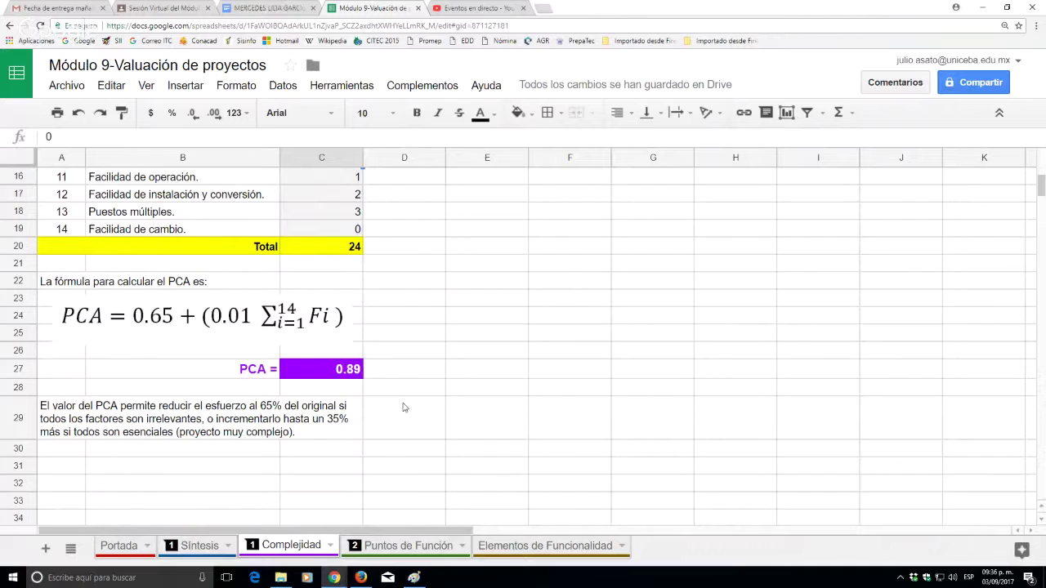
scroll(402, 407, up, 5)
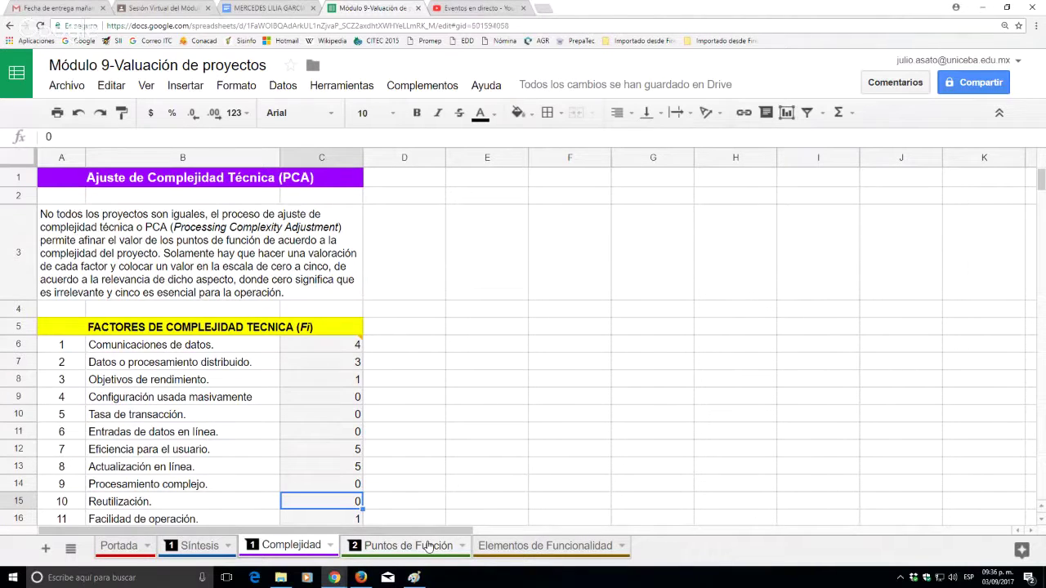
On the Puntos de Función sheet, widen columns A and F so the Archivos externos and Archivos internos labels fit.
click(428, 546)
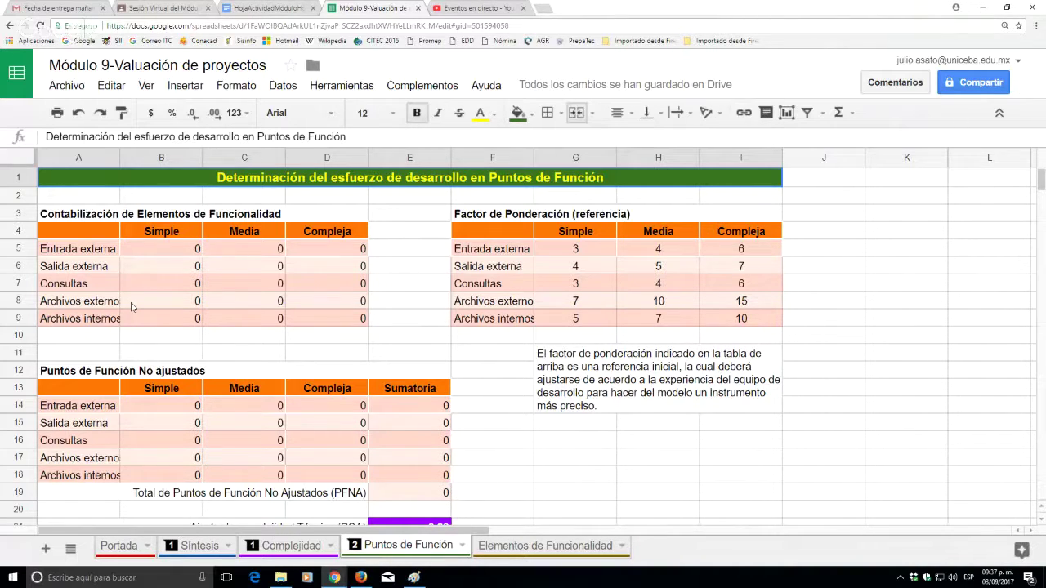
drag(119, 159, 132, 160)
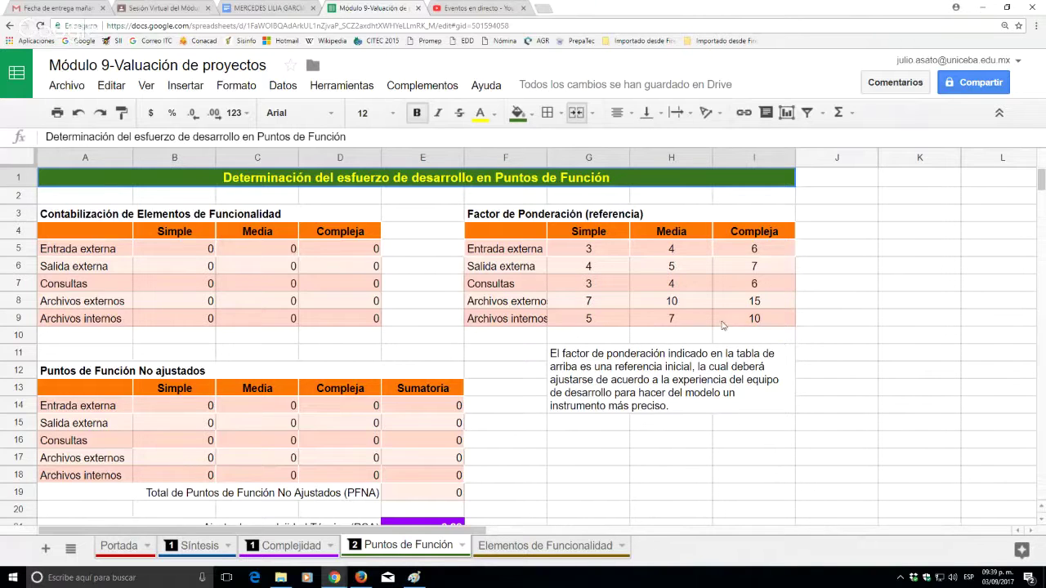
drag(545, 162, 564, 162)
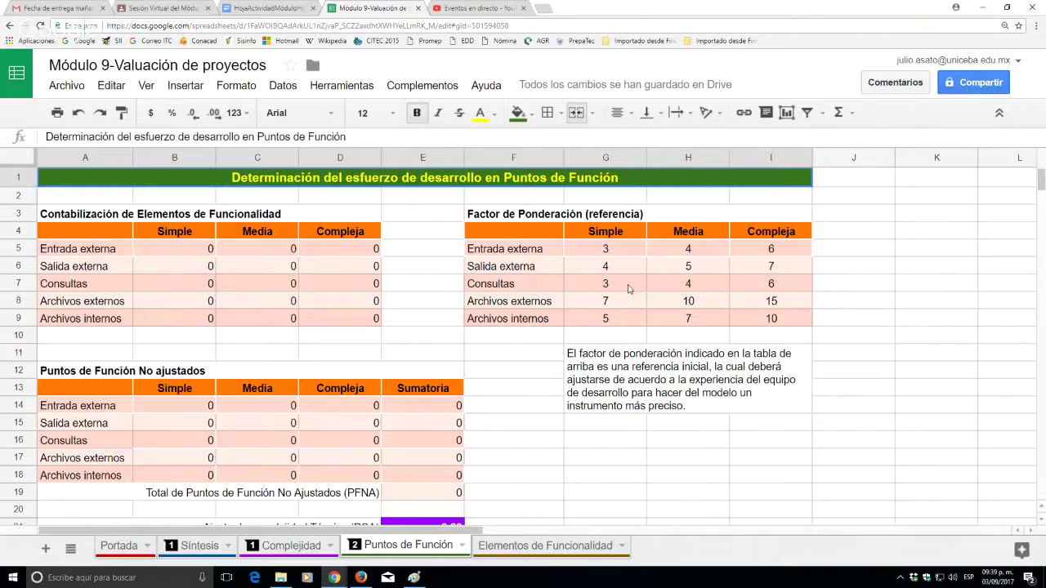
Examine the Puntos de Función No ajustados table, its cell formulas and the formula of the PFNA total.
scroll(255, 435, down, 1)
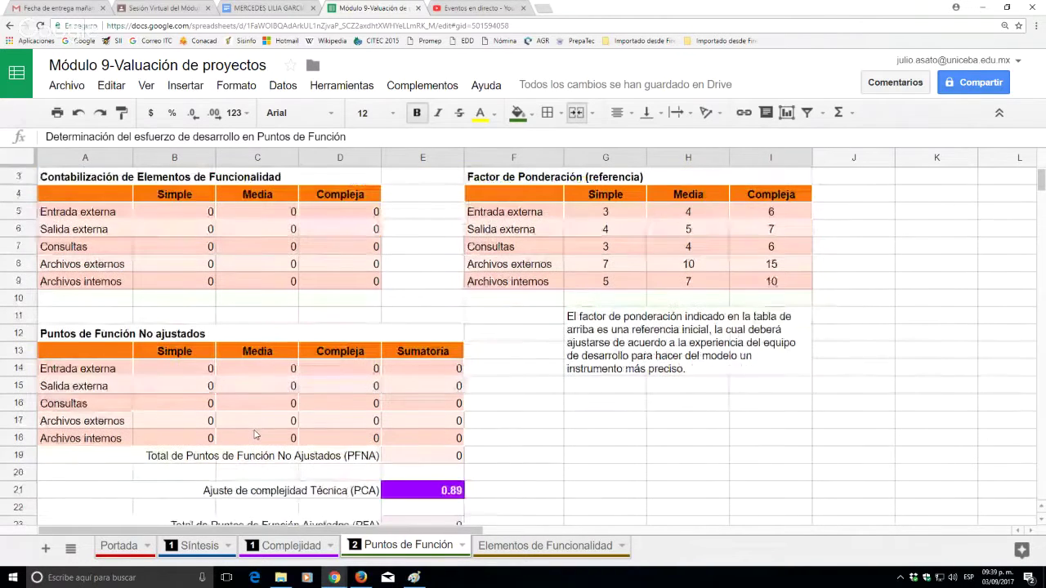
scroll(254, 434, down, 2)
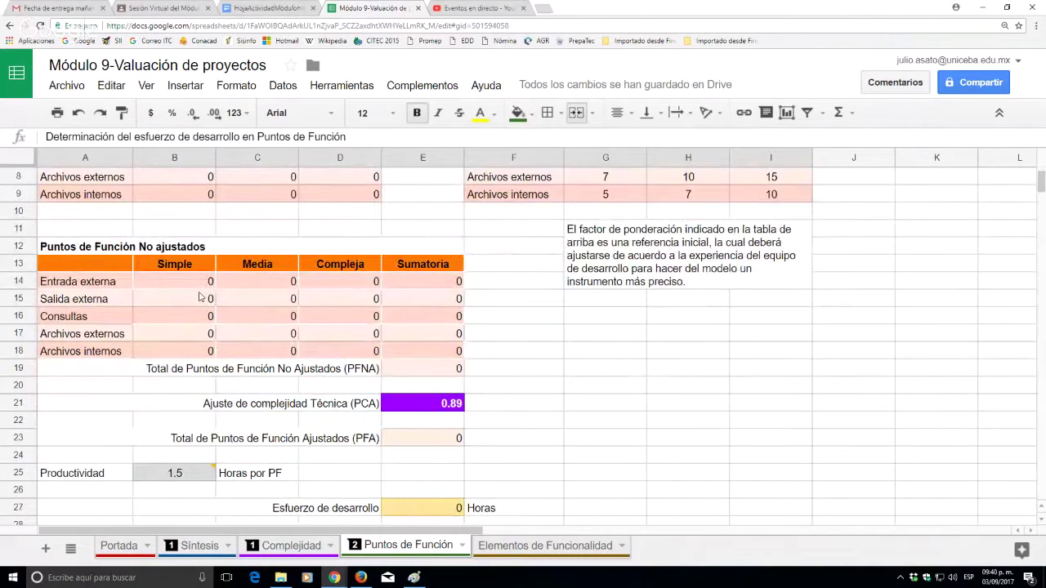
scroll(199, 296, up, 1)
scroll(200, 297, up, 1)
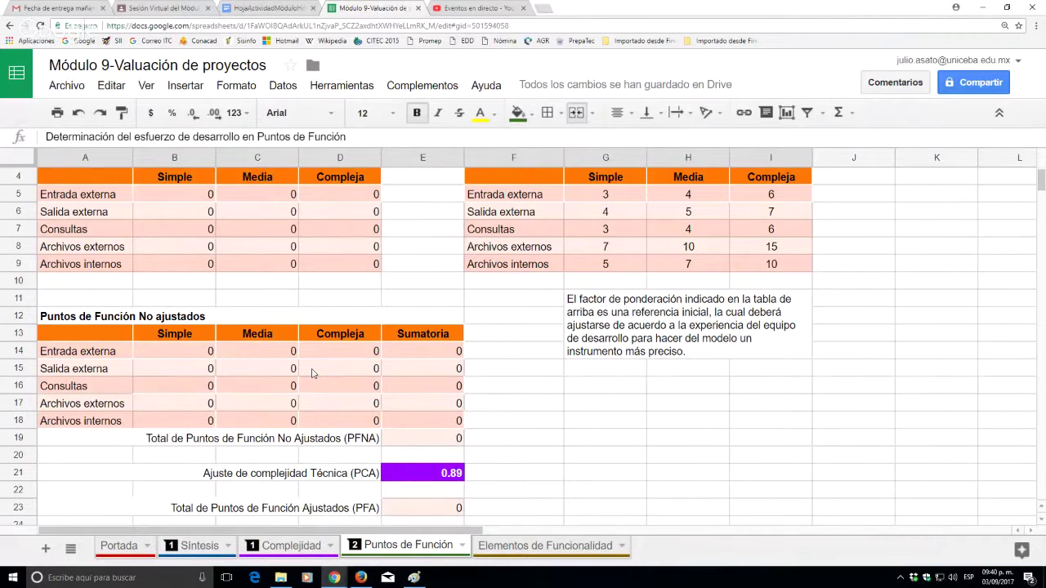
scroll(311, 373, down, 1)
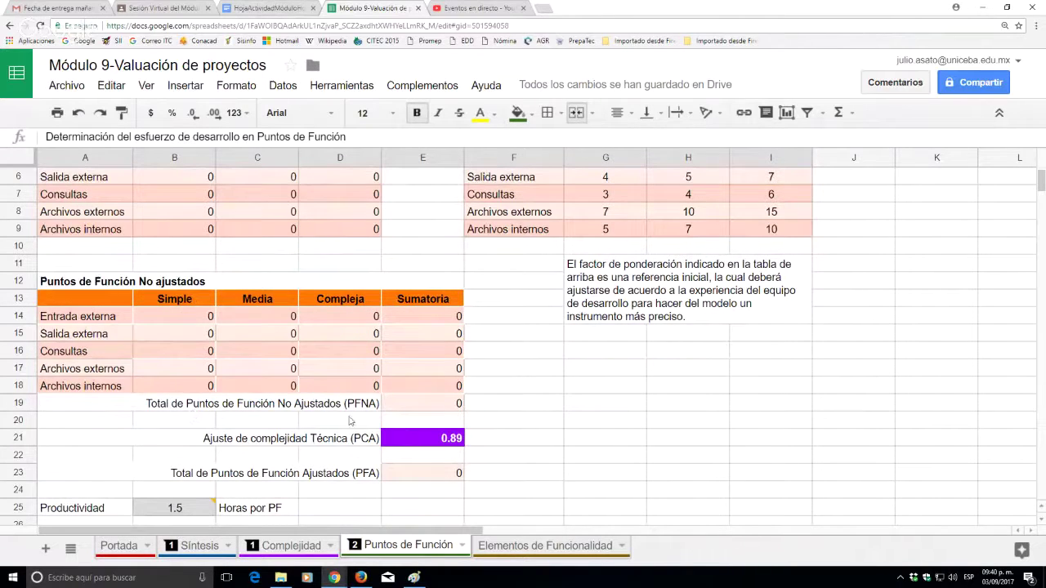
click(184, 313)
drag(249, 330, 352, 391)
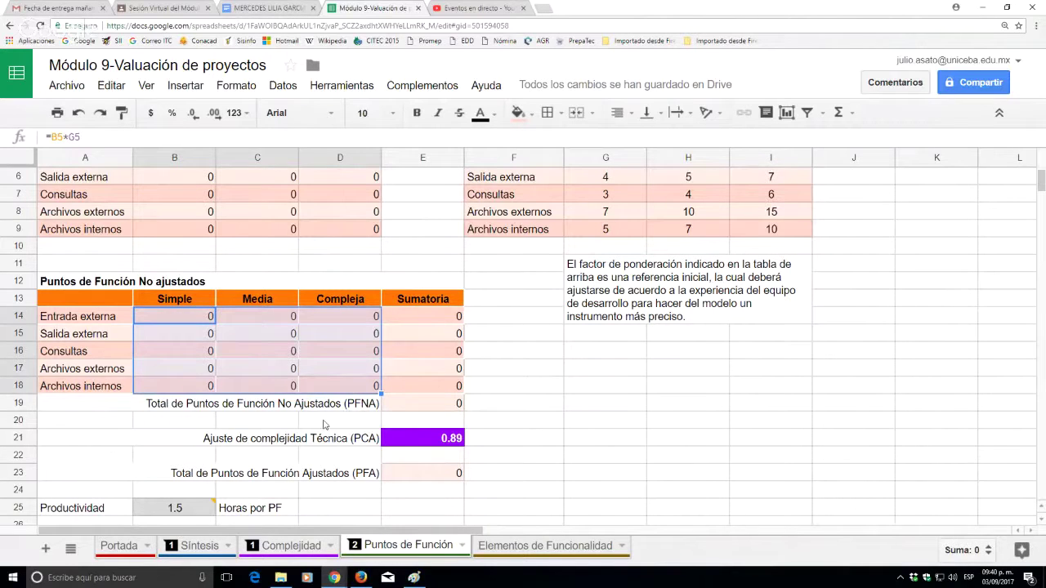
click(328, 420)
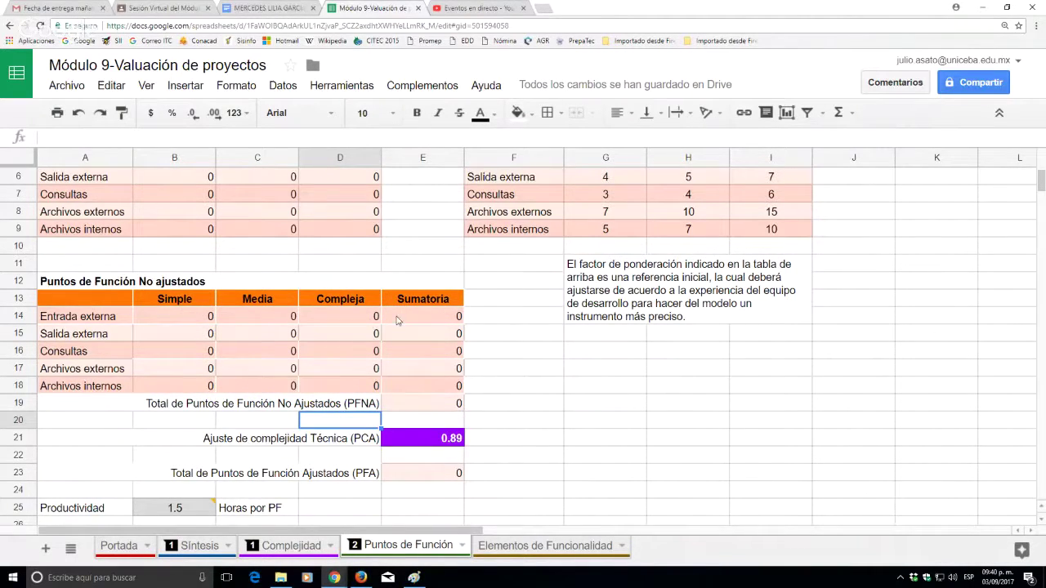
click(414, 407)
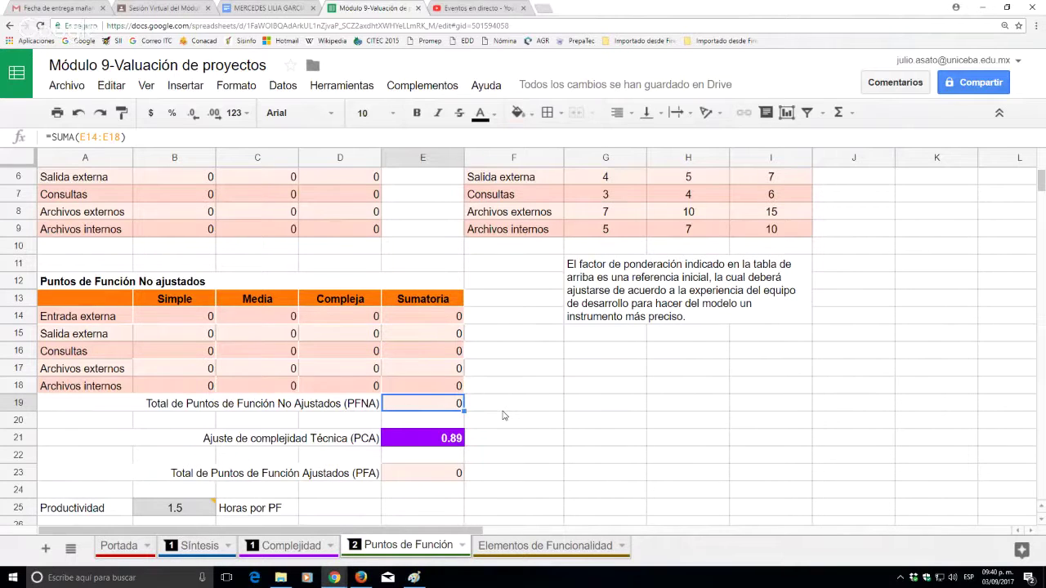
Review the adjusted points, productivity, effort and development cost rows, and return to the Complejidad sheet.
scroll(504, 416, down, 1)
scroll(503, 416, down, 3)
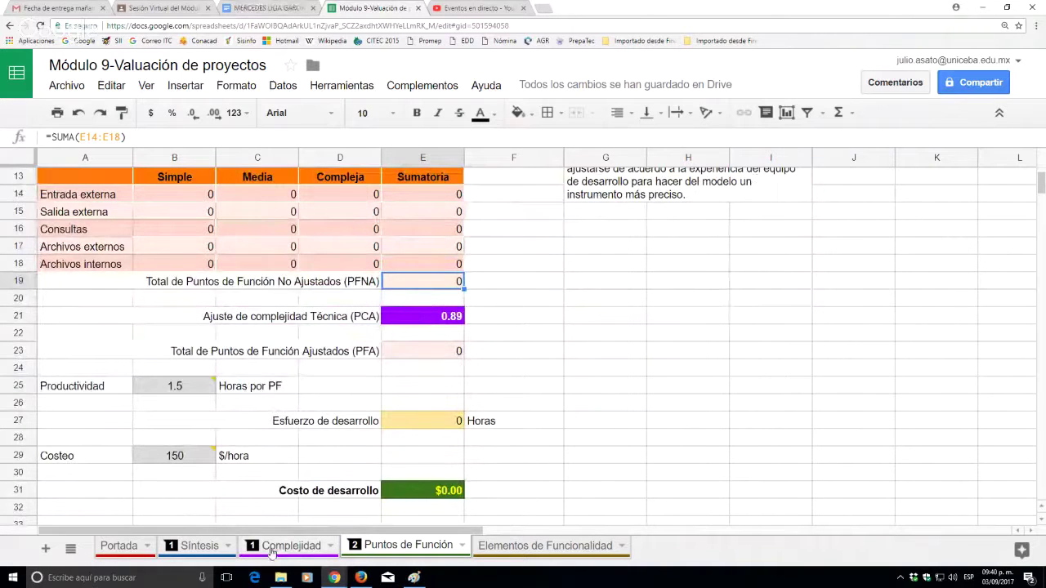
key(ctrl+shift+Page_Up)
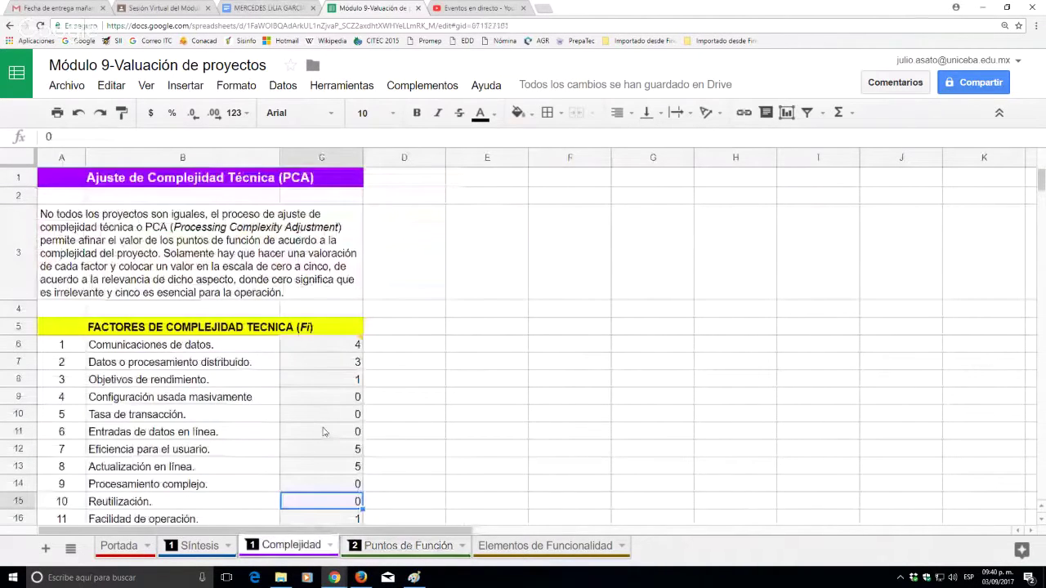
Review the PCA result on the Complejidad sheet and the PFNA and PFA total formulas on the Puntos de Función sheet.
scroll(323, 431, down, 5)
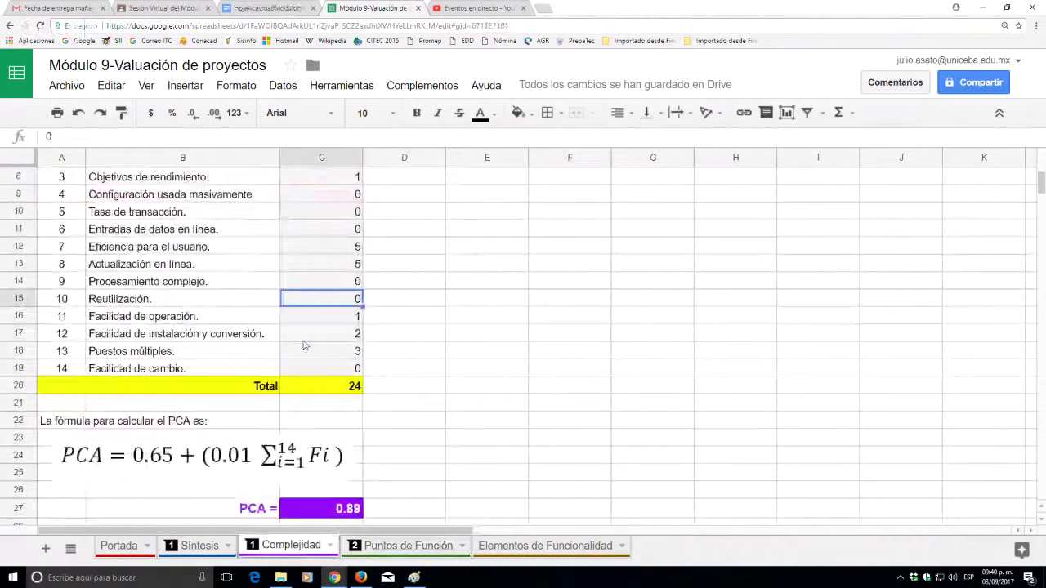
scroll(303, 344, down, 2)
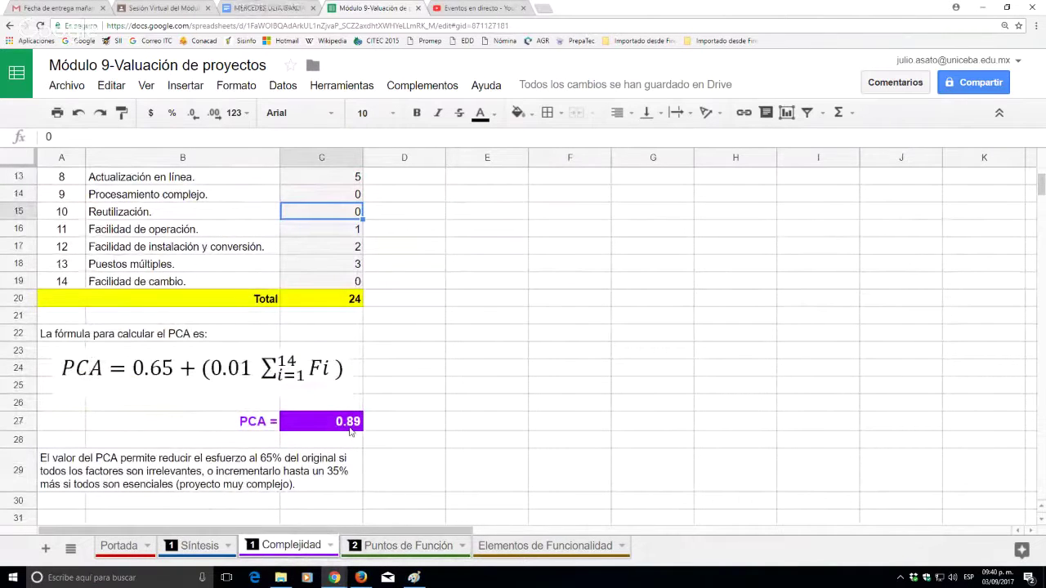
click(393, 548)
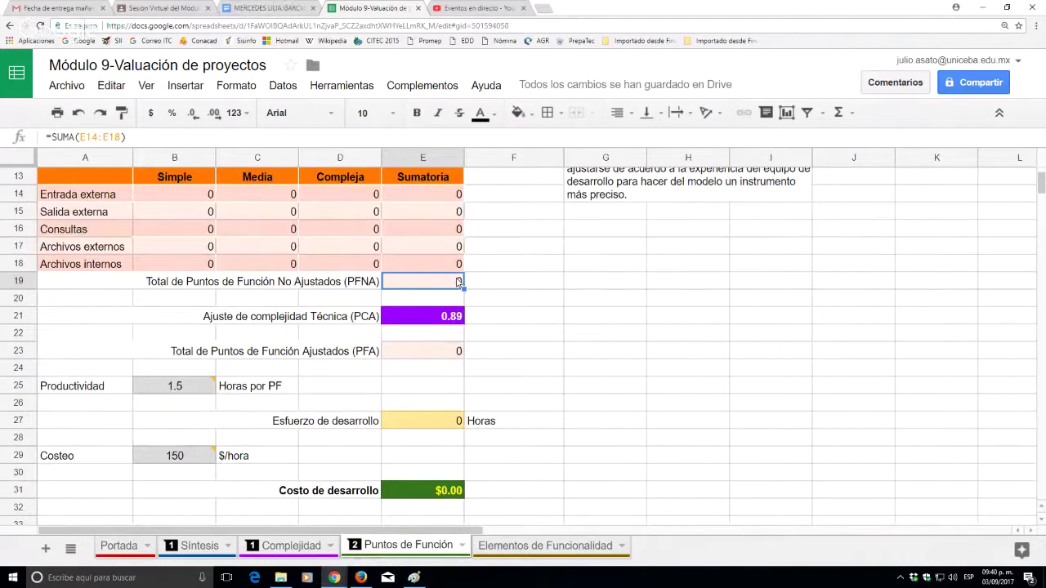
click(438, 358)
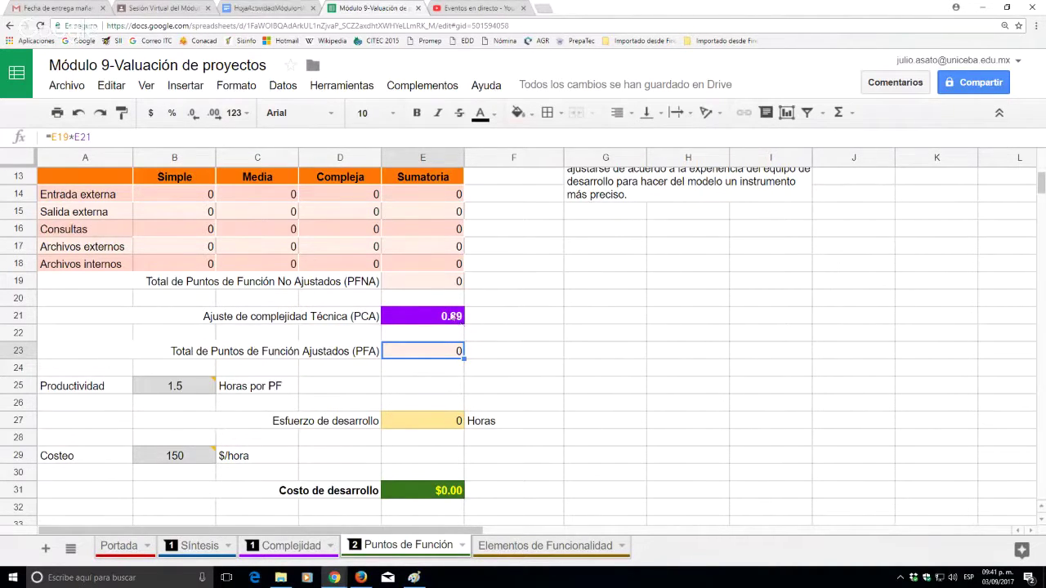
click(439, 286)
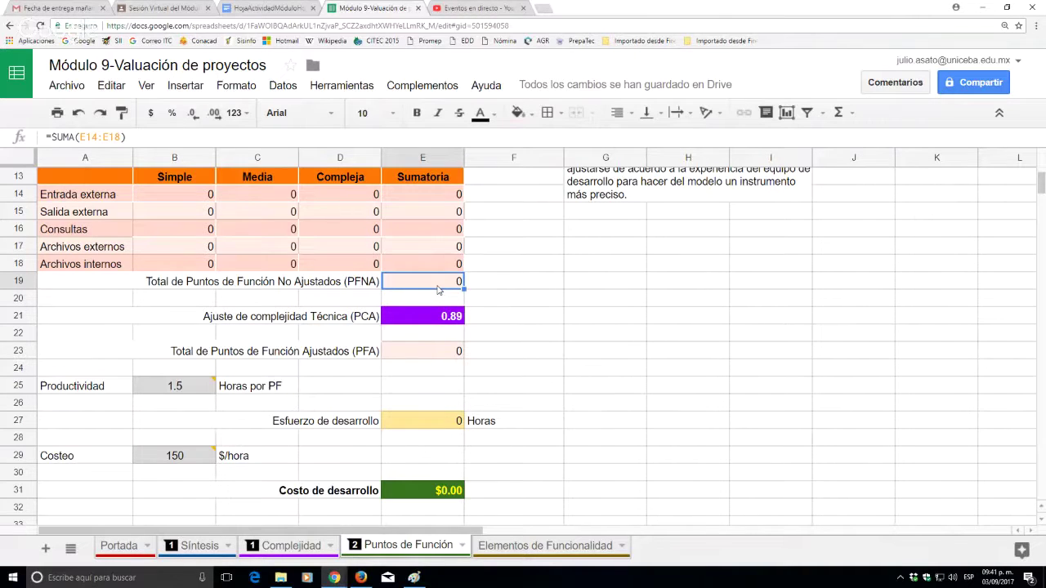
click(435, 354)
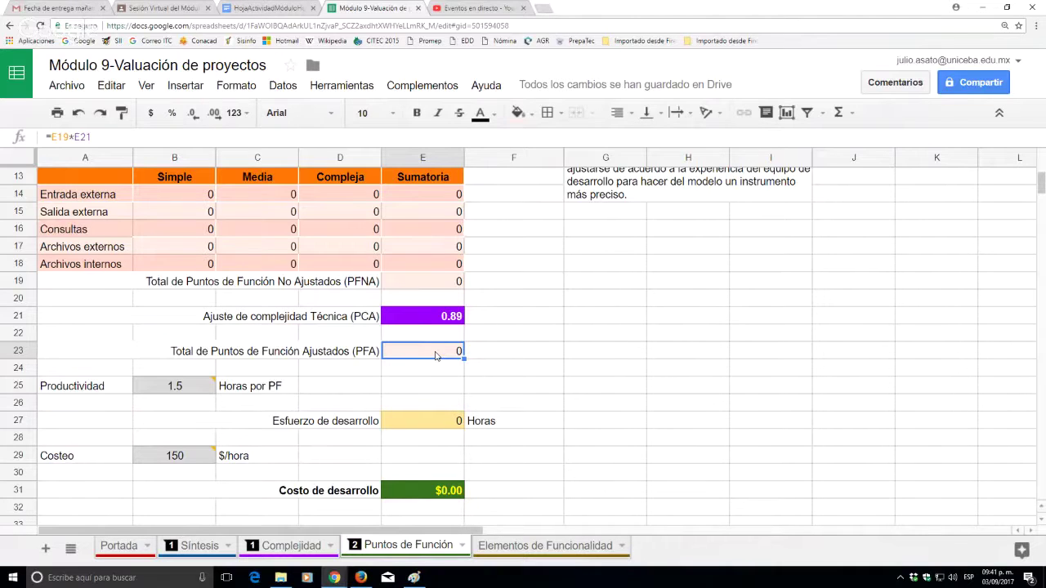
Read the comment on the Productividad value and examine the Factor de Ponderación reference table with its note.
mouse_move(208, 394)
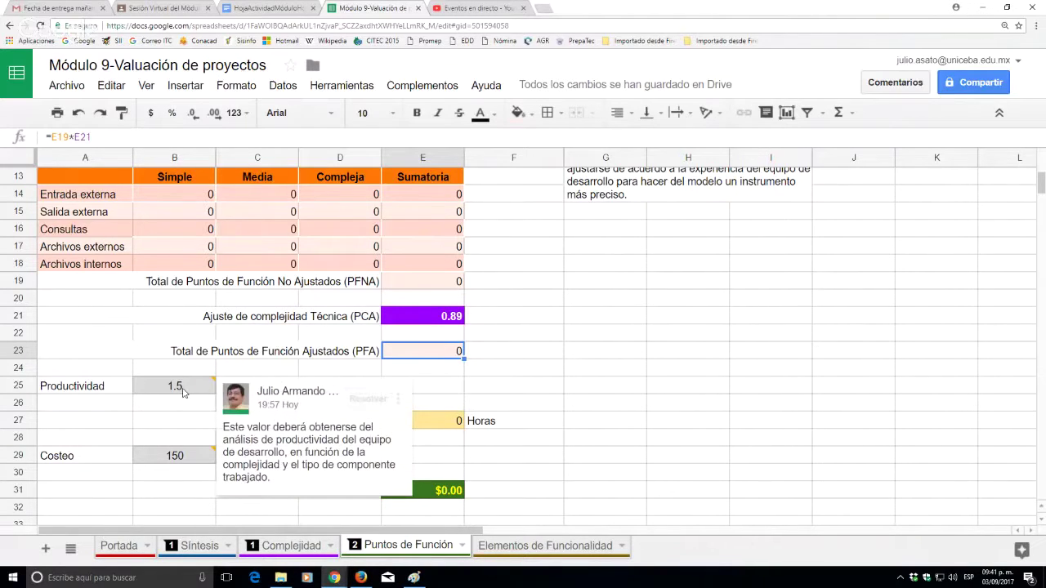
click(560, 401)
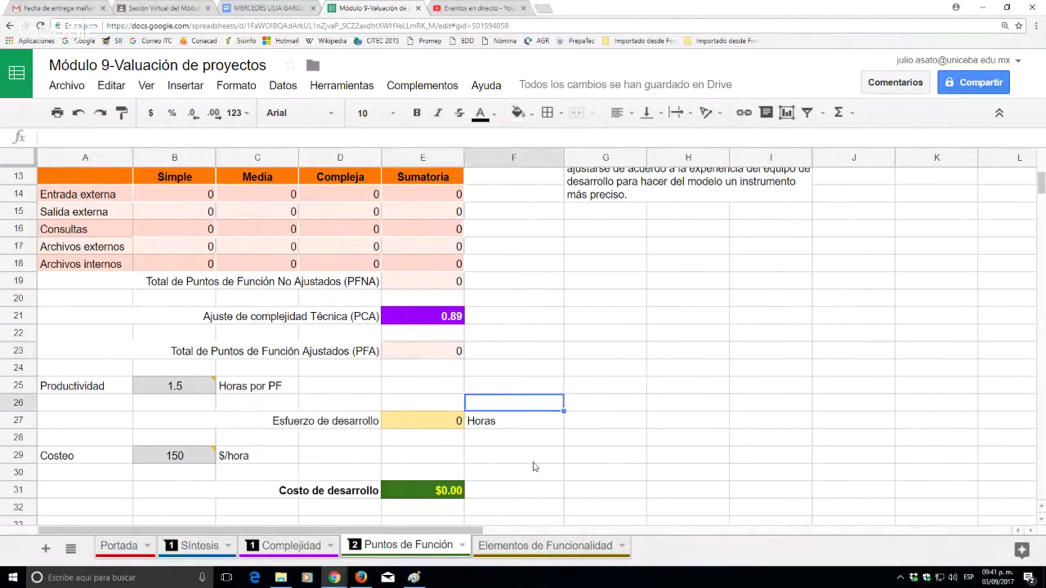
scroll(534, 467, down, 1)
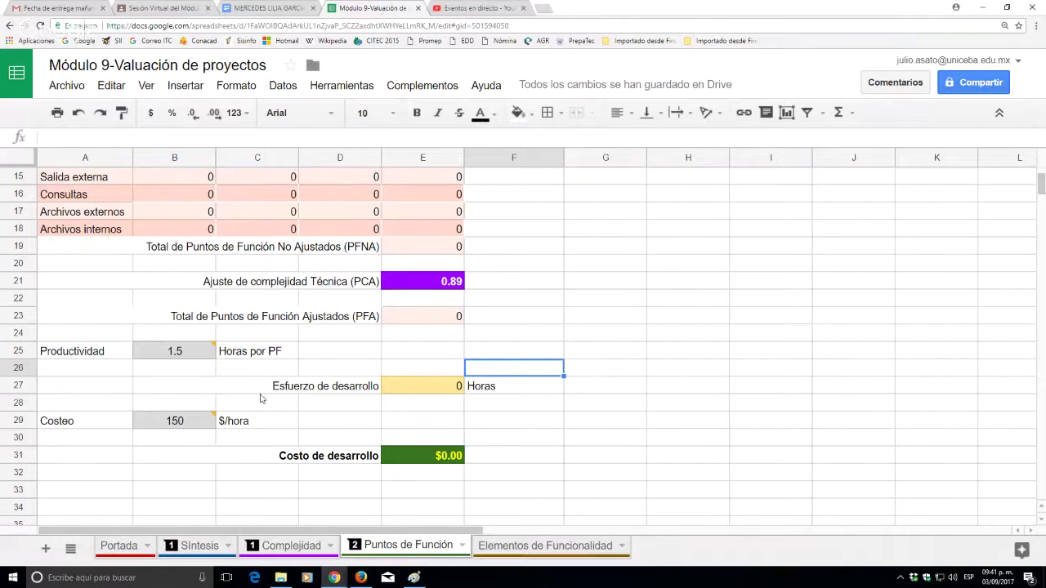
scroll(259, 400, up, 1)
scroll(259, 400, up, 5)
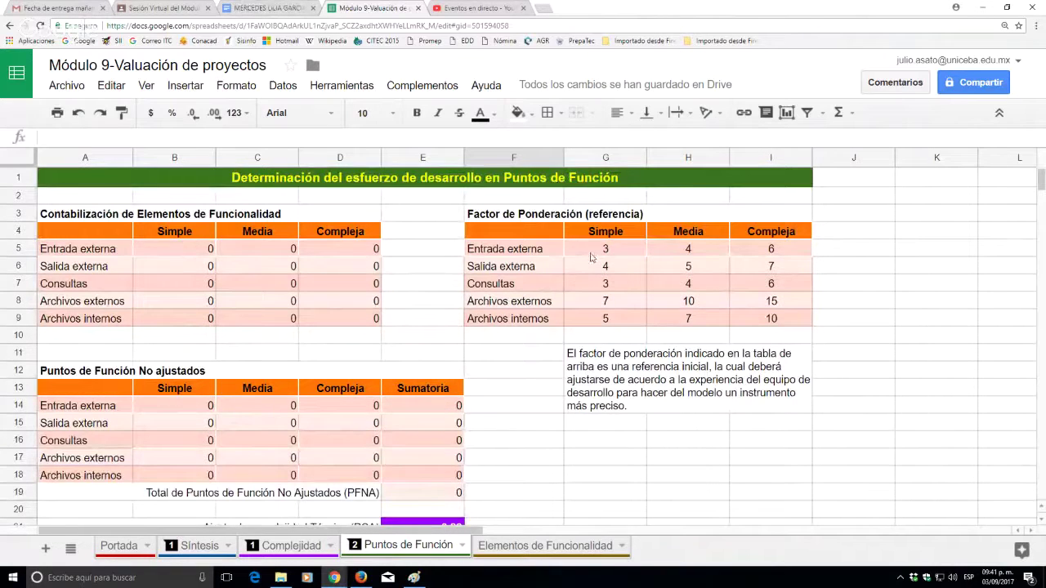
click(524, 464)
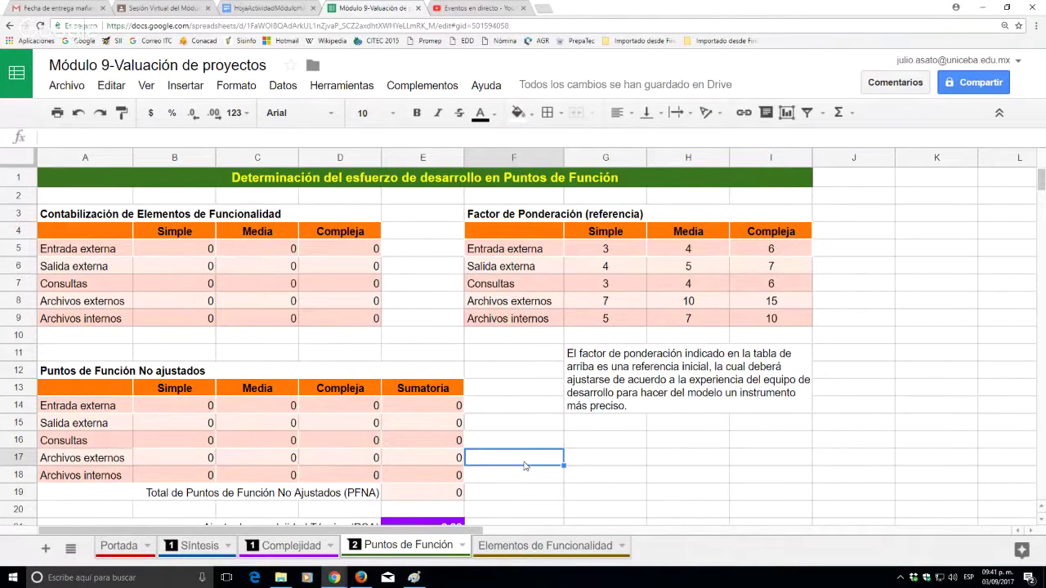
Examine the Productividad and Costeo inputs and the formulas behind Esfuerzo de desarrollo and Costo de desarrollo.
scroll(526, 465, down, 1)
scroll(525, 466, down, 3)
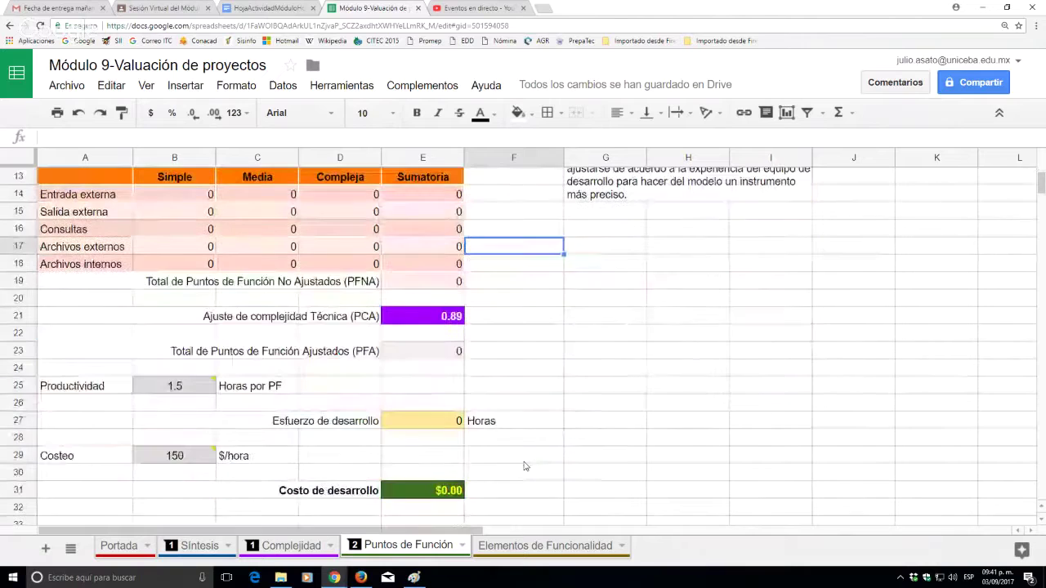
click(144, 385)
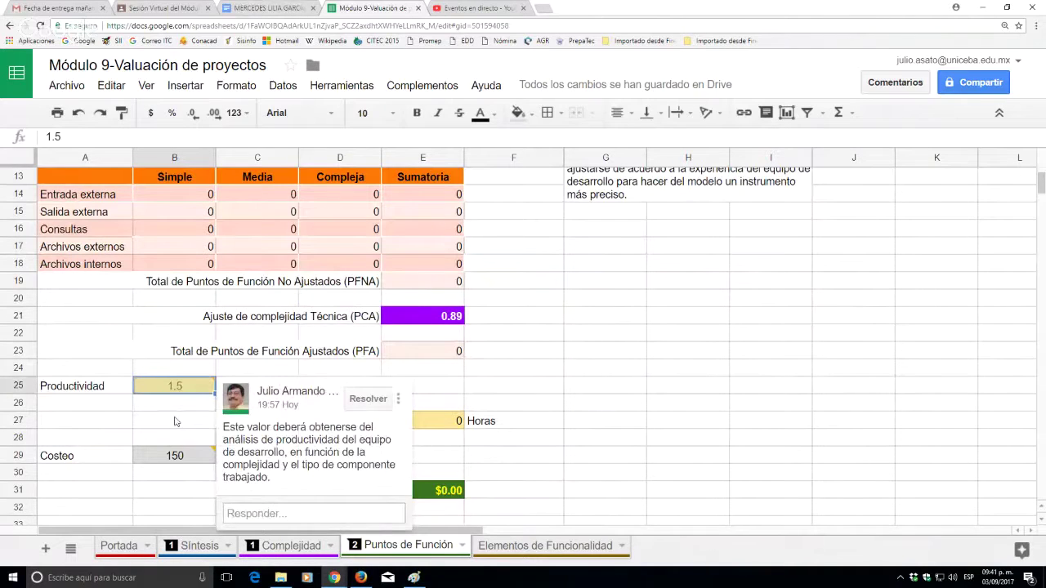
click(174, 420)
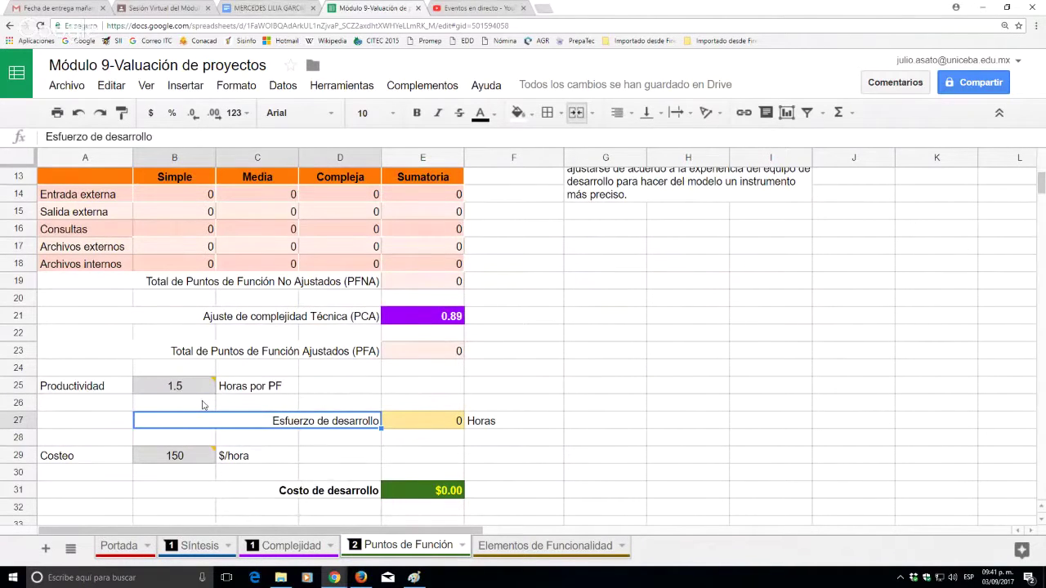
click(203, 405)
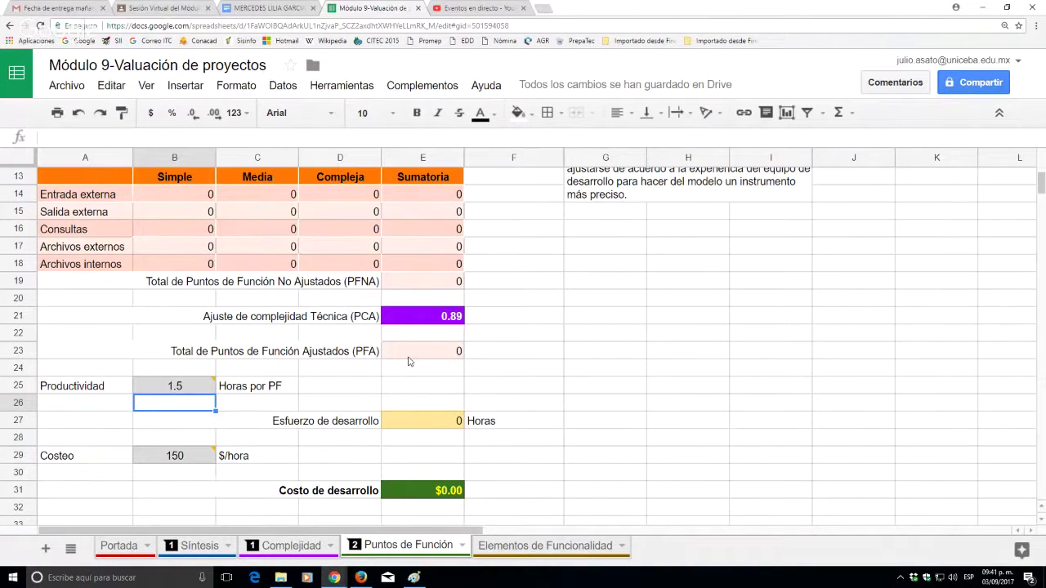
mouse_move(196, 386)
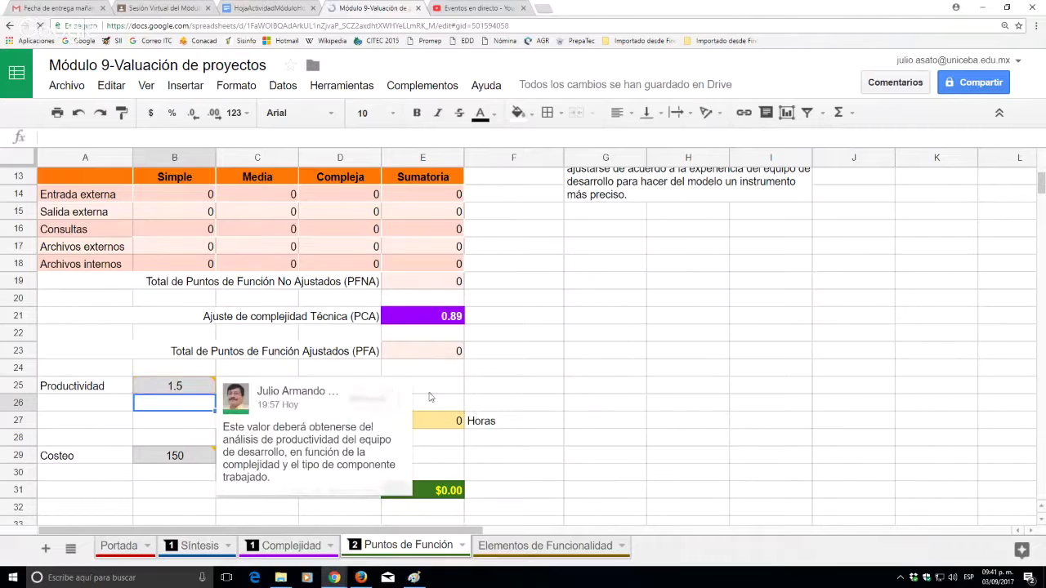
click(451, 423)
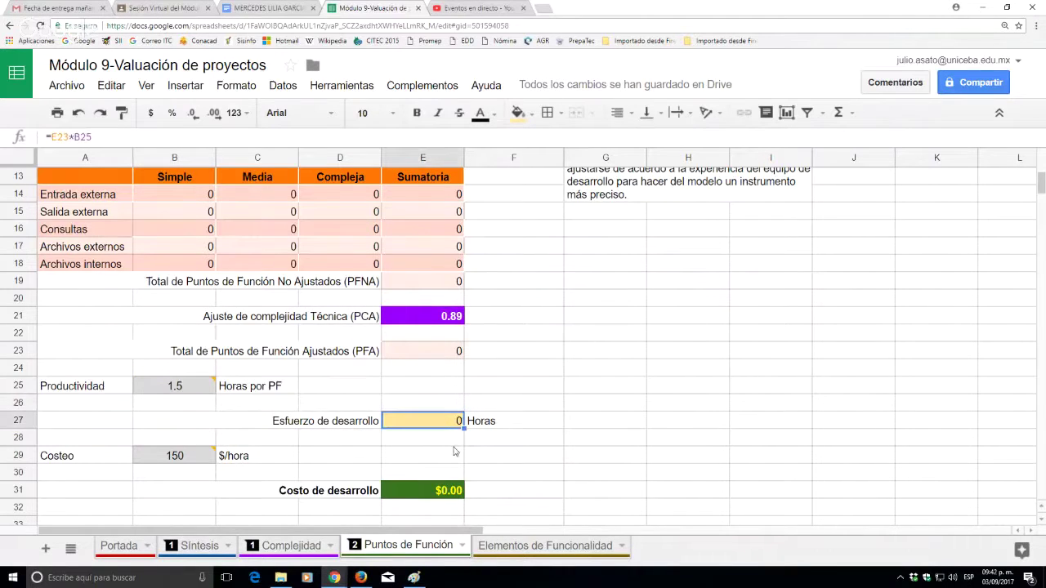
scroll(454, 451, down, 2)
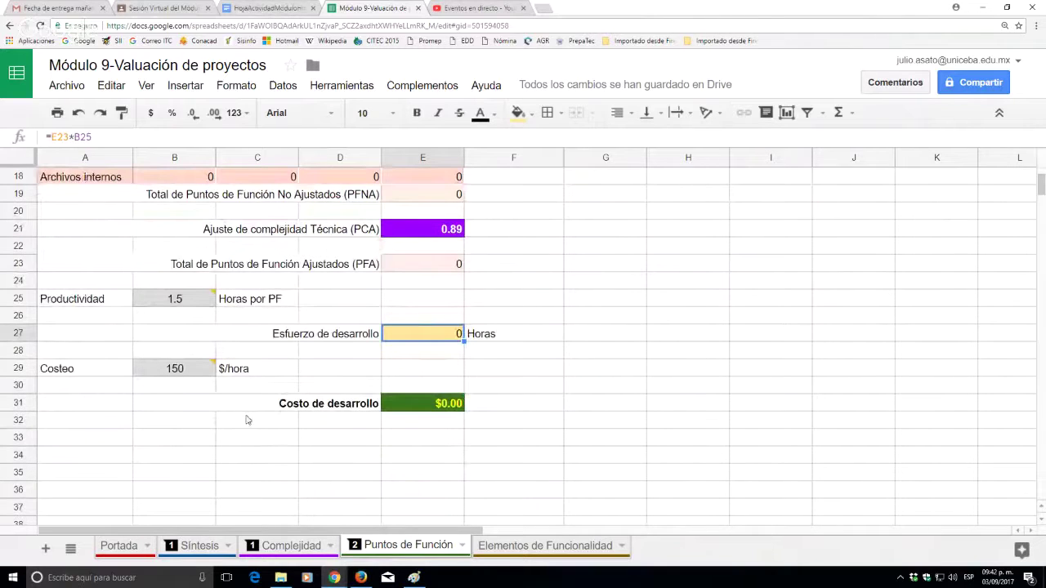
mouse_move(197, 373)
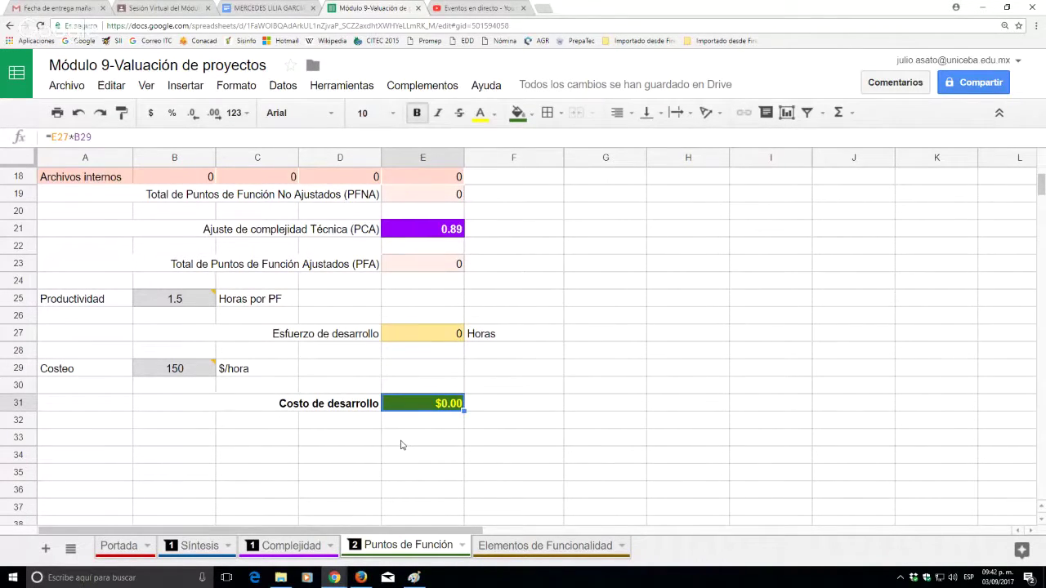
Review the Puntos de Función sheet from the functionality element counts down to the development cost.
scroll(428, 495, up, 4)
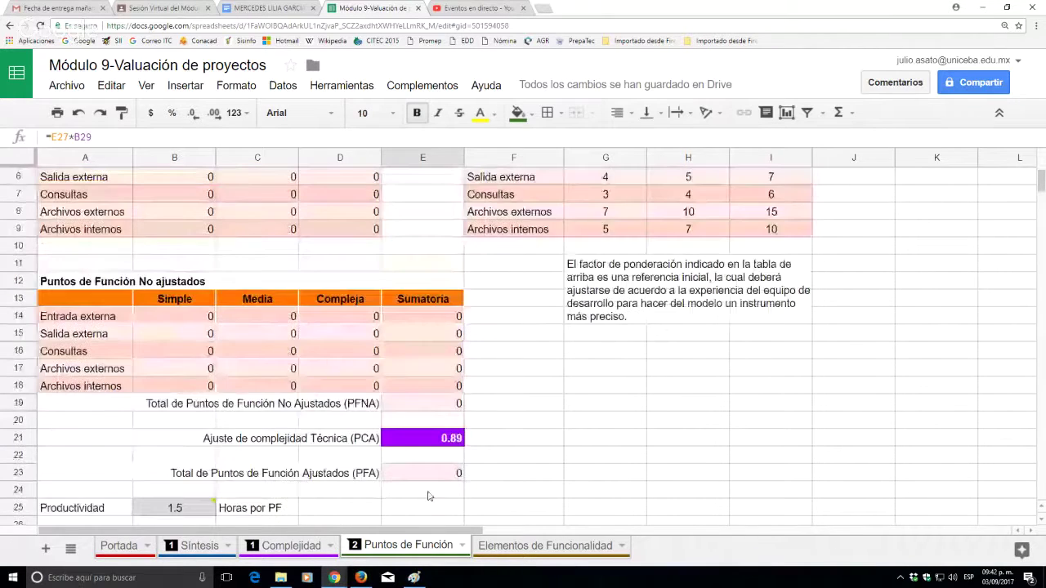
scroll(428, 495, up, 2)
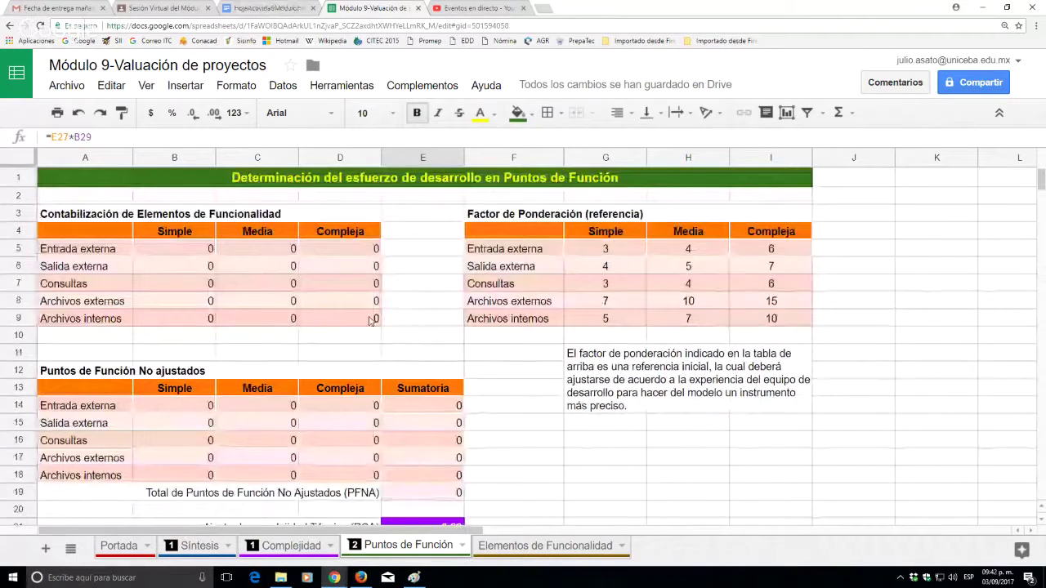
scroll(507, 448, down, 2)
scroll(506, 448, down, 3)
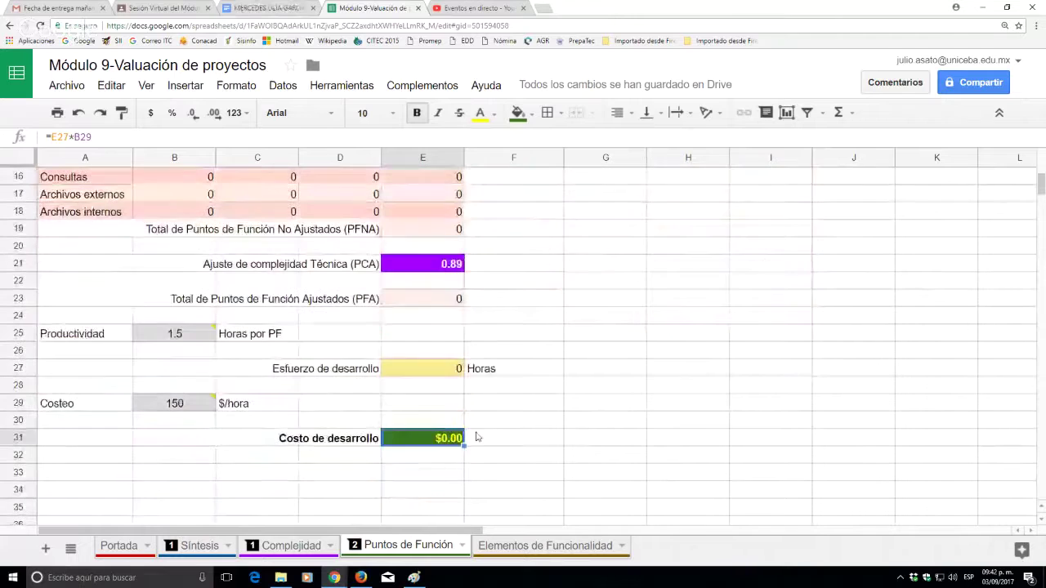
mouse_move(176, 334)
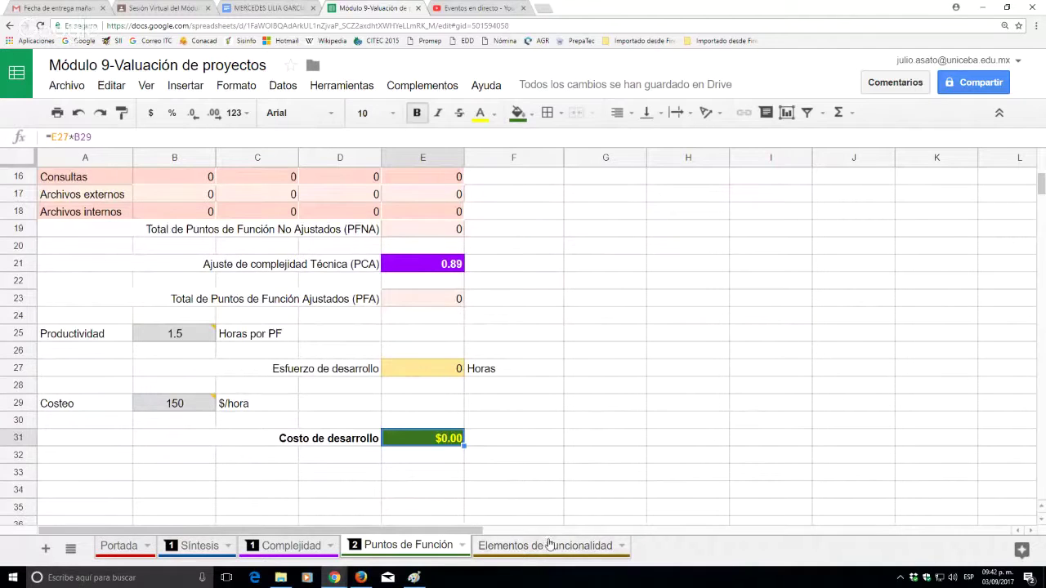
scroll(566, 474, up, 3)
scroll(566, 470, up, 2)
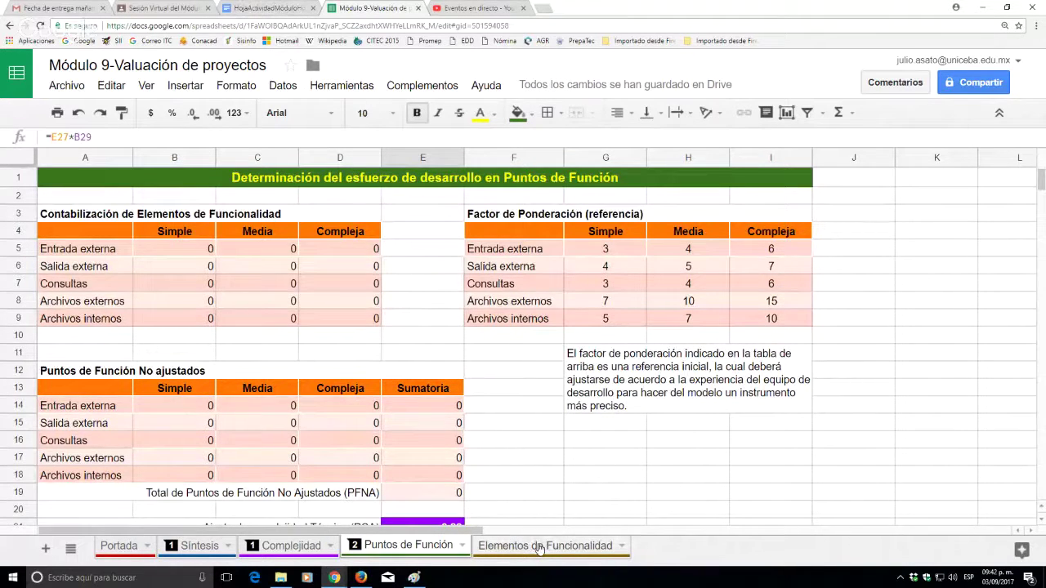
On the Elementos de Funcionalidad sheet, add the first Entrada externa: Tipo S, Descripción Login, Código P-001 and the responsible person's name.
click(539, 548)
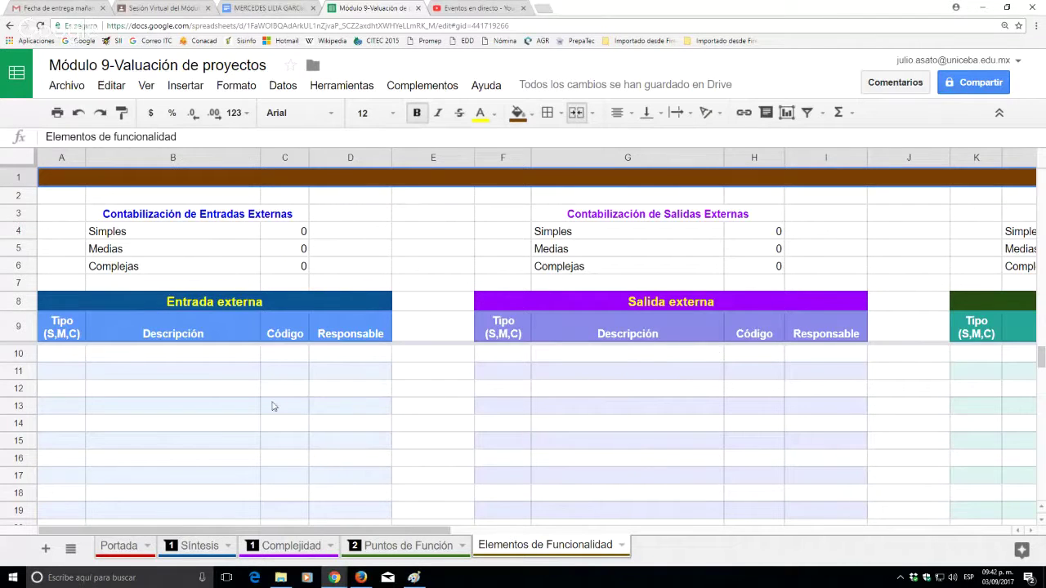
click(63, 359)
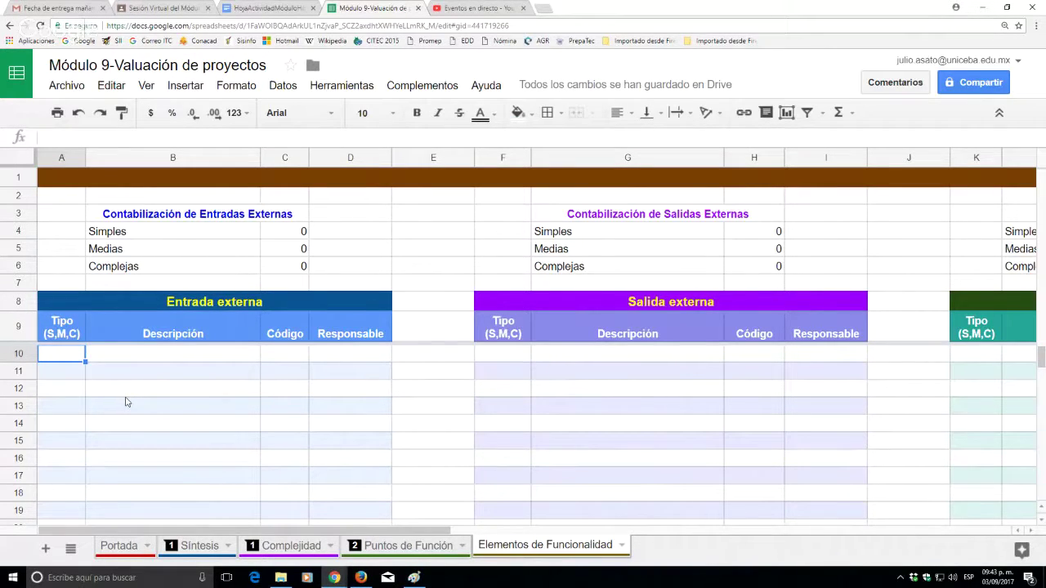
text(S)
key(Tab)
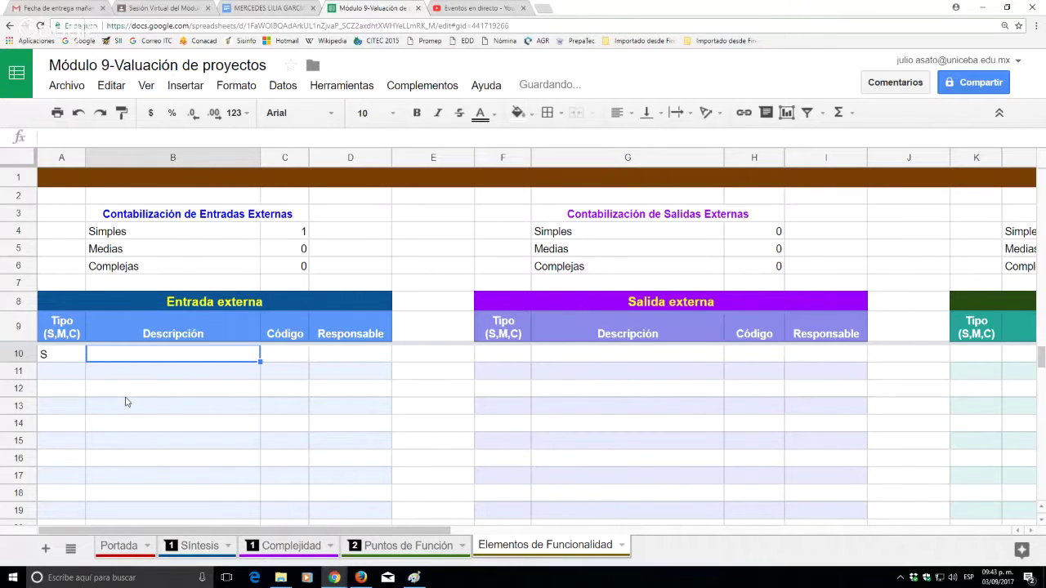
text(Login)
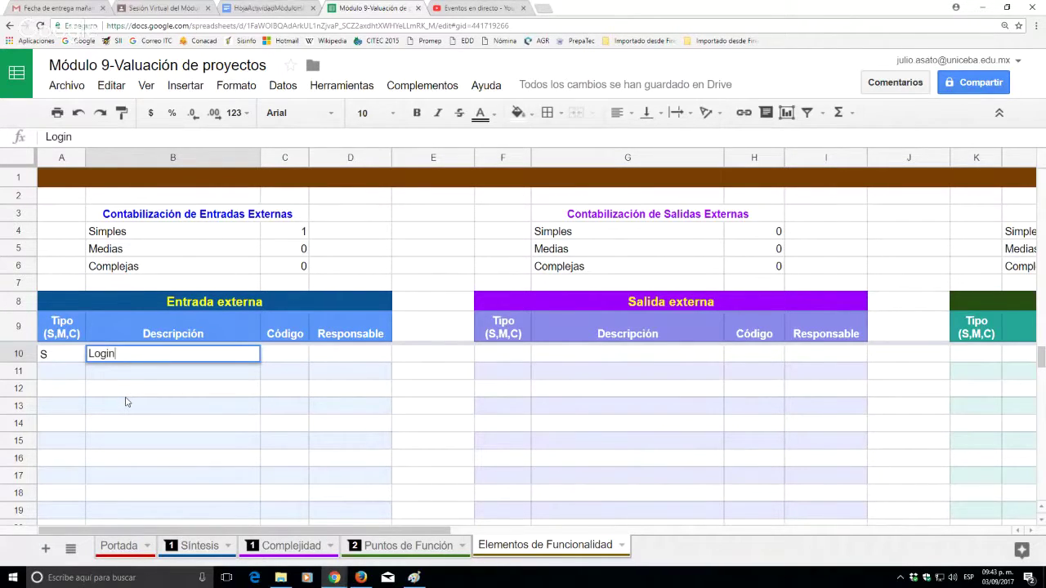
key(Tab)
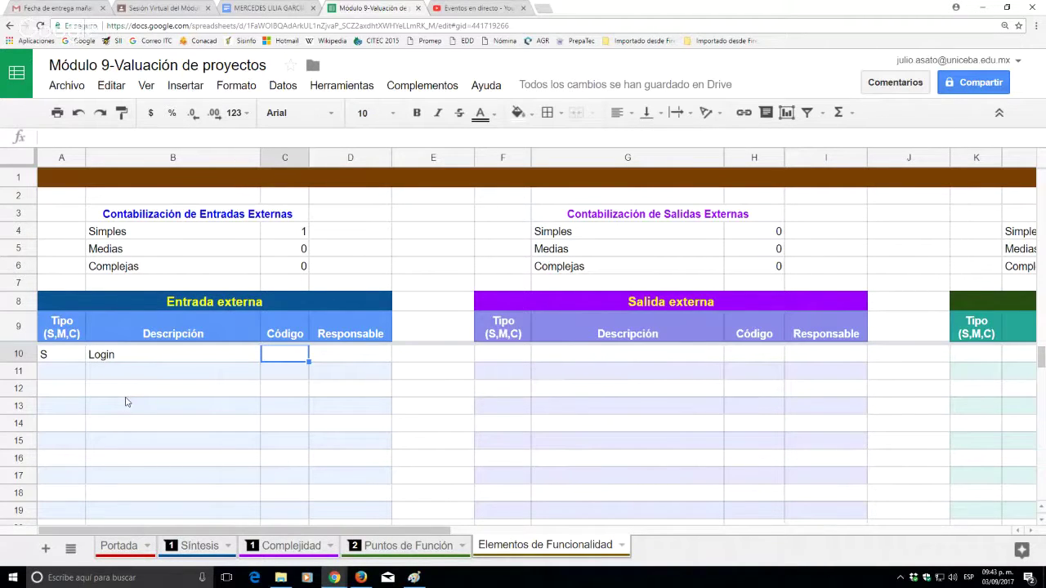
text(P-001)
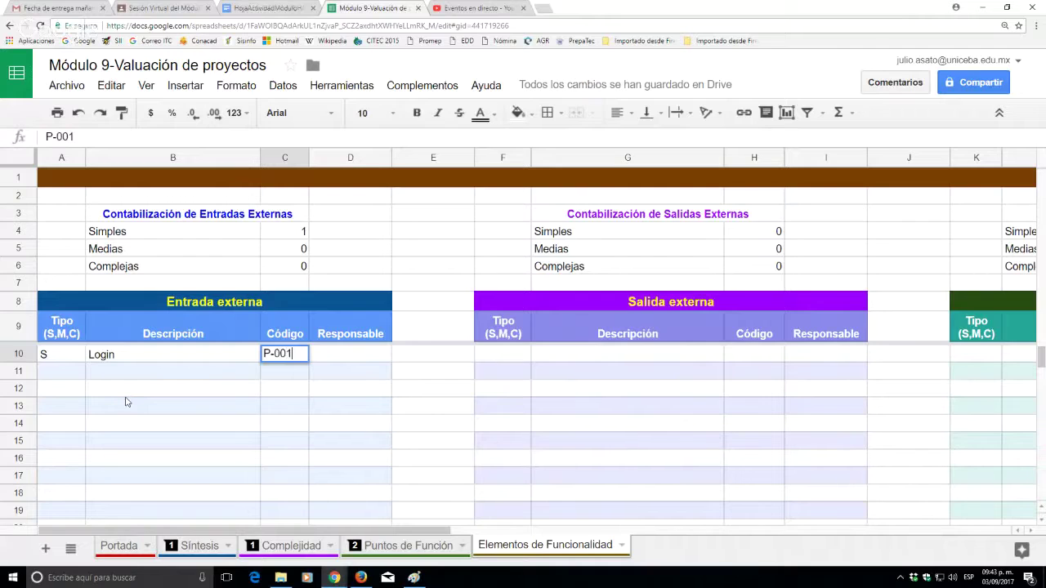
key(Tab)
text(Julio)
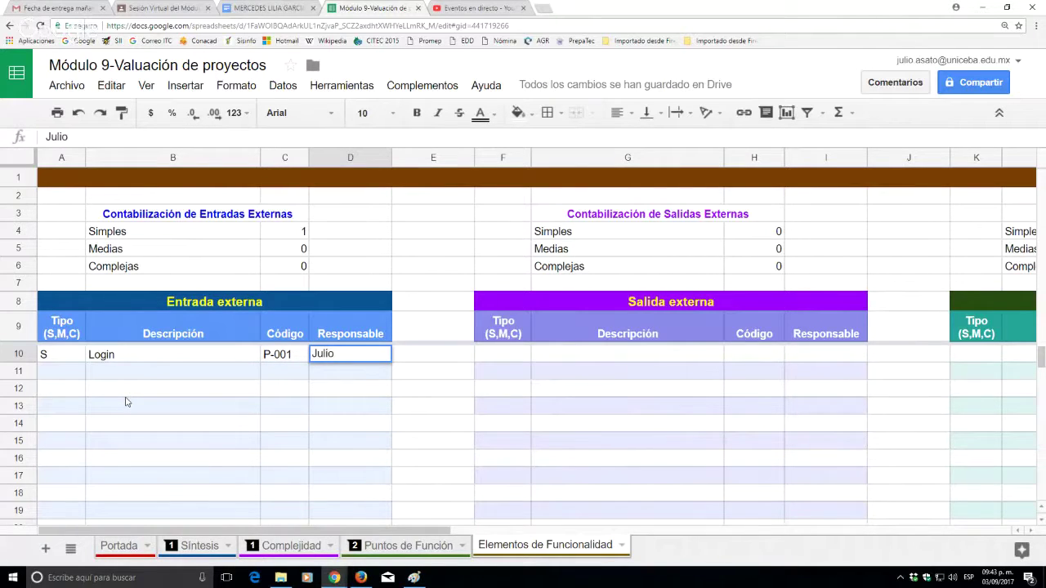
key(Return)
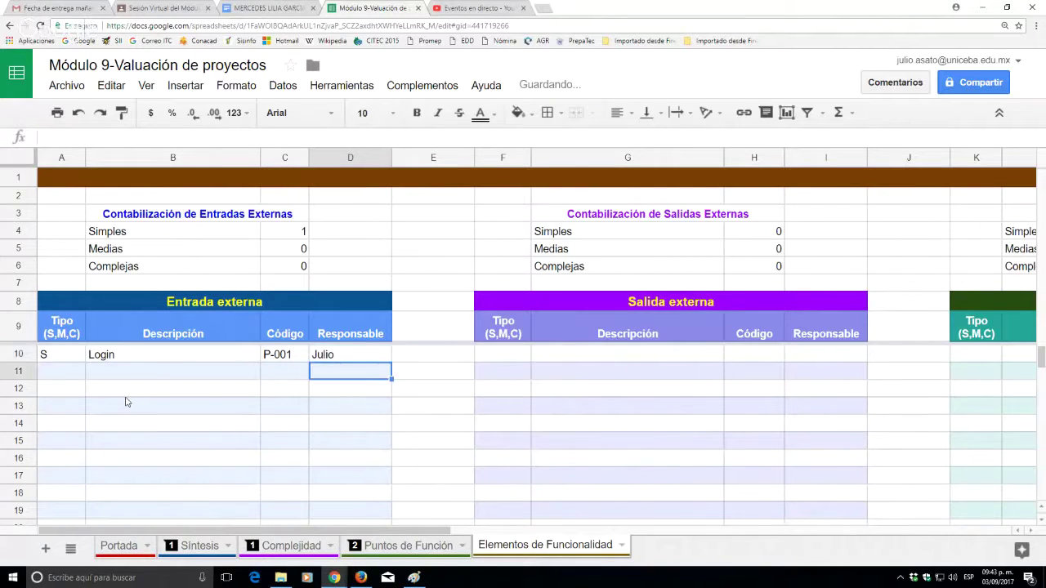
key(Up)
key(Down)
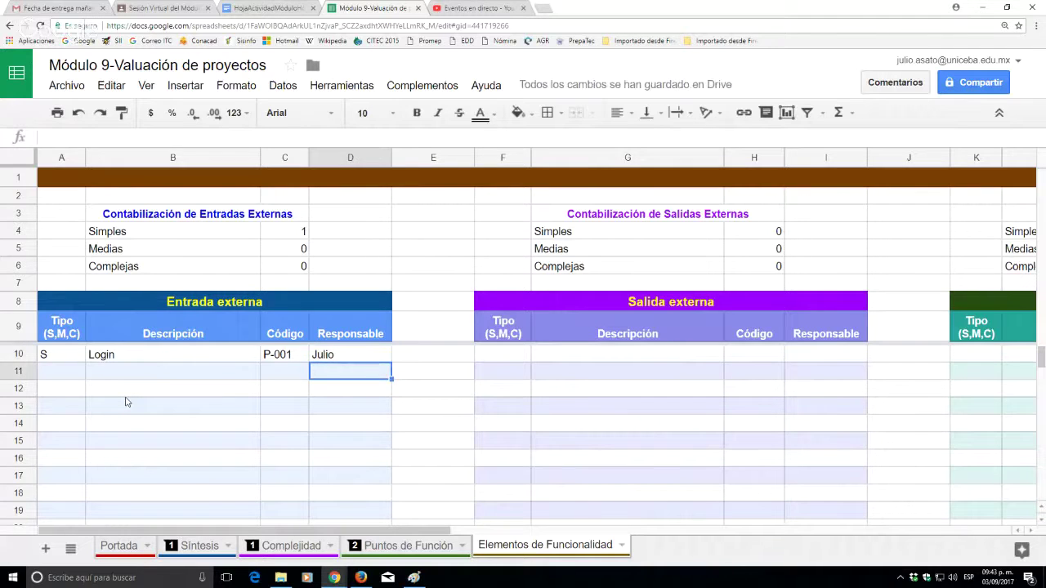
key(Left)
key(Left)
key(Left)
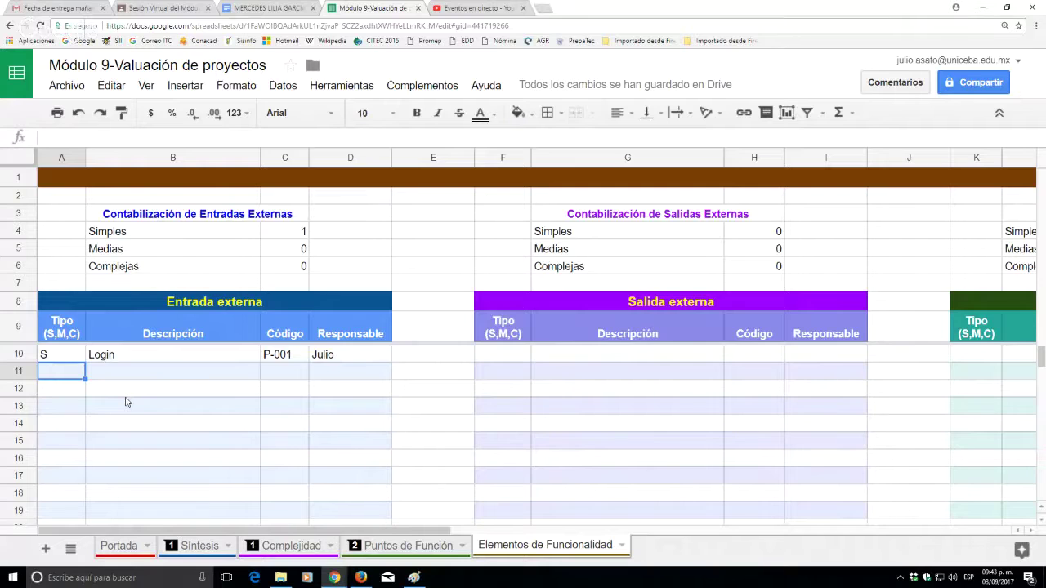
key(Up)
key(Right)
key(Right)
key(Right)
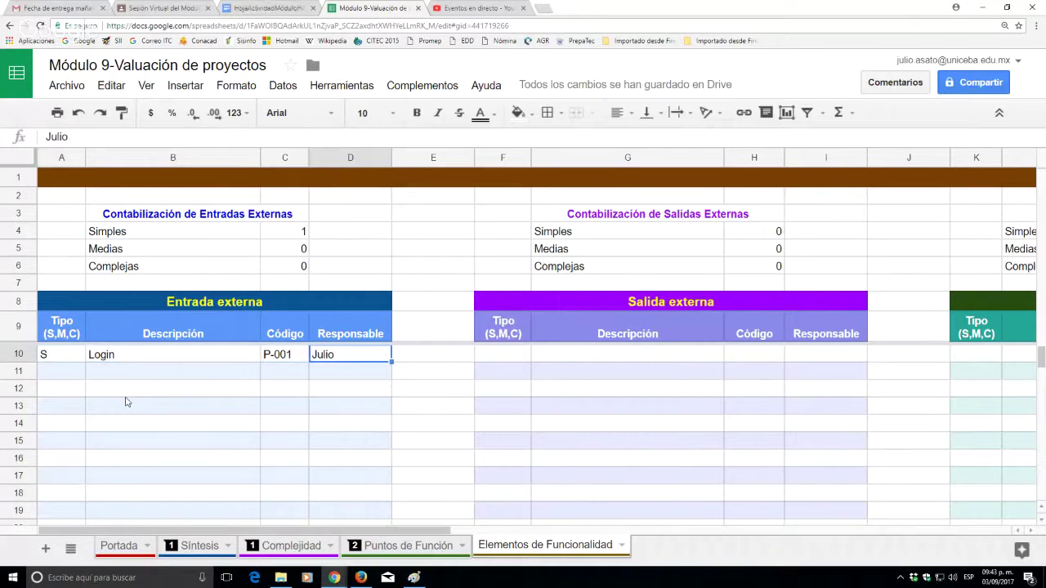
Enter Tipo C in row 11 and Tipo M in row 12 of the Entrada externa table.
key(Left)
key(Left)
key(Left)
key(Down)
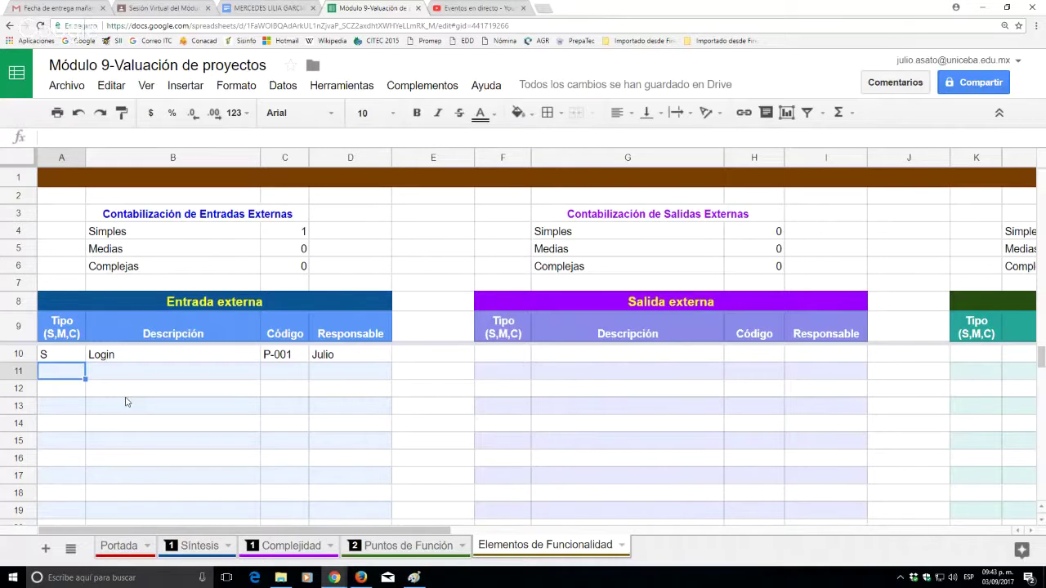
text(C)
key(Return)
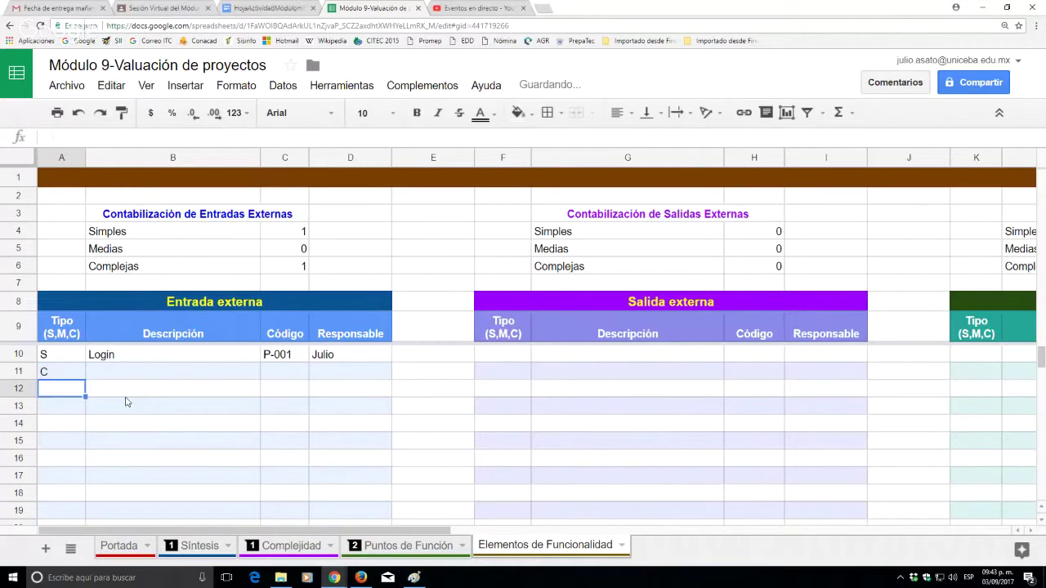
key(Up)
key(Down)
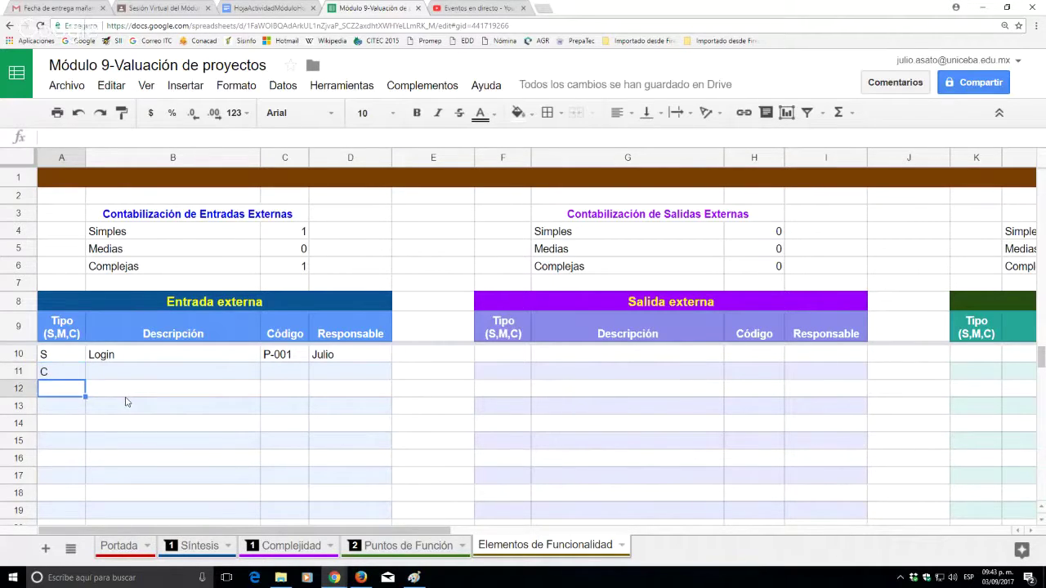
text(M)
key(Return)
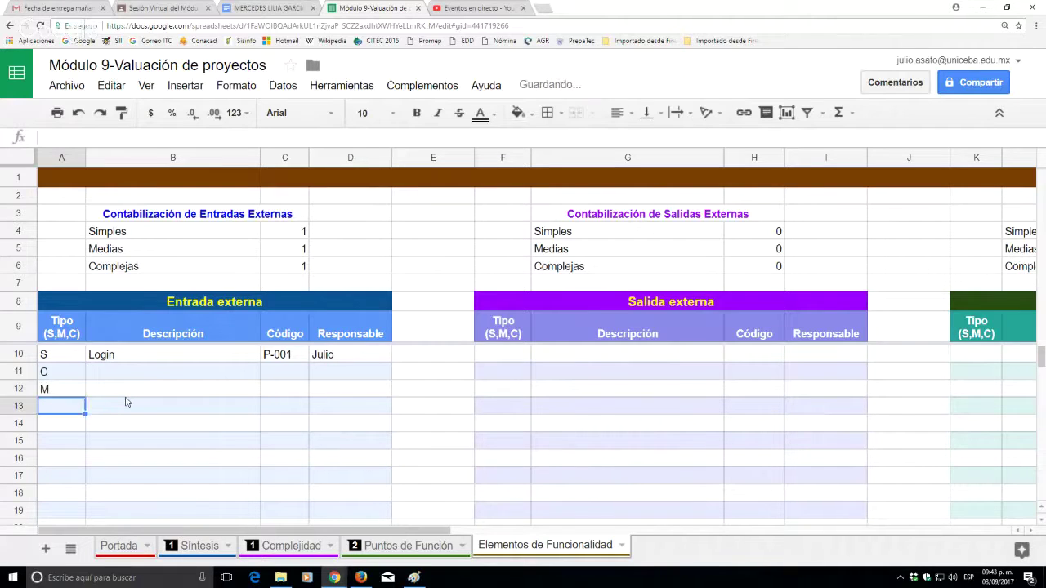
Add three more Entrada externa types in rows 13 to 15: S, C and C.
key(Up)
key(Up)
key(Up)
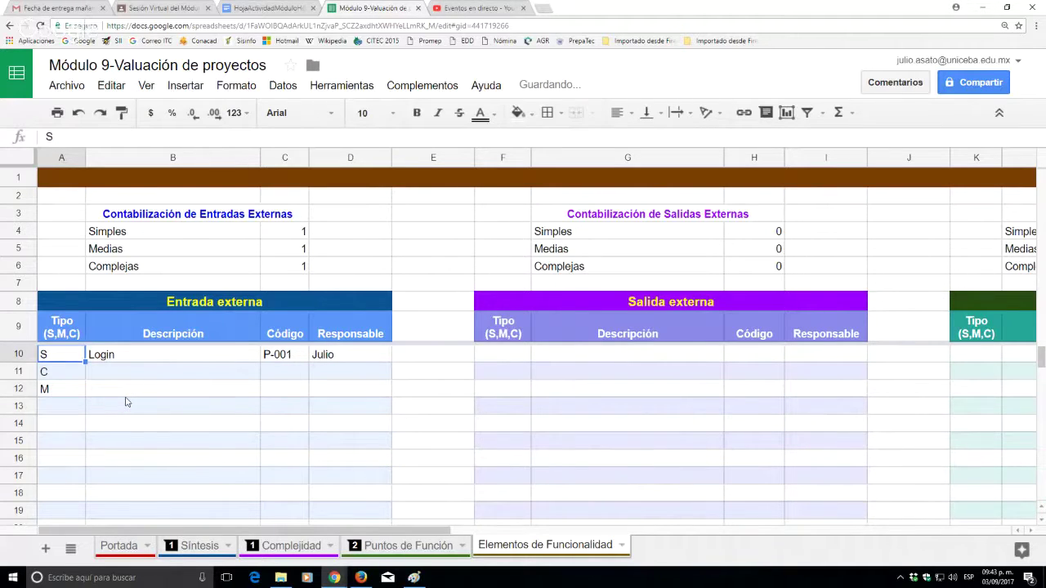
key(Down)
key(Down)
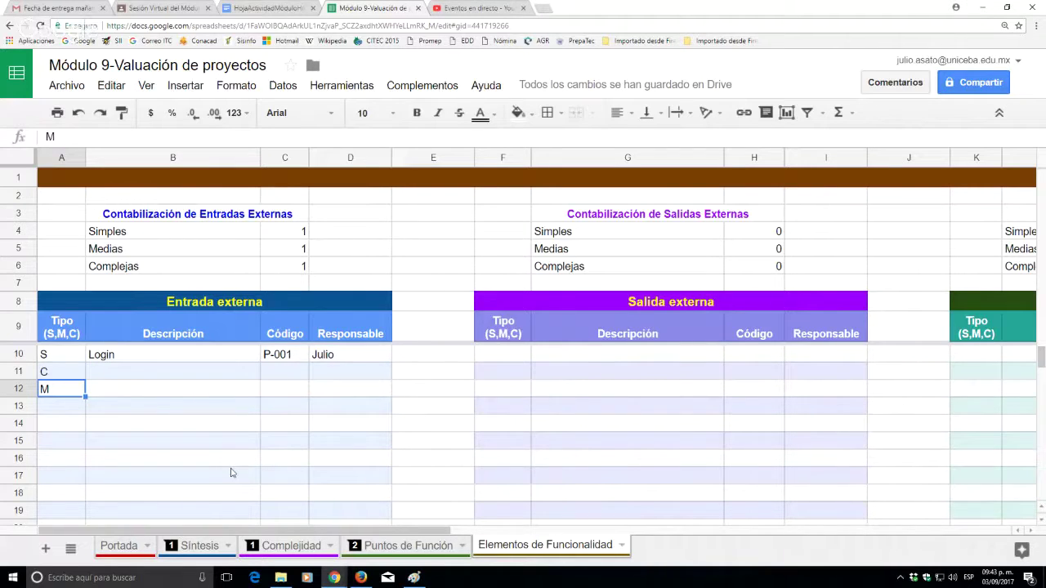
key(Down)
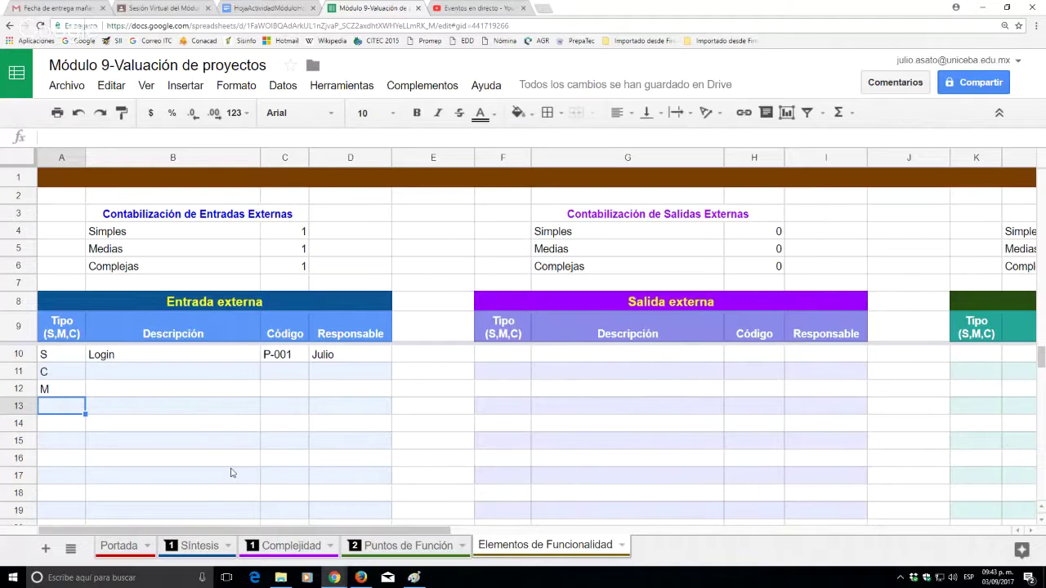
text(S)
key(Return)
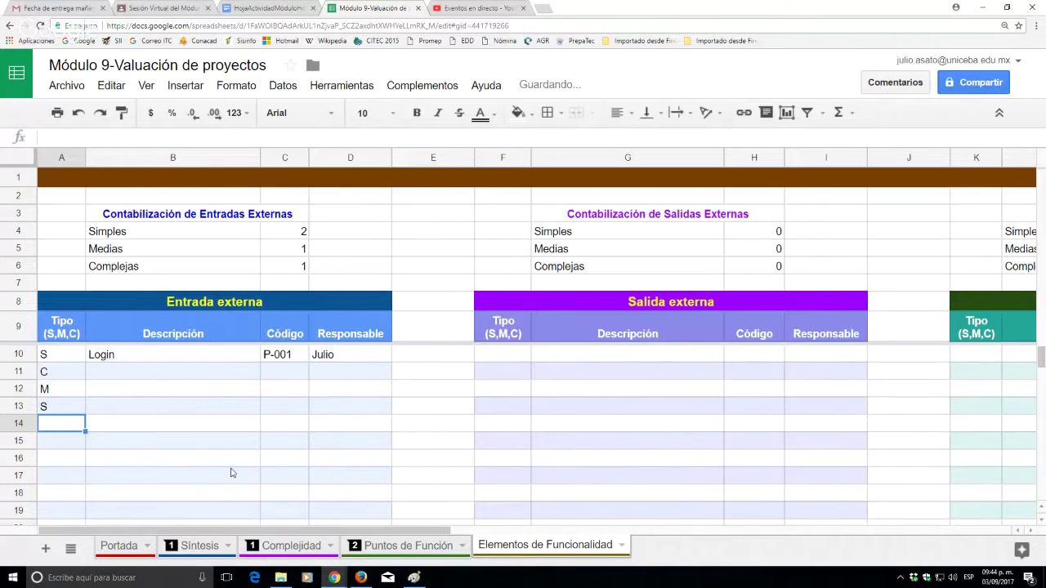
text(C)
key(Return)
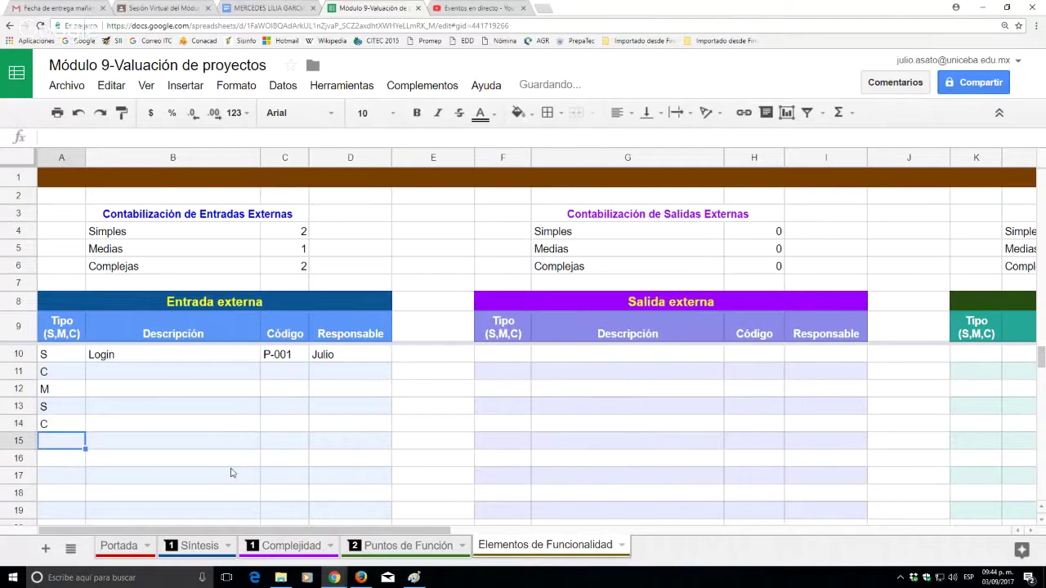
text(C)
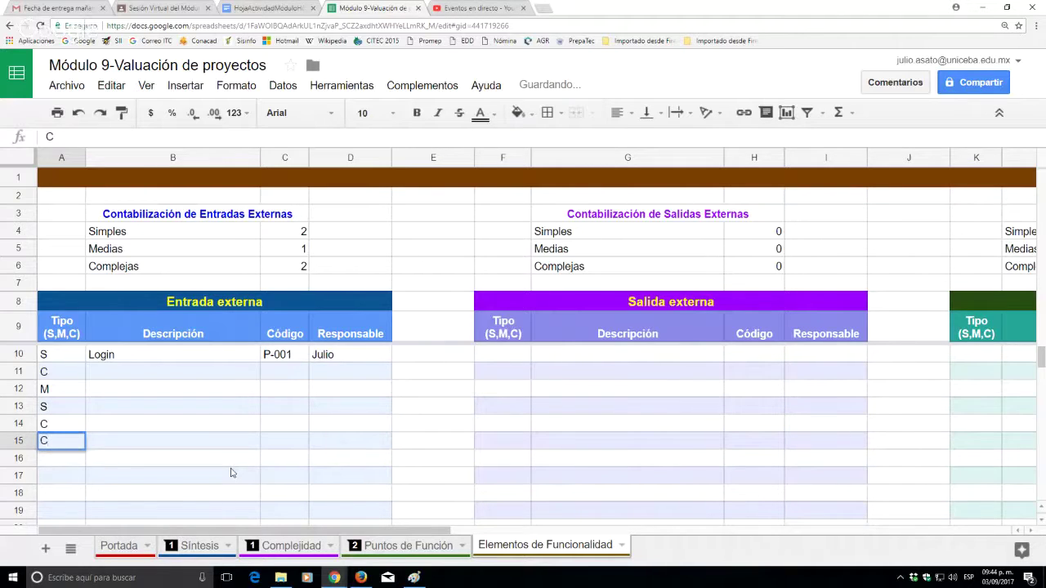
key(Return)
key(Return)
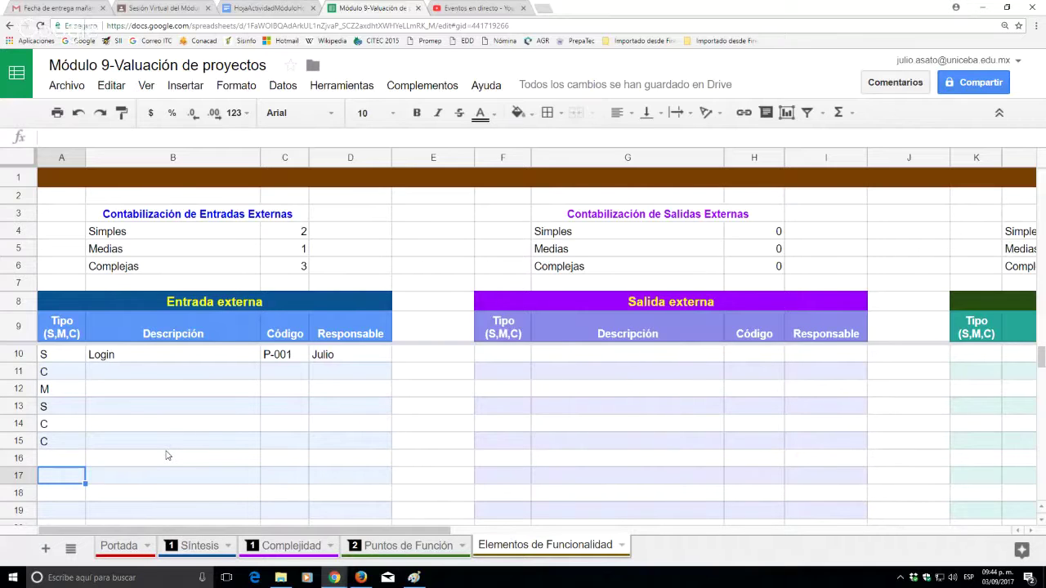
Test the Tipo validation by entering x in row 16 of Entrada externa, and clear that cell.
key(Up)
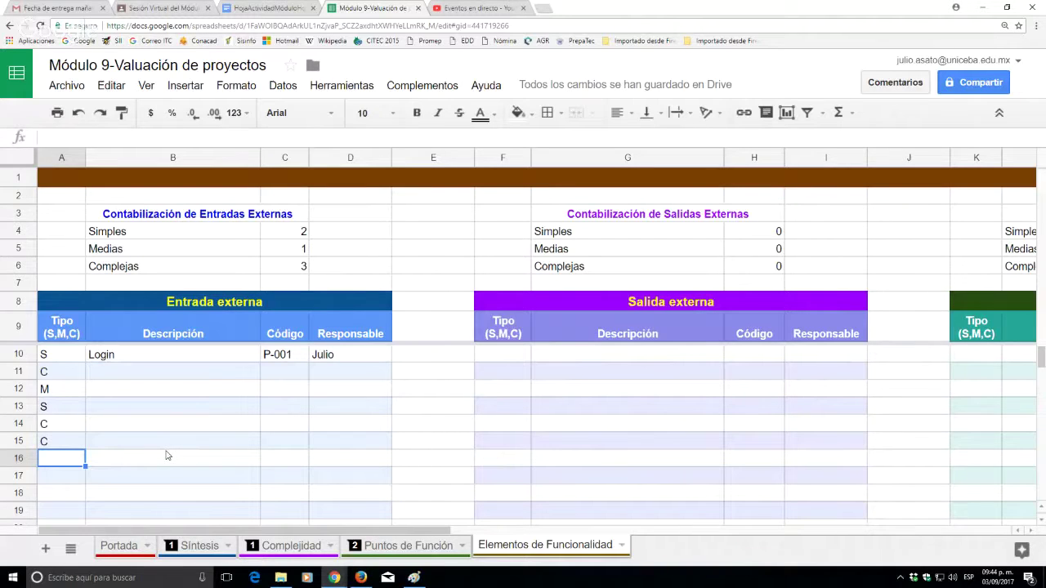
text(x)
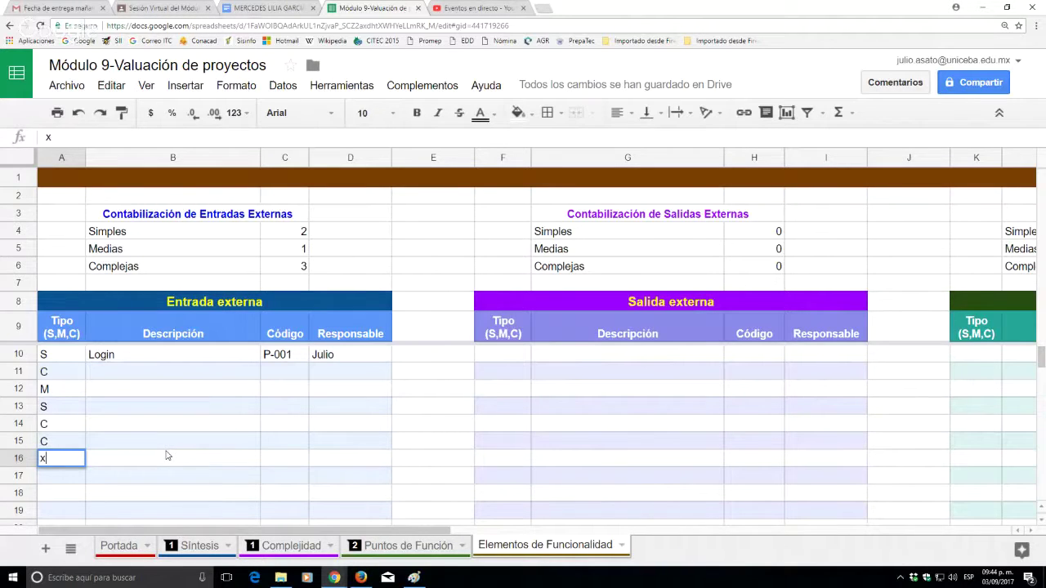
key(Return)
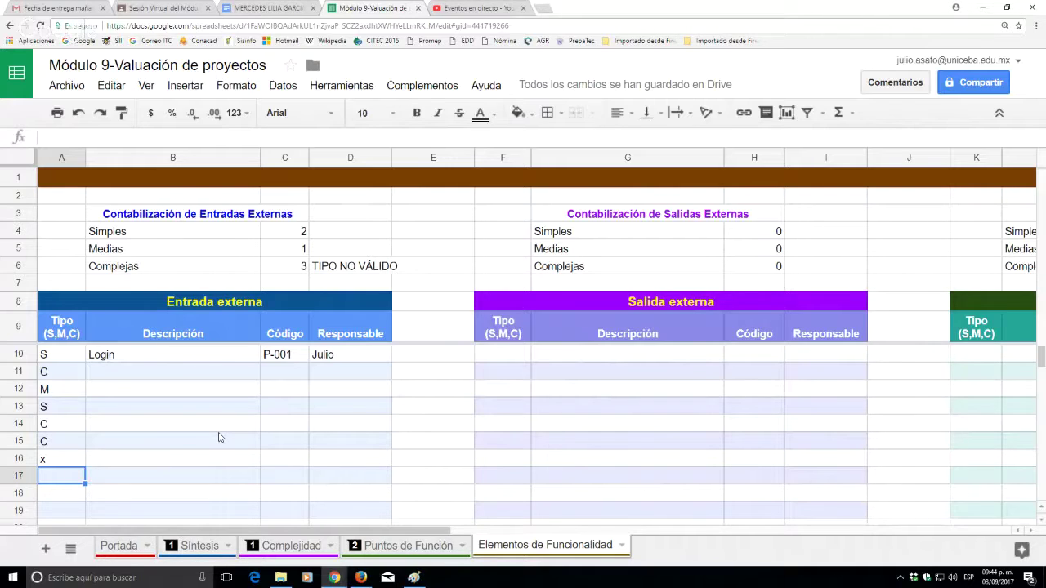
key(Up)
key(Delete)
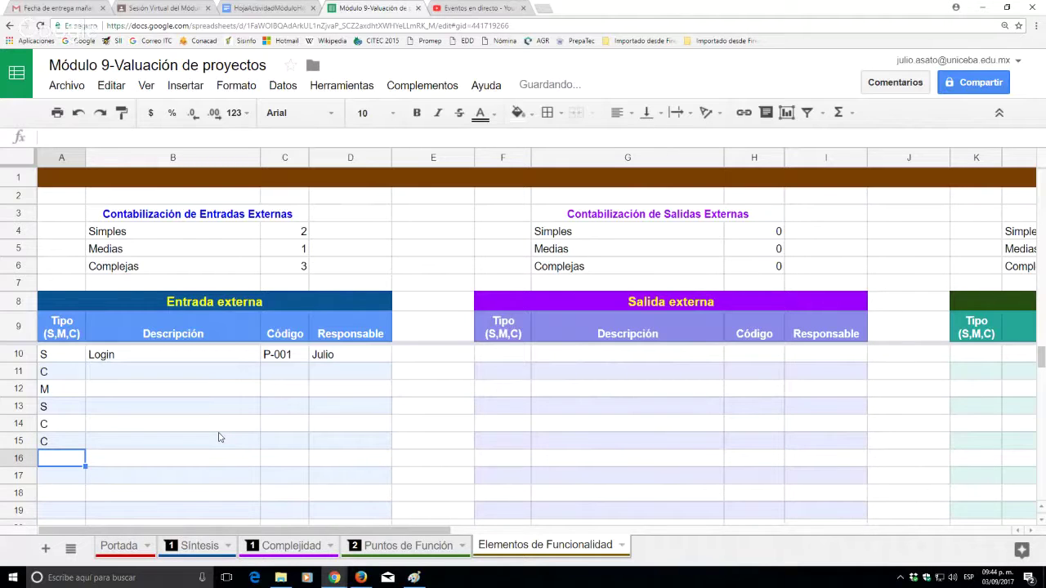
Examine the Descripción, Código and Responsable fields of the second Entrada externa in row 11.
key(Right)
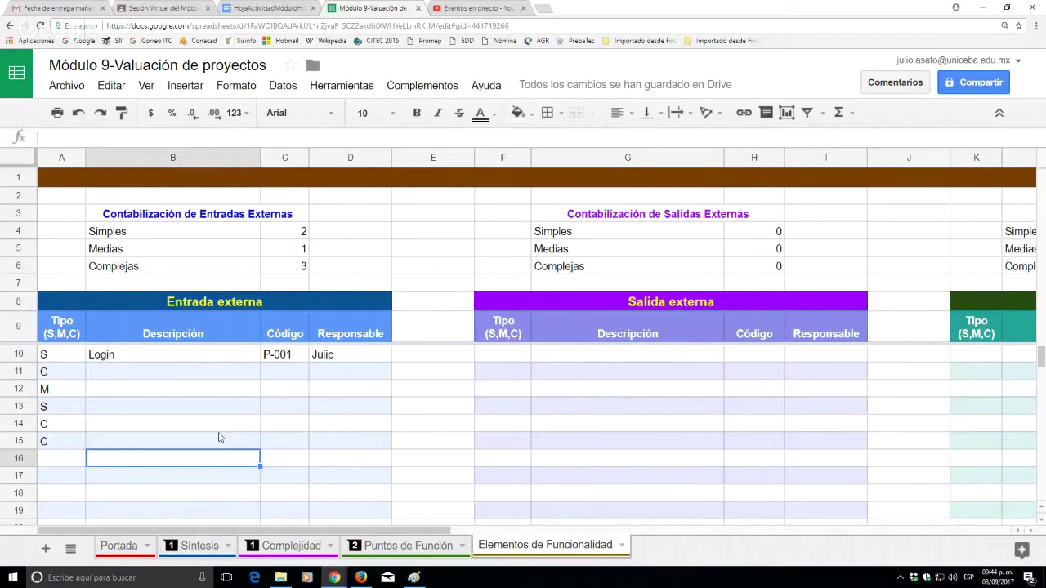
key(Up)
key(Up)
key(Up)
key(Up)
key(Up)
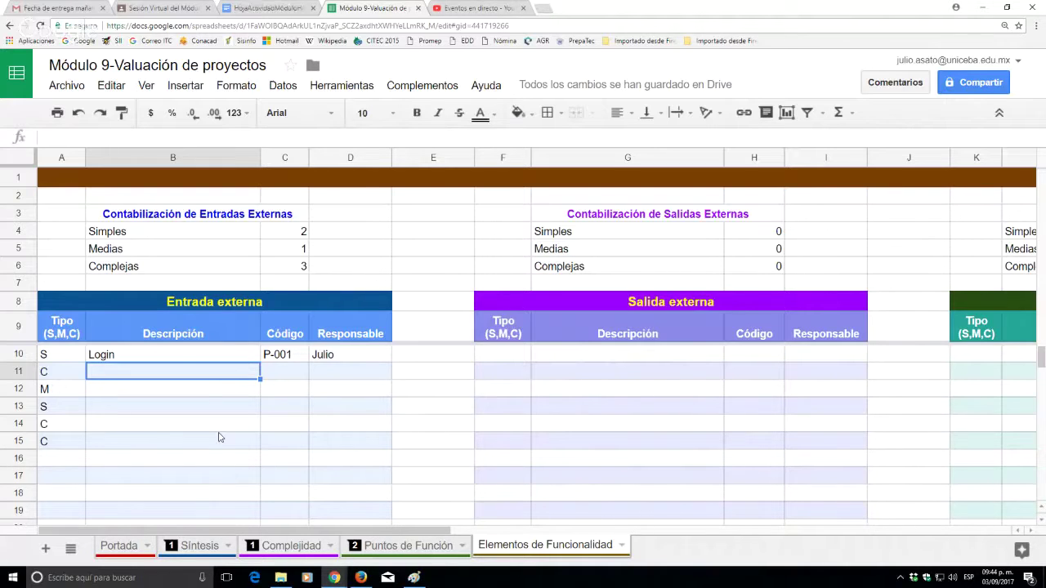
key(Right)
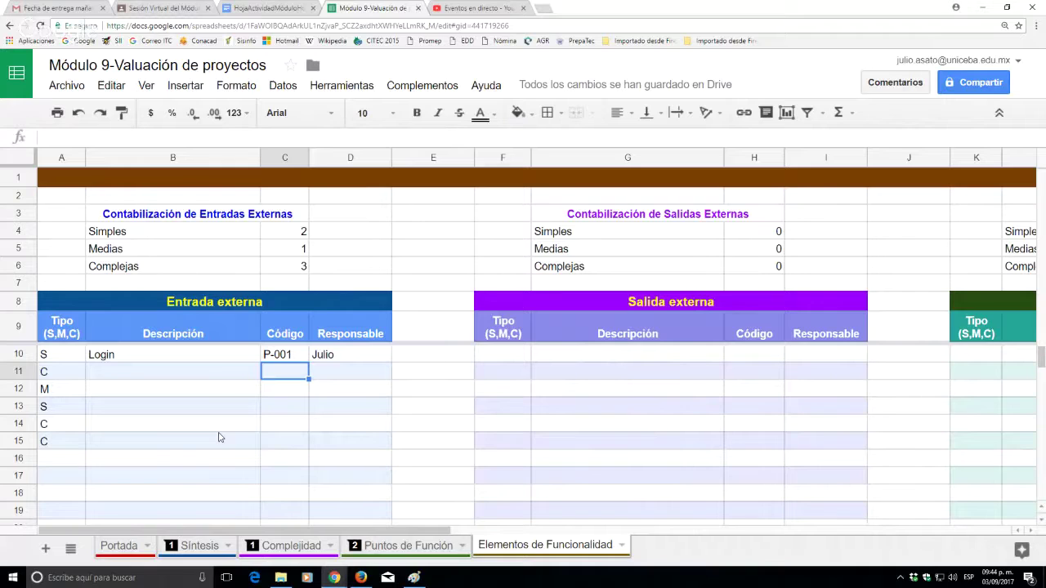
key(Right)
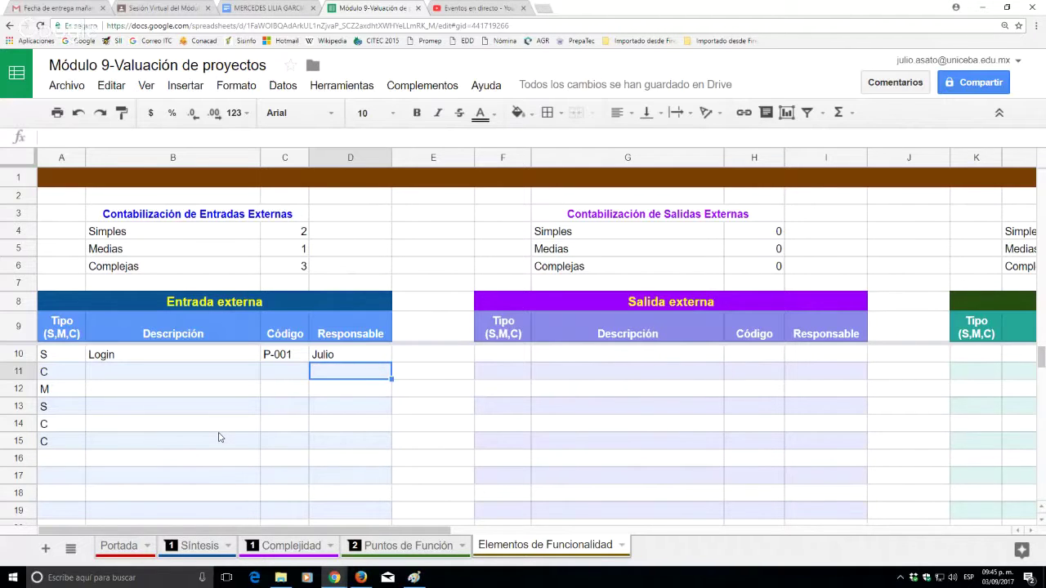
Fill the Tipo column of the Salida externa table from row 10 down with c, m and m.
key(Right)
key(Right)
key(Up)
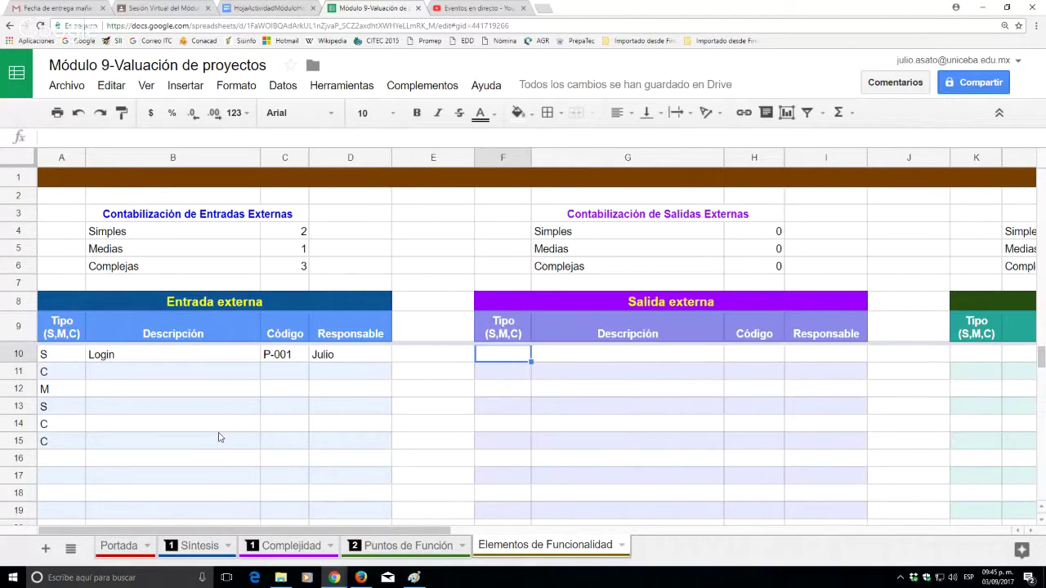
text(c)
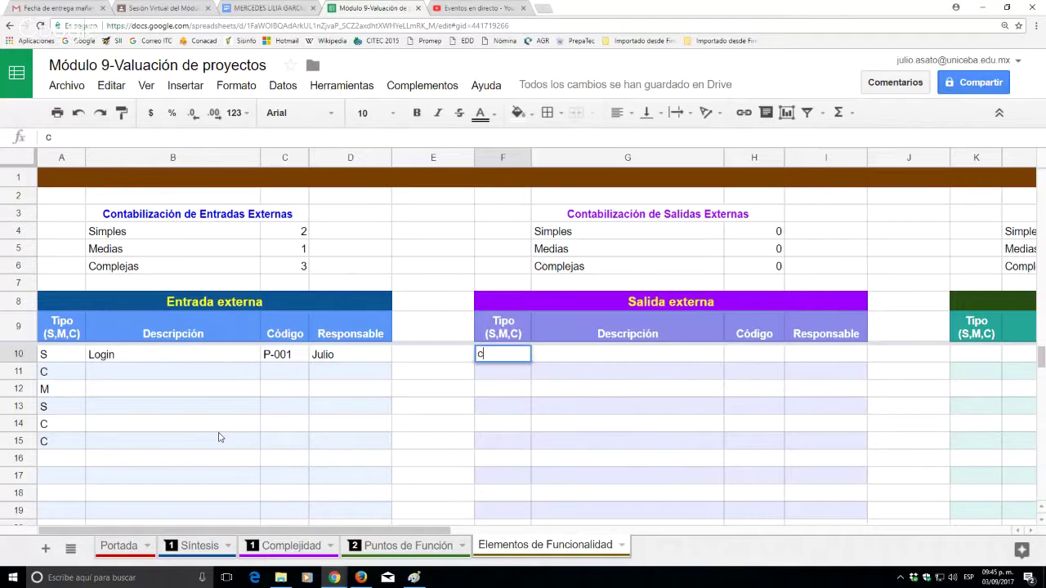
key(Return)
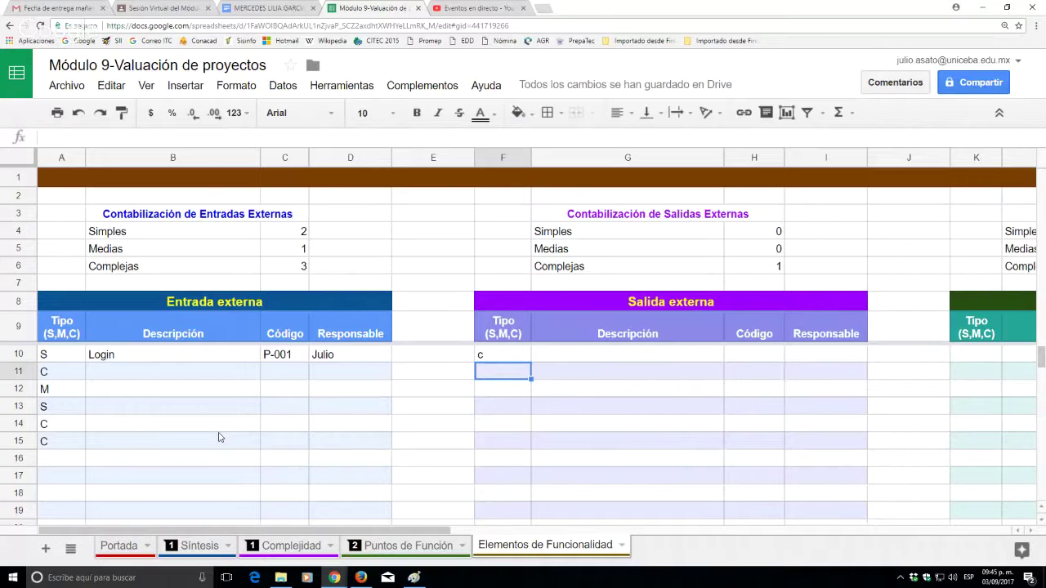
text(m)
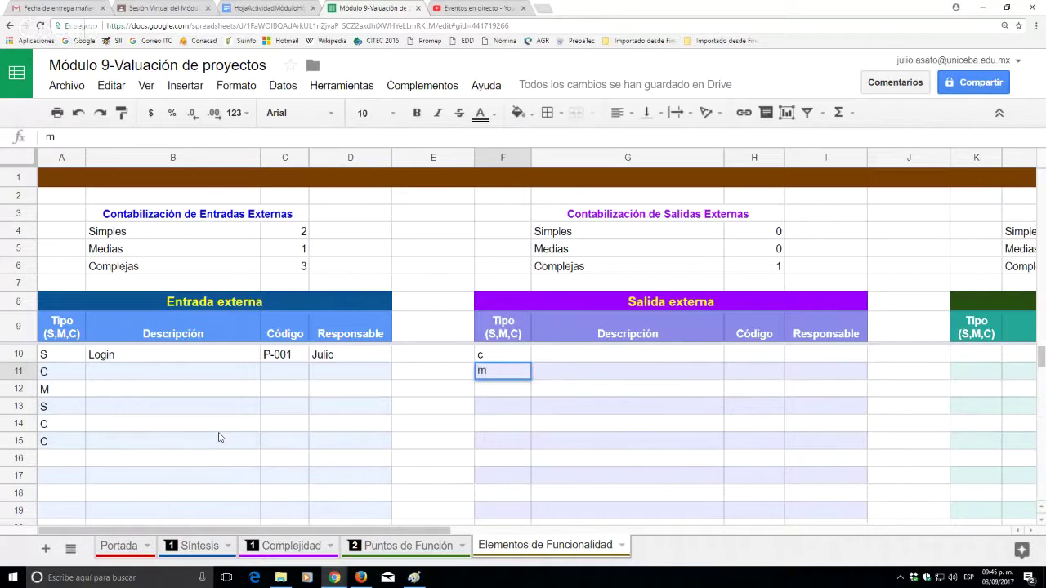
key(Return)
text(m)
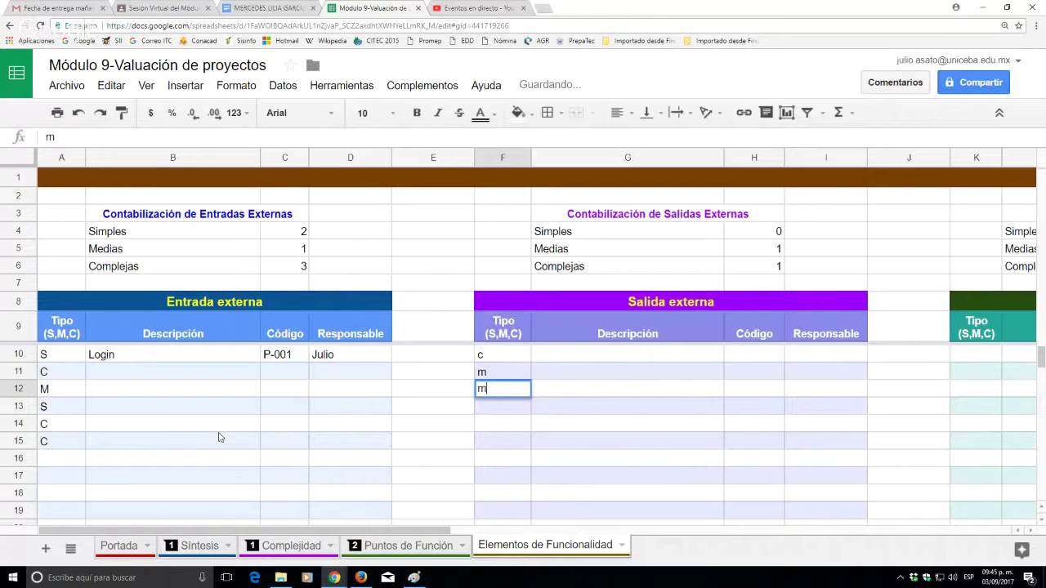
key(Tab)
Fill the Tipo column of the Consultas table in rows 10 to 13 with m, m, s and s.
key(Tab)
key(Tab)
key(Tab)
key(Tab)
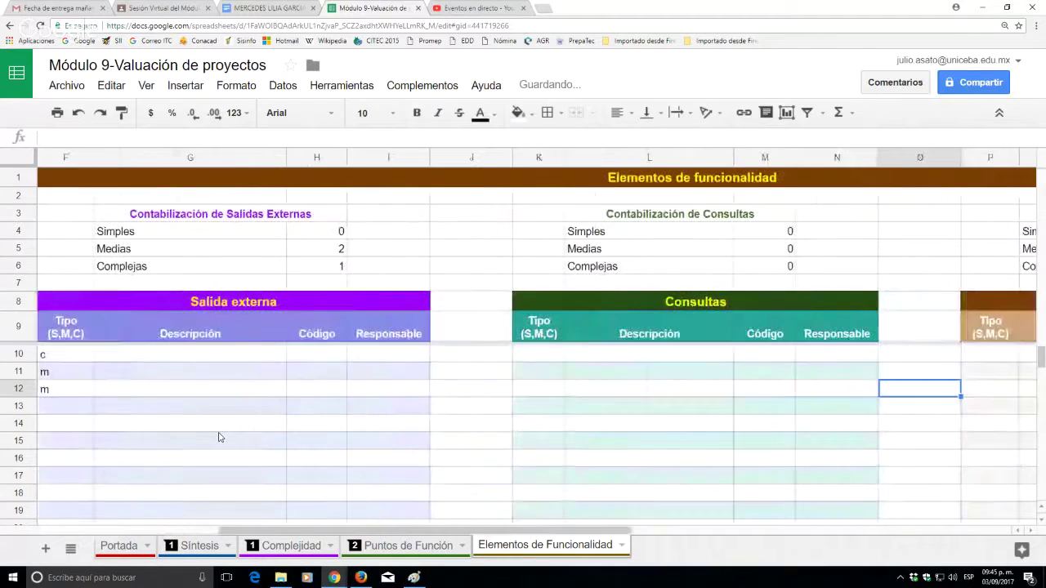
key(Up)
key(Up)
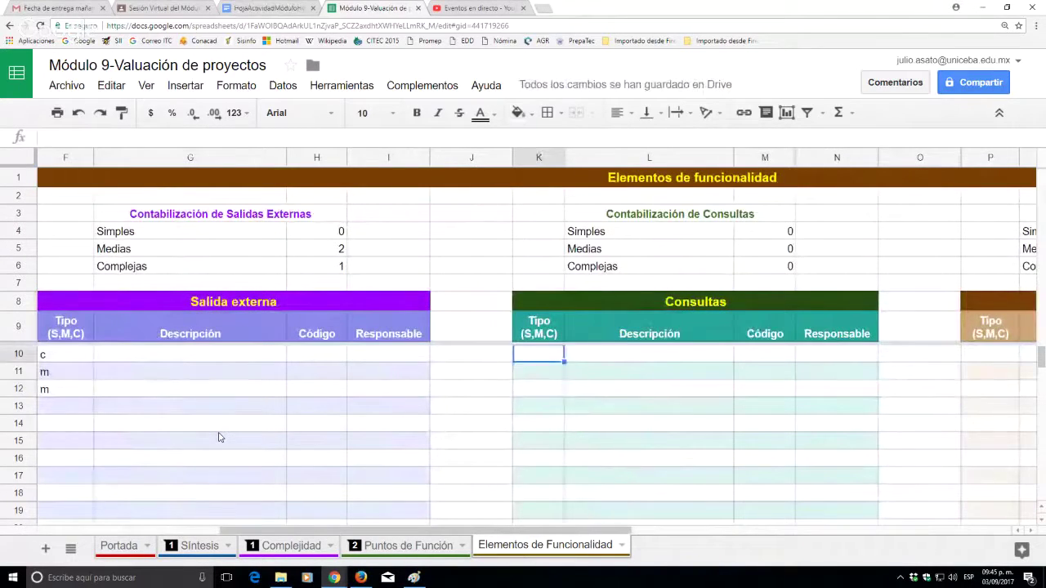
text(m)
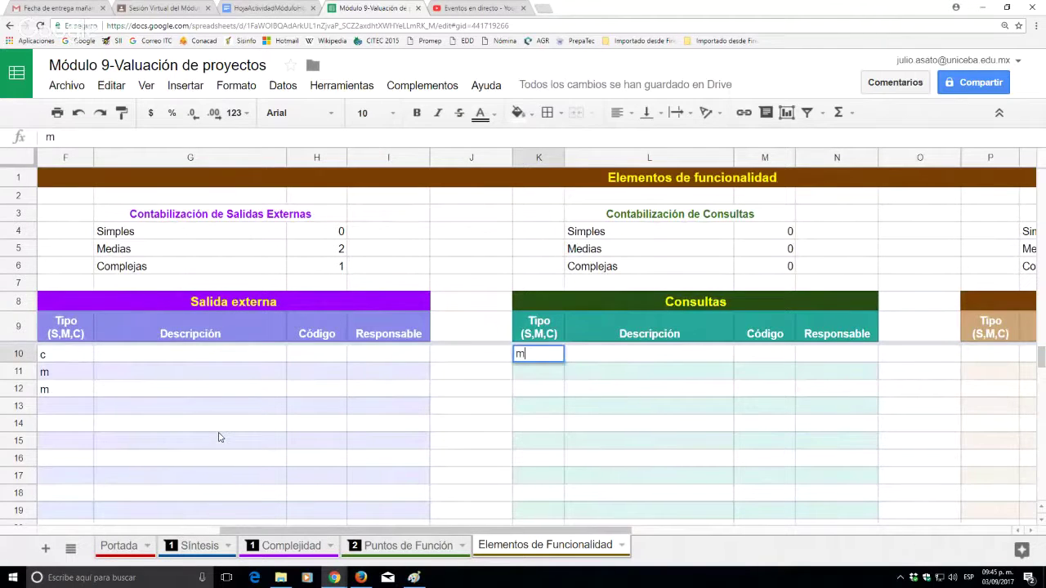
key(Return)
text(m)
key(Return)
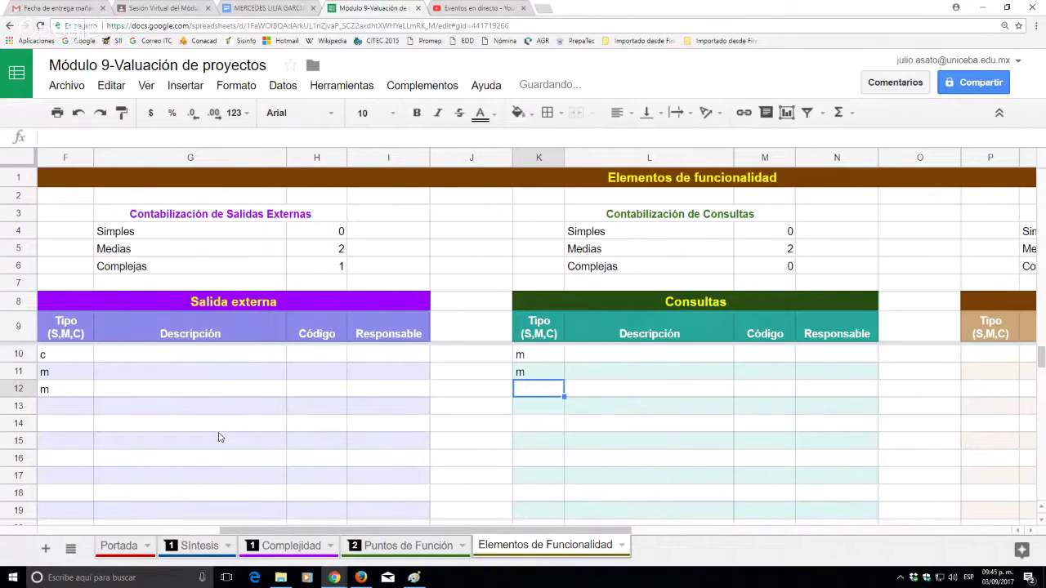
text(s)
key(Return)
text(s)
key(Return)
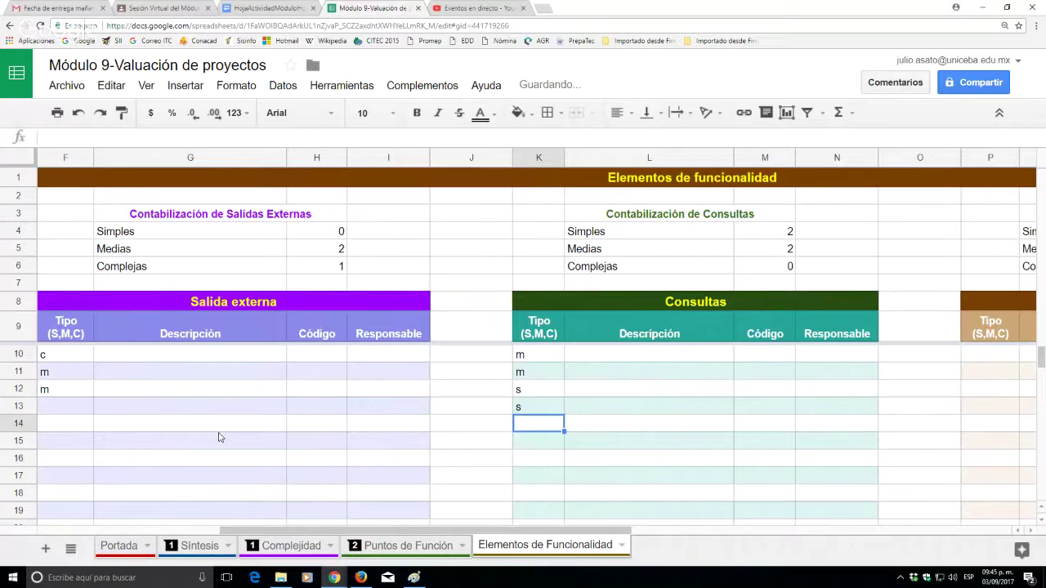
Fill the Tipo column of the Archivos externos table in rows 10 to 13 with m, c, c and s.
key(Up)
key(Right)
key(Right)
key(Right)
key(Right)
key(Right)
key(Right)
key(Right)
key(Right)
key(Right)
key(Right)
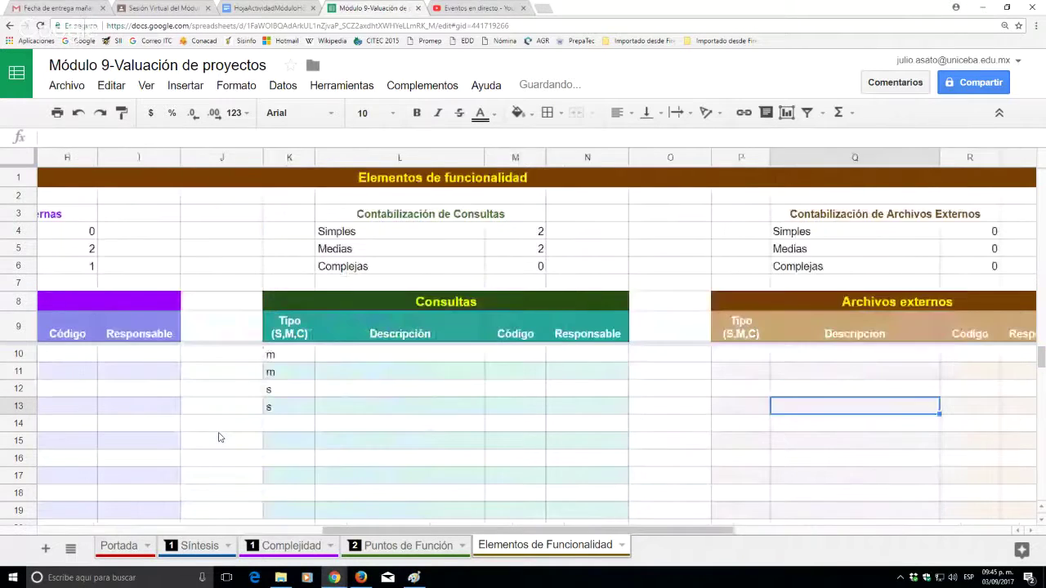
key(Right)
key(Right)
key(Right)
key(Left)
key(Left)
key(Left)
key(Left)
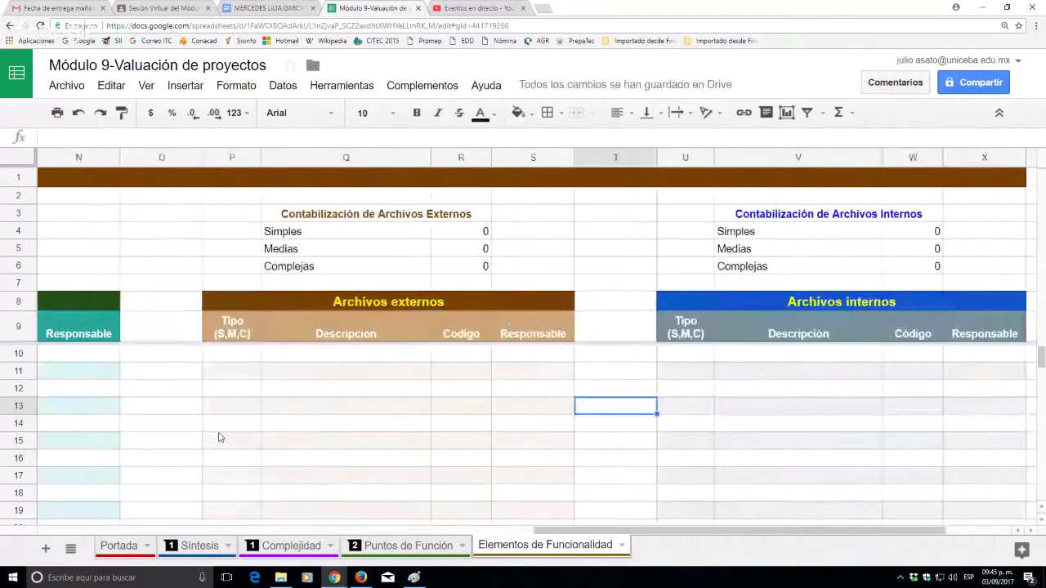
key(Left)
key(Left)
key(Left)
key(Left)
key(Left)
key(Left)
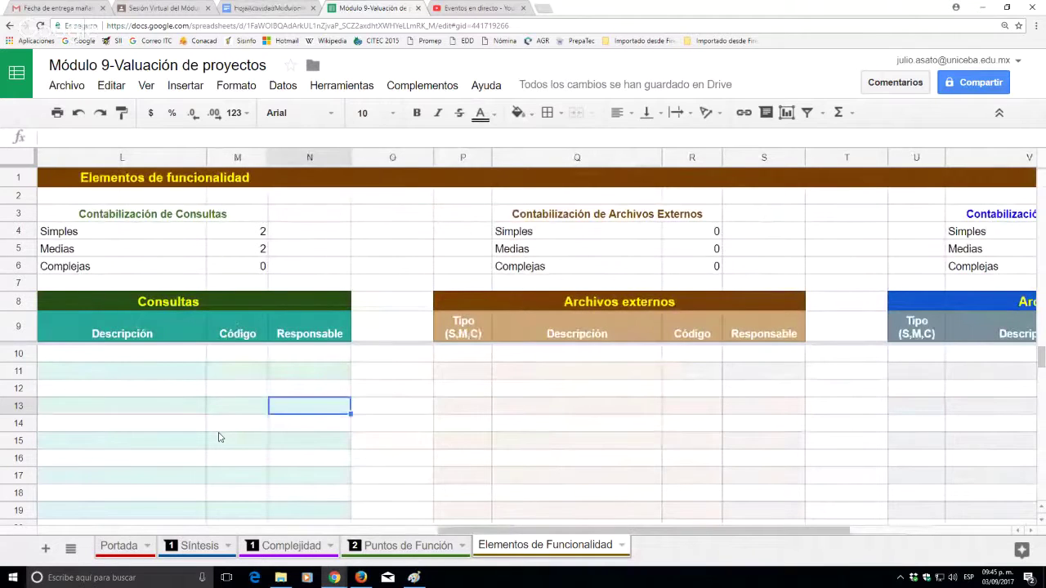
key(Right)
key(Right)
key(Up)
key(Up)
key(Up)
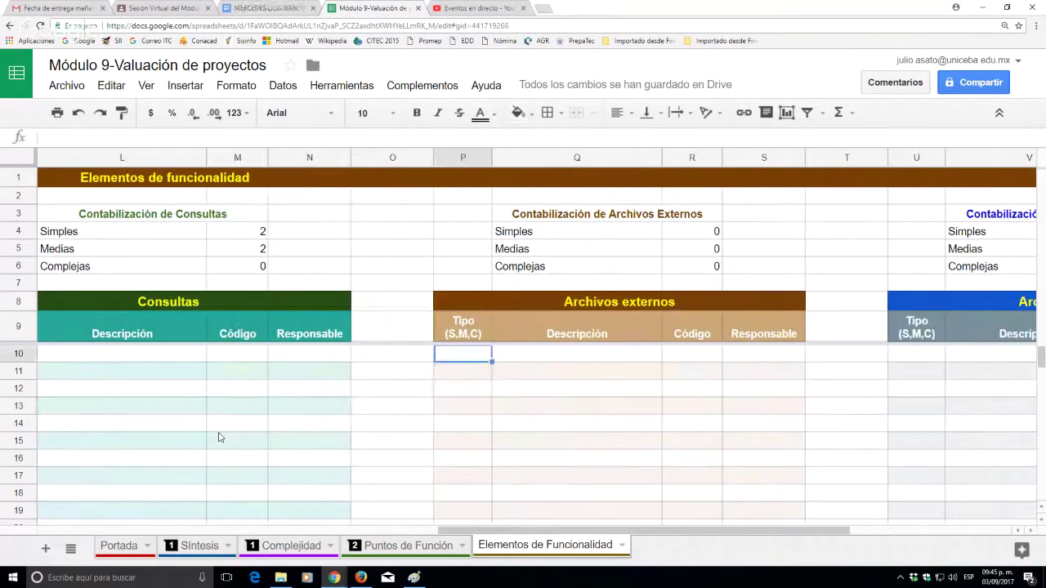
text(m)
key(Return)
text(c)
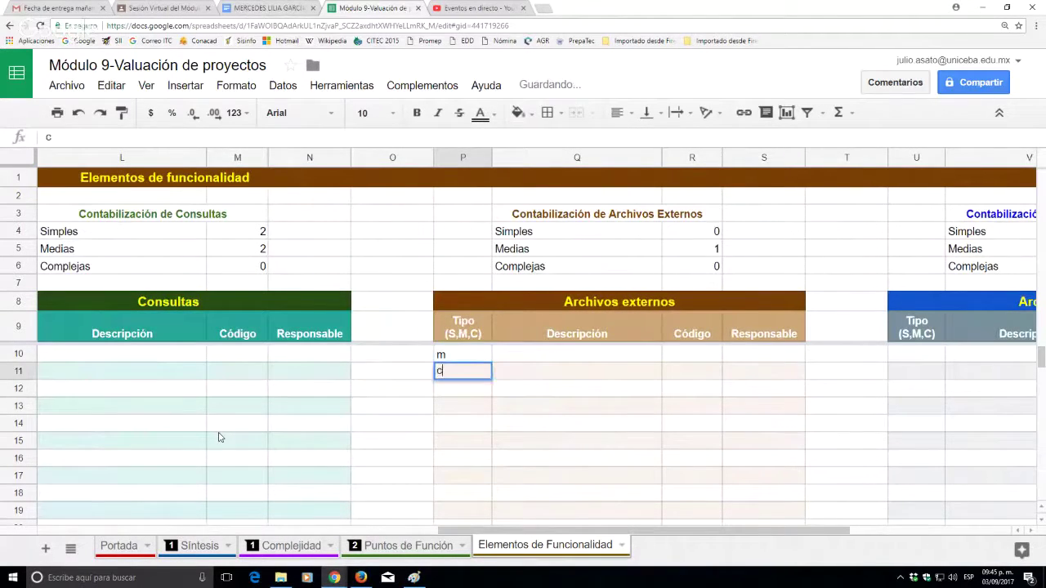
key(Return)
text(c)
key(Return)
text(s)
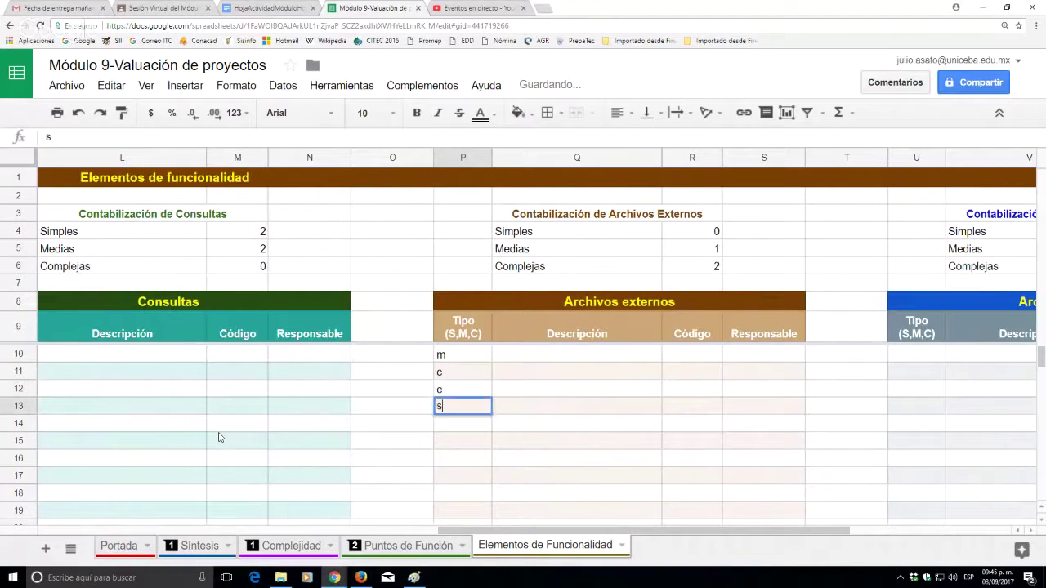
key(Return)
text(})
key(Escape)
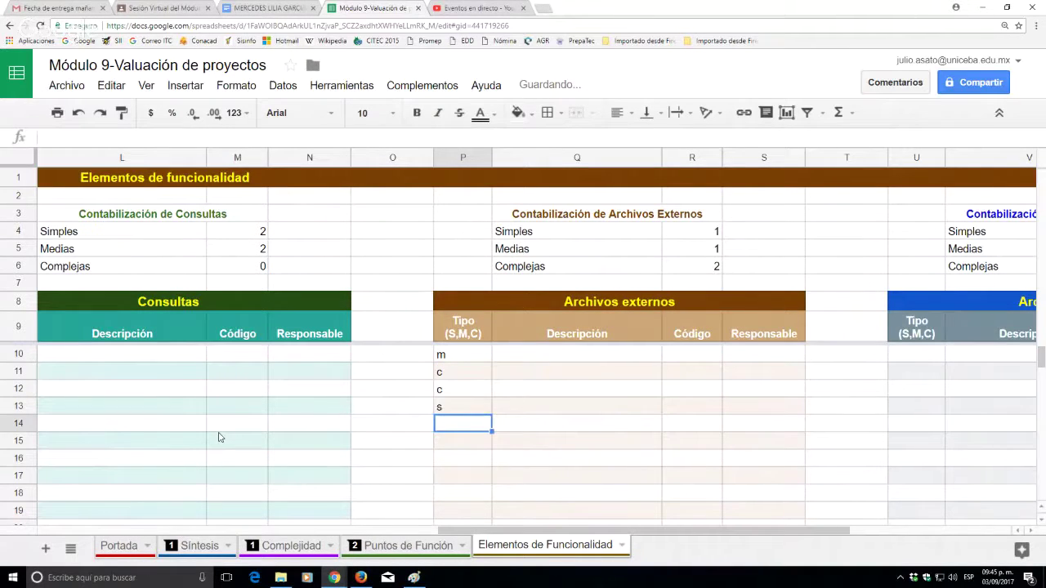
Fill the Tipo column of the Archivos internos table in rows 10 and 11 with s and s.
key(Right)
key(Right)
key(Right)
scroll(218, 437, right, 5)
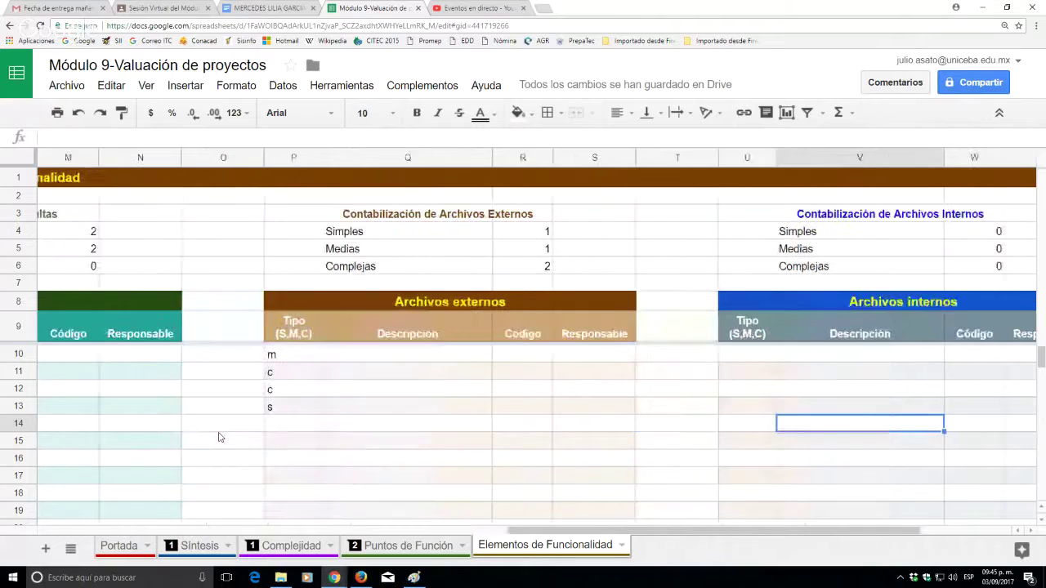
key(Up)
key(Up)
key(Up)
key(Up)
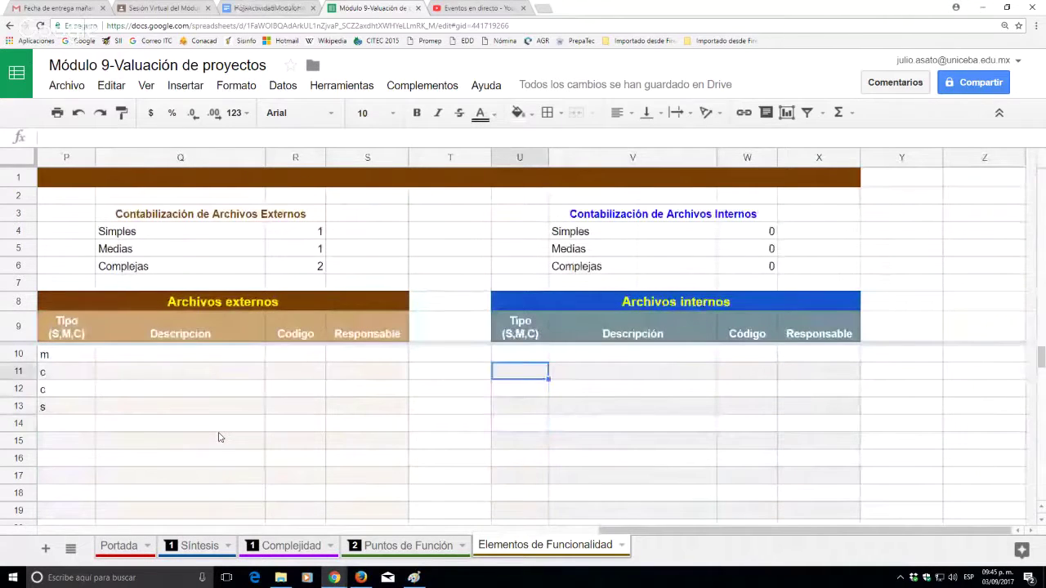
text(s)
key(Return)
text(s)
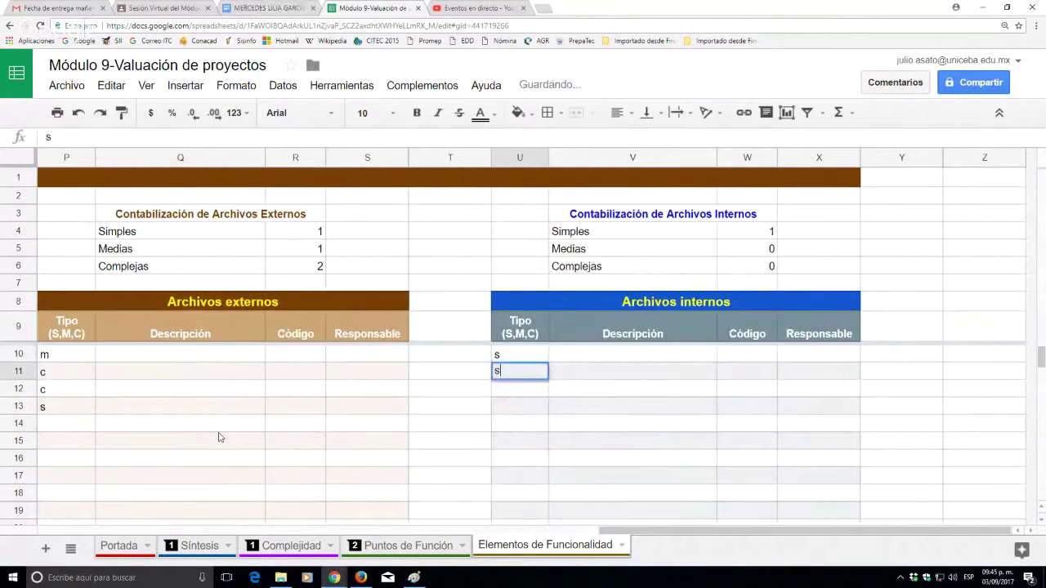
key(Return)
key(Return)
Examine how far down the Entrada externa table accepts records, as far as its Fin del espacio de datos marker.
key(Page_Down)
key(Page_Down)
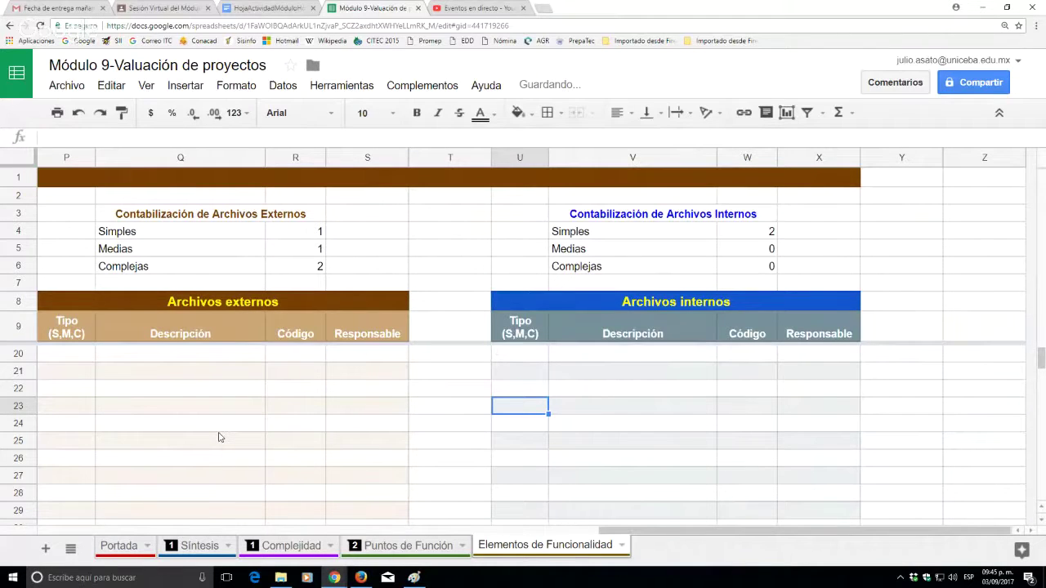
key(Home)
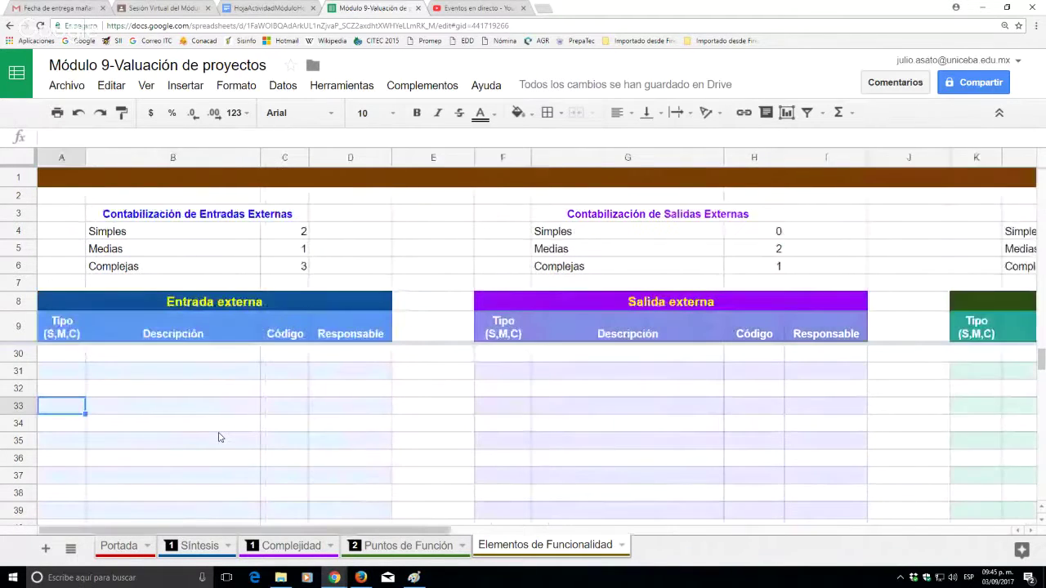
key(Page_Down)
key(Page_Down)
key(Page_Down)
key(Page_Down)
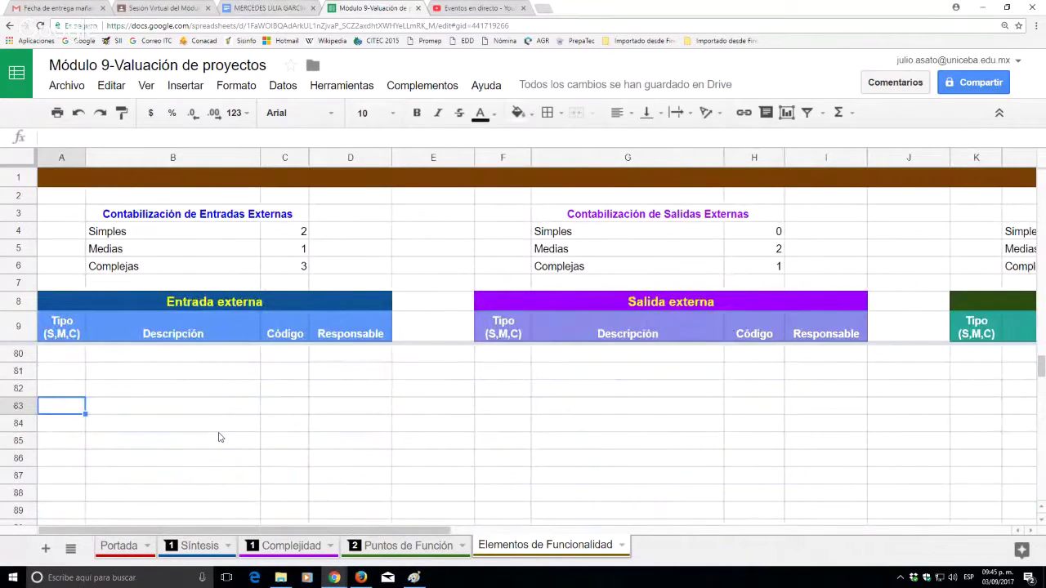
key(Up)
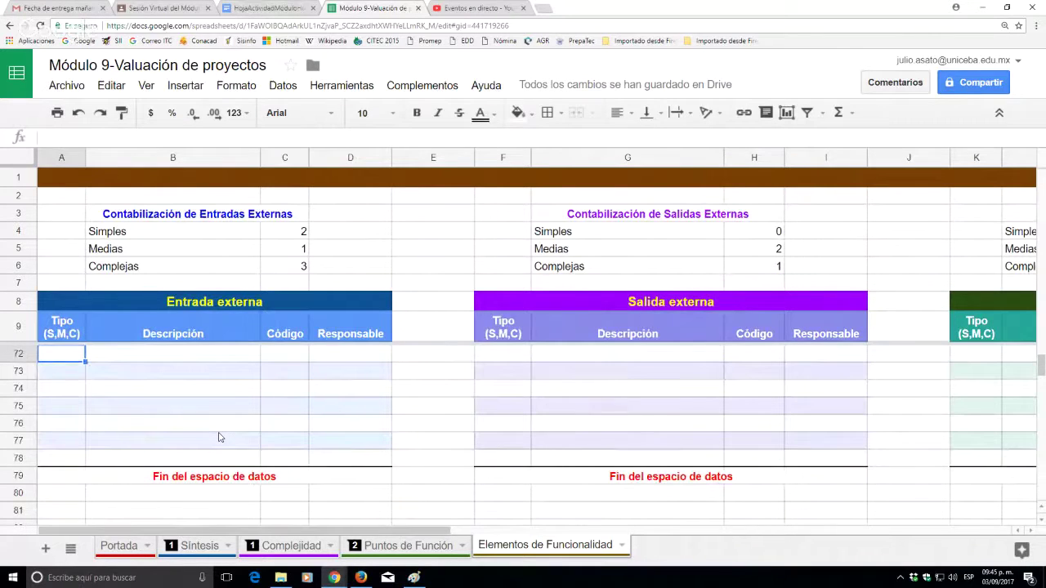
key(Down)
key(Down)
key(Down)
key(Down)
key(Down)
key(Down)
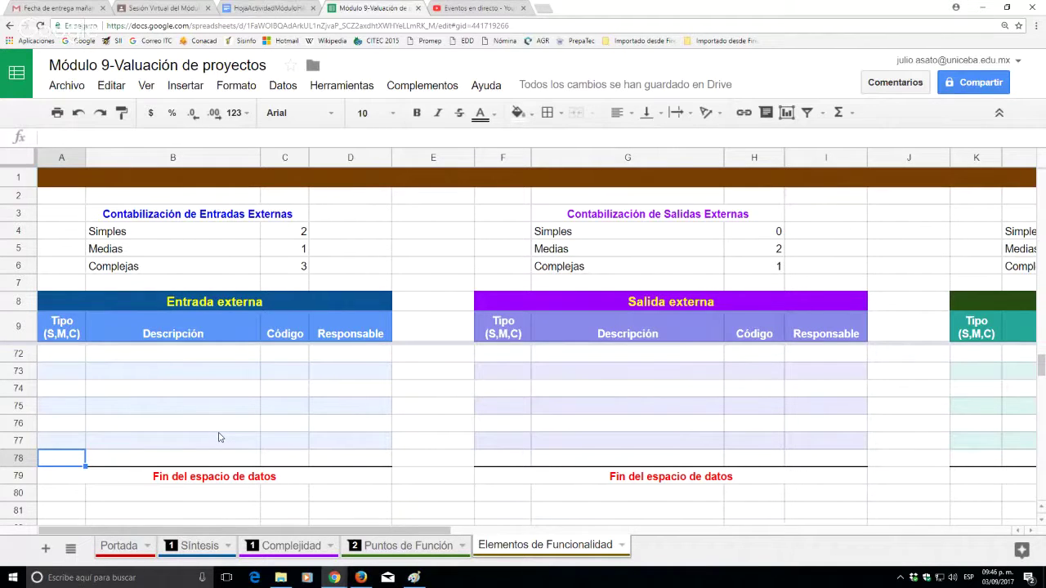
key(Up)
key(Up)
key(Down)
key(Down)
Add a simple element to the Salida externa table by entering s as its Tipo in row 13.
key(Page_Up)
key(Page_Up)
key(Page_Up)
key(Page_Up)
key(Page_Up)
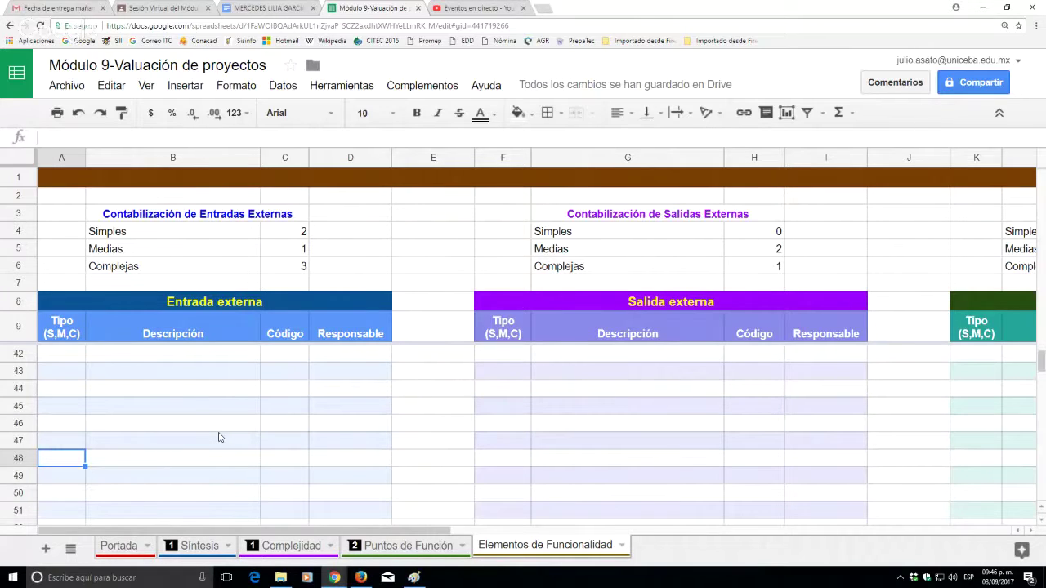
key(Page_Up)
key(Up)
key(Up)
key(Up)
key(Up)
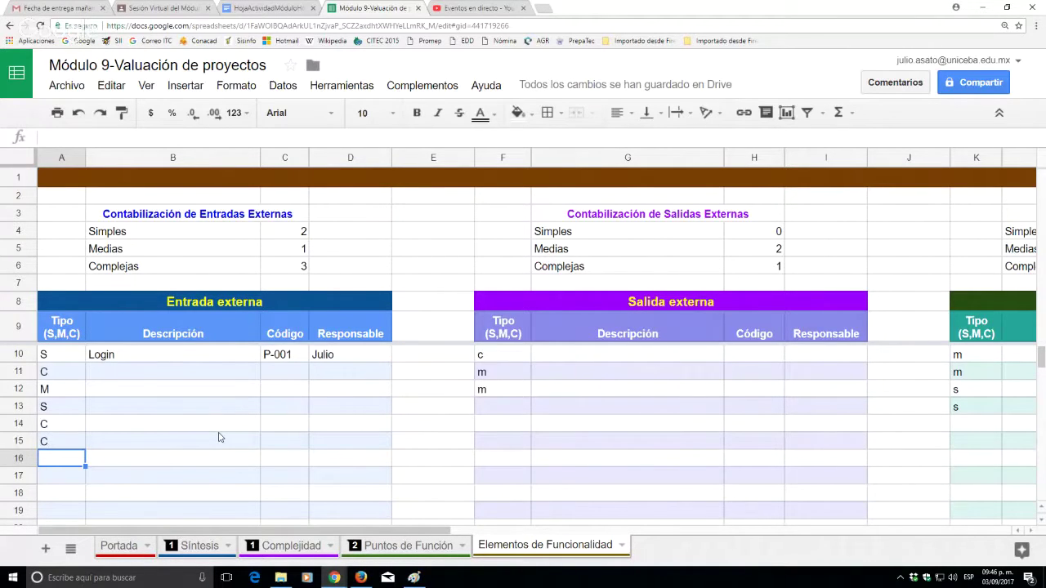
key(Up)
key(Up)
key(Up)
key(Up)
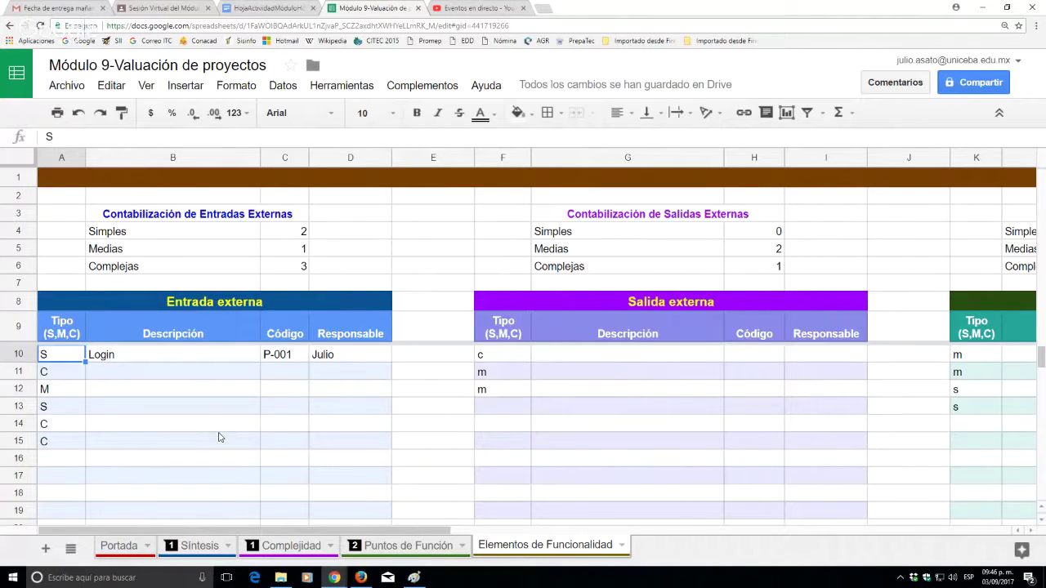
click(507, 413)
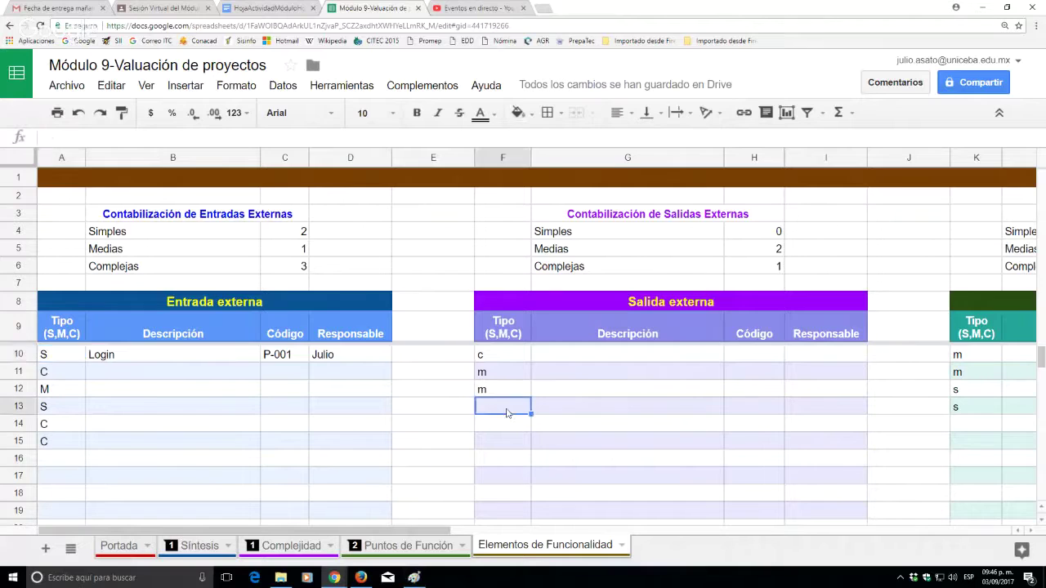
text(s)
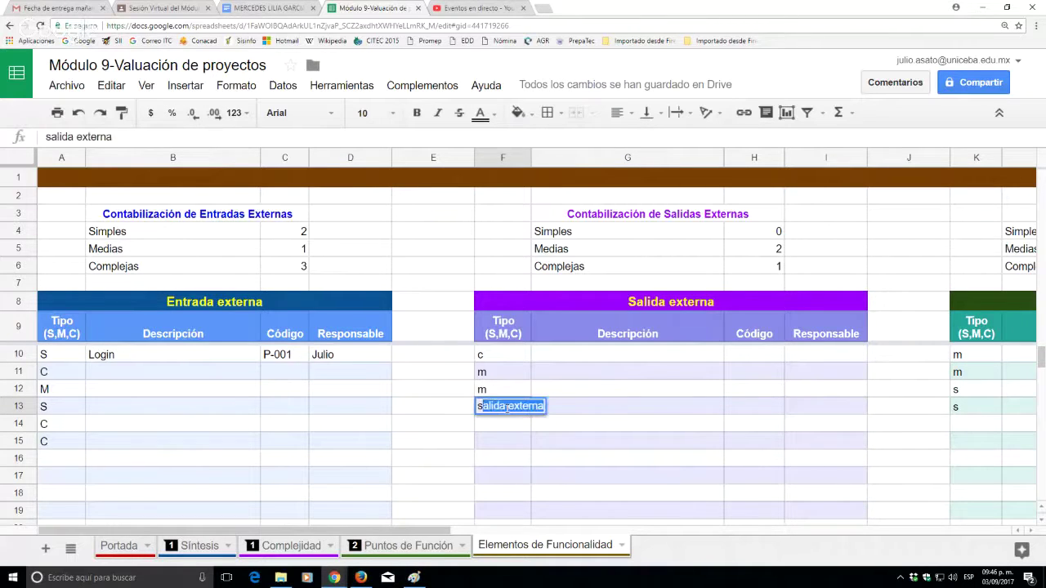
key(BackSpace)
key(Return)
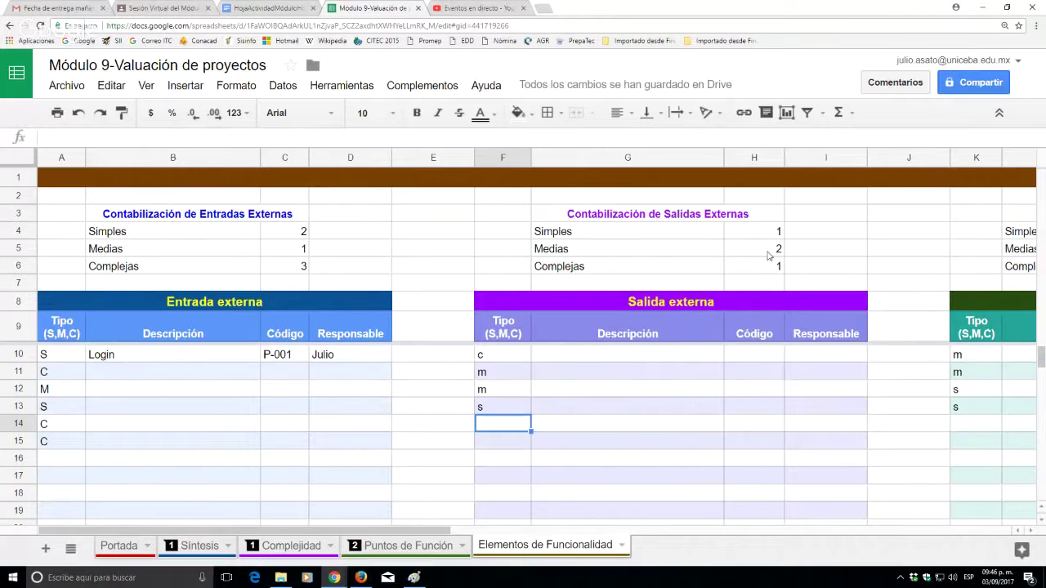
On the Puntos de Función sheet, examine the unadjusted points total, the technical complexity adjustment and the adjusted points total.
click(377, 555)
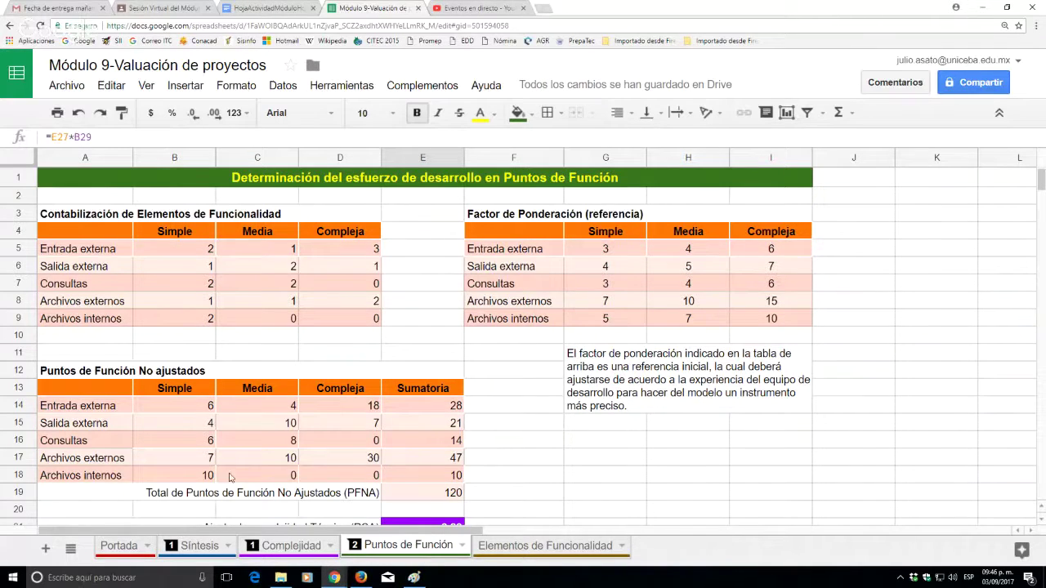
scroll(311, 497, down, 3)
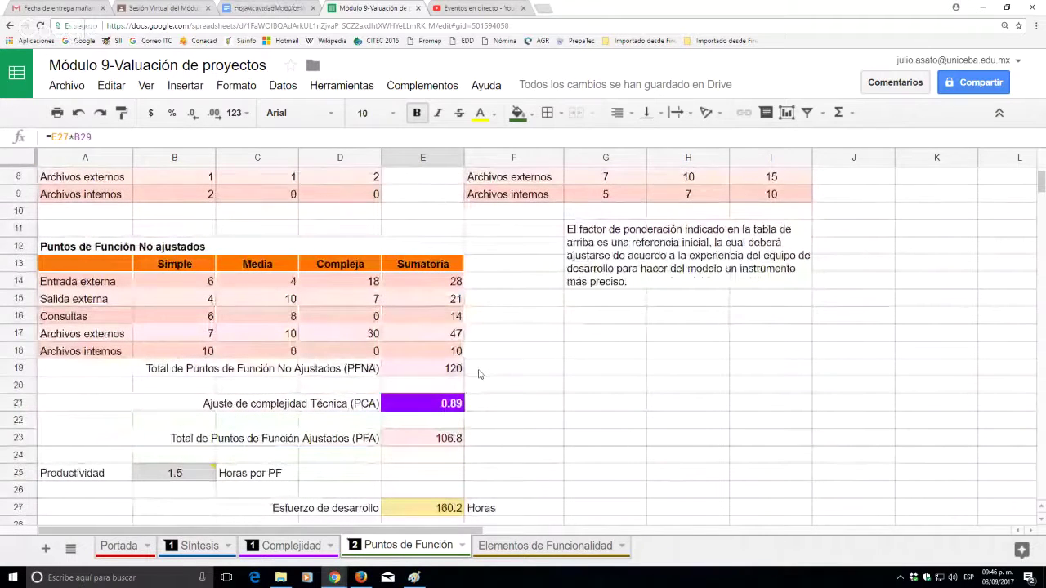
click(447, 372)
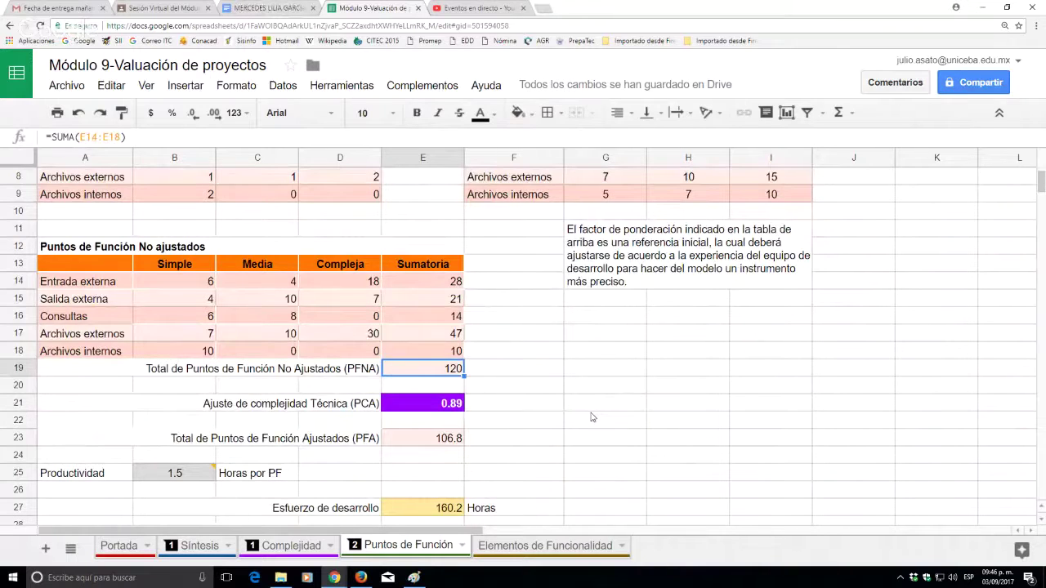
key(Down)
key(Down)
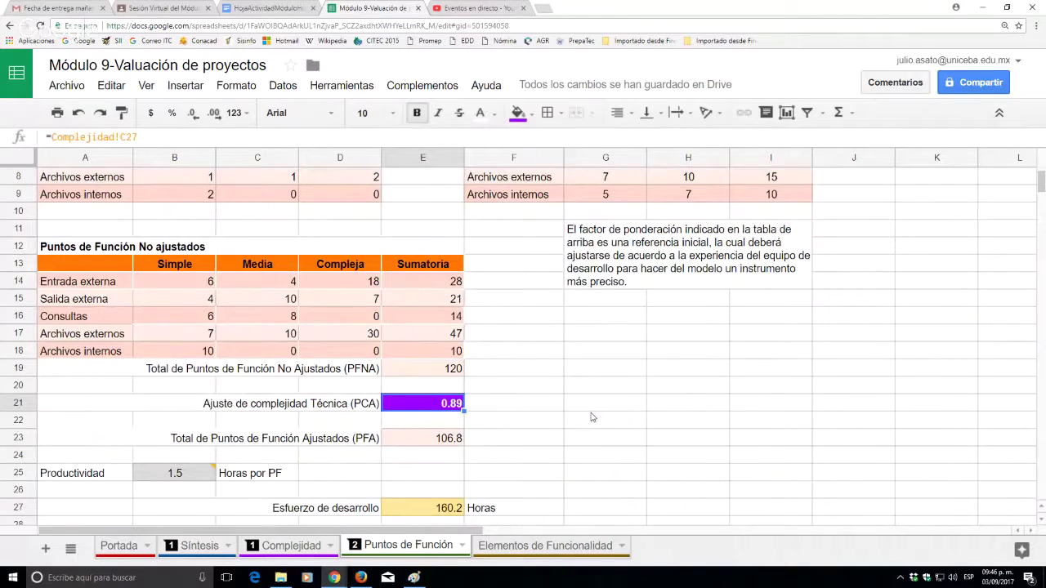
key(Down)
key(Down)
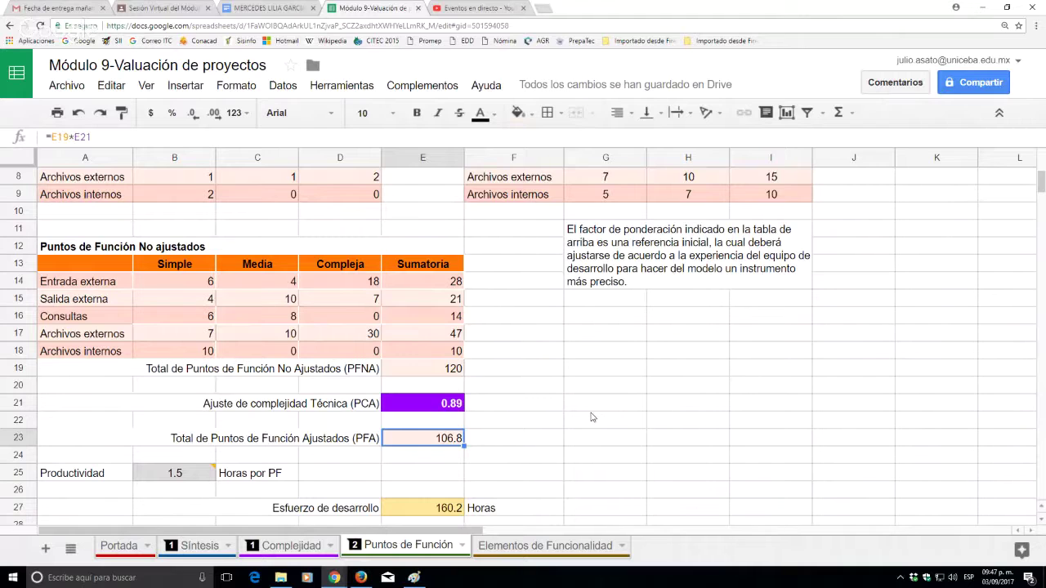
Examine the Esfuerzo de desarrollo hours and the formula behind them in cell E27.
key(Down)
key(Down)
key(Down)
key(Down)
key(Down)
key(Down)
key(Down)
key(Down)
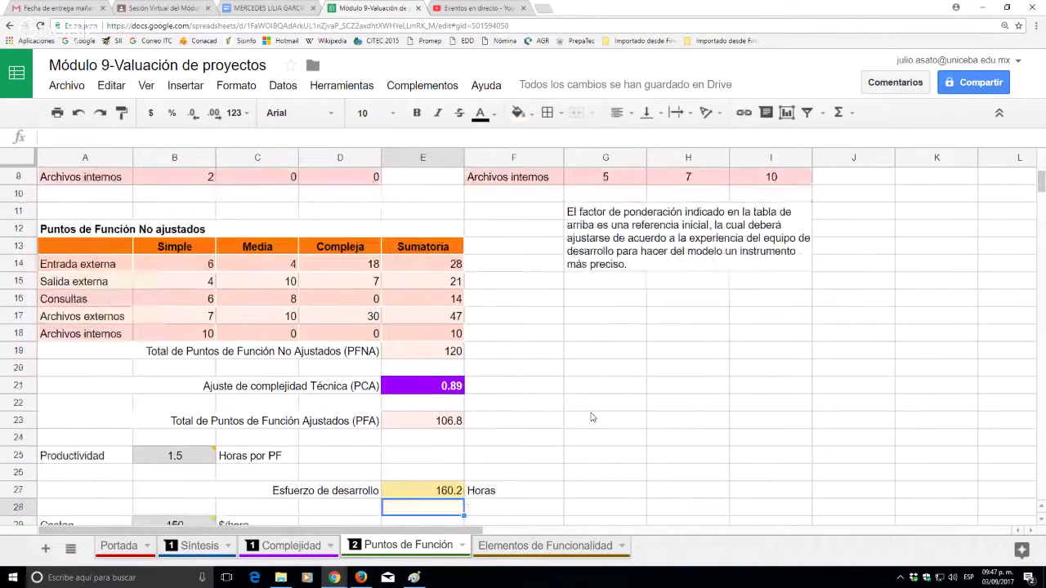
key(Up)
key(Up)
key(Up)
key(Up)
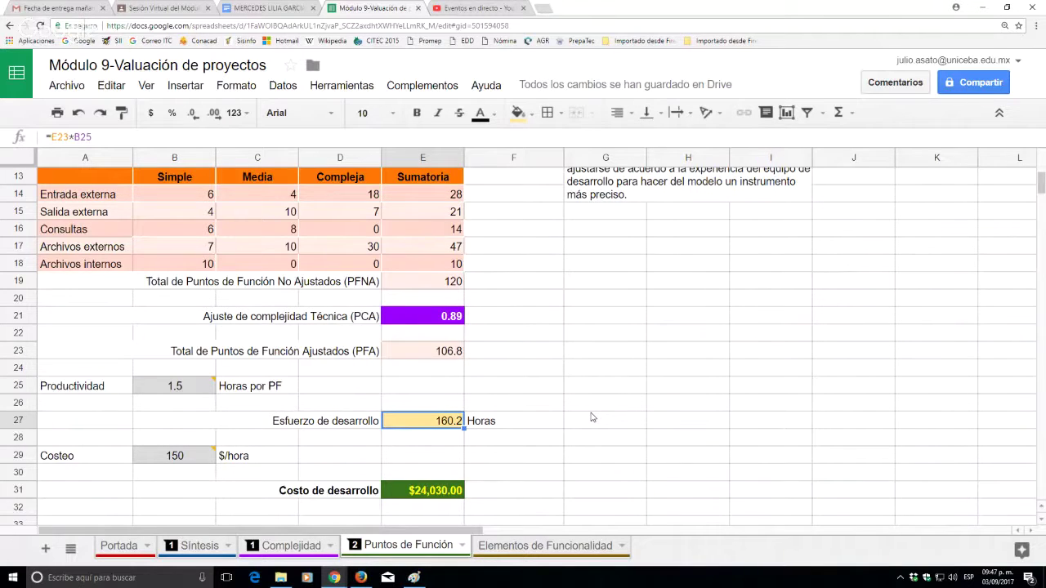
Examine the Costeo hourly rate in row 29 and the Costo de desarrollo formula in cell E31.
key(Down)
key(Down)
key(Left)
key(Left)
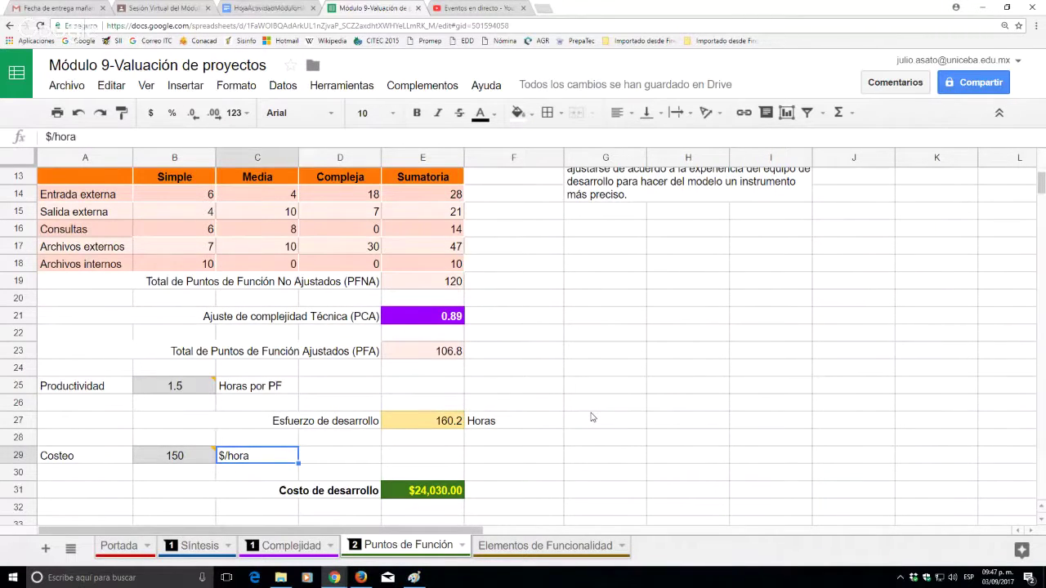
key(Left)
key(Right)
key(Right)
key(Right)
key(Down)
key(Down)
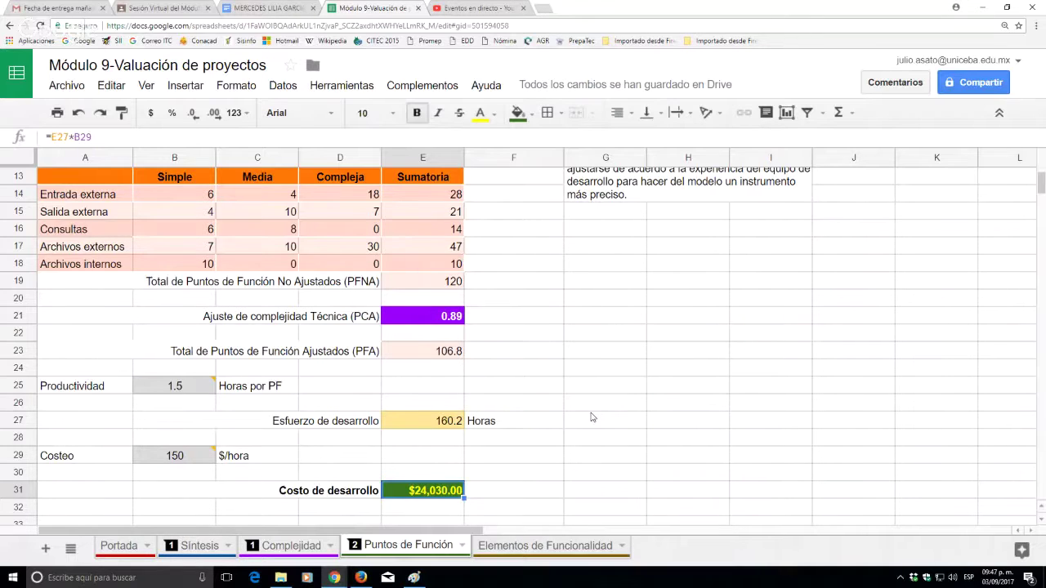
On the Síntesis sheet, set Costos directos in cell B4 to 5000.
click(193, 545)
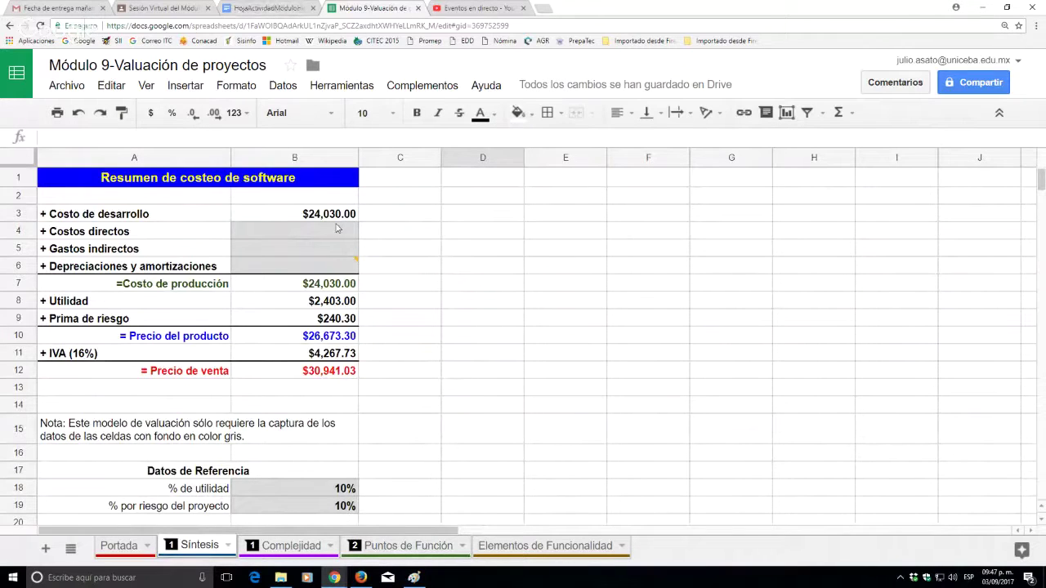
click(336, 231)
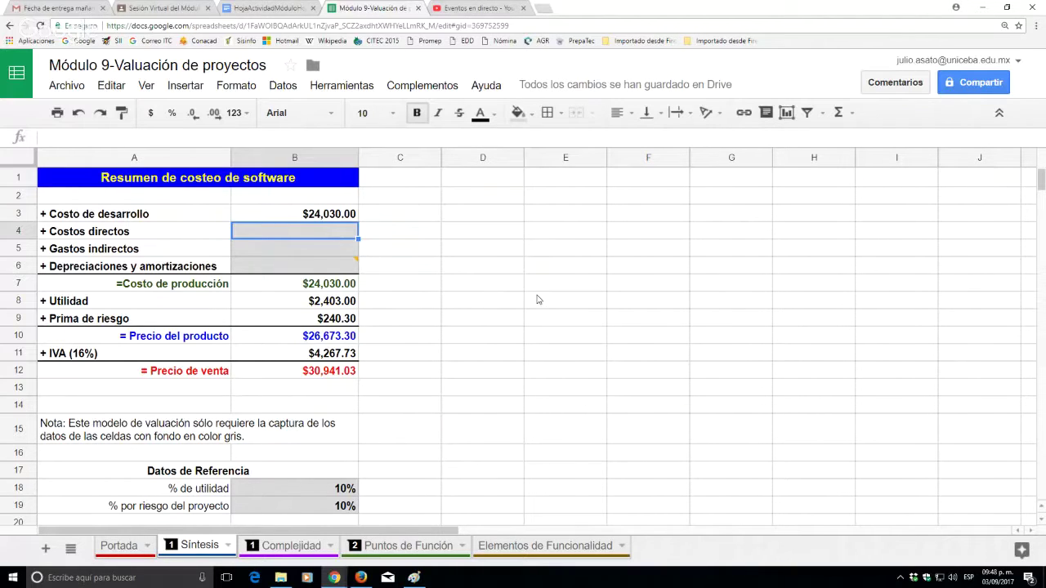
text(5000)
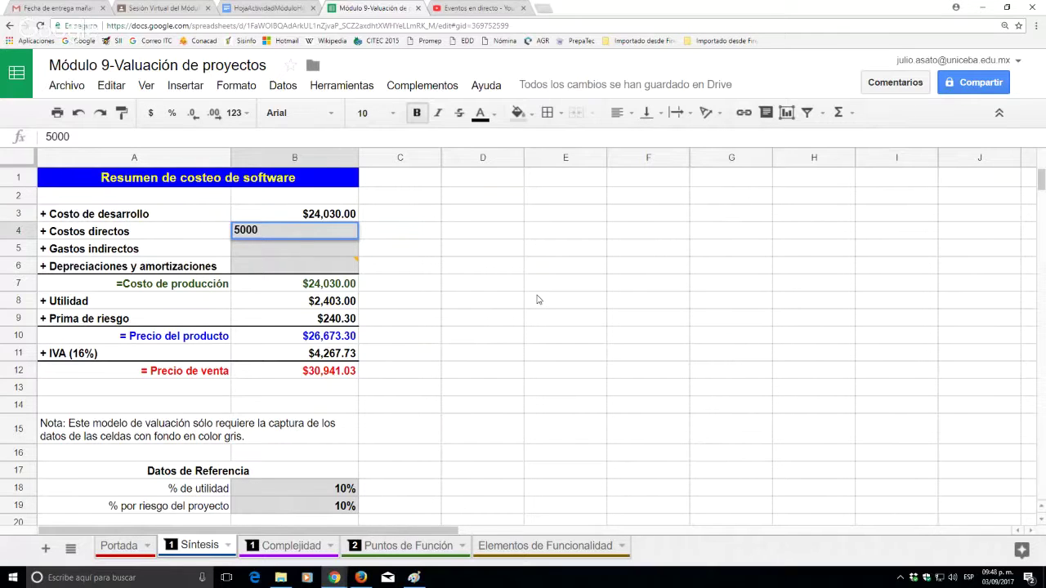
key(Return)
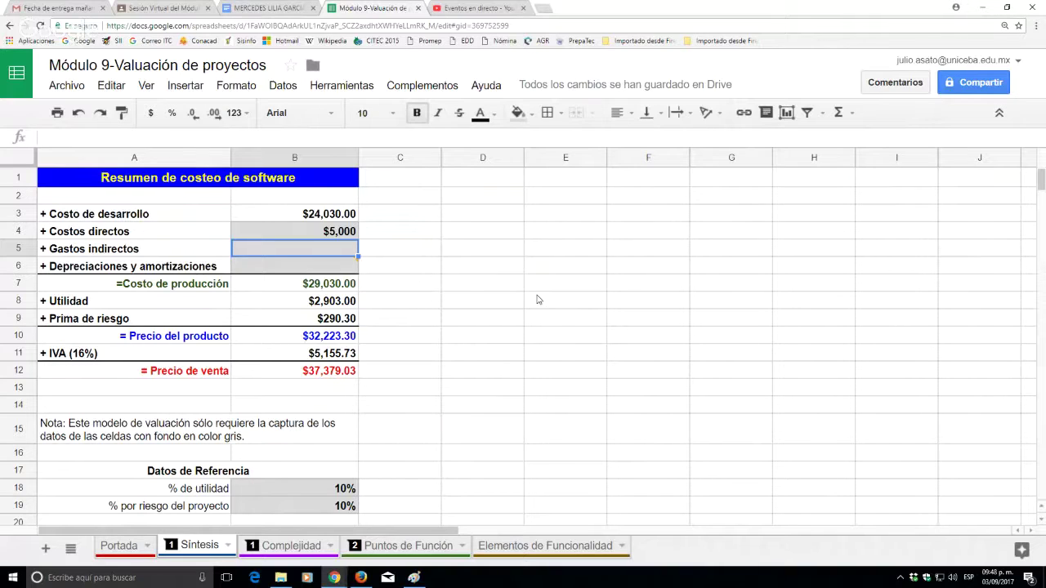
Set Gastos indirectos to 1000 and Depreciaciones y amortizaciones to 500 in the cost summary.
text(1000)
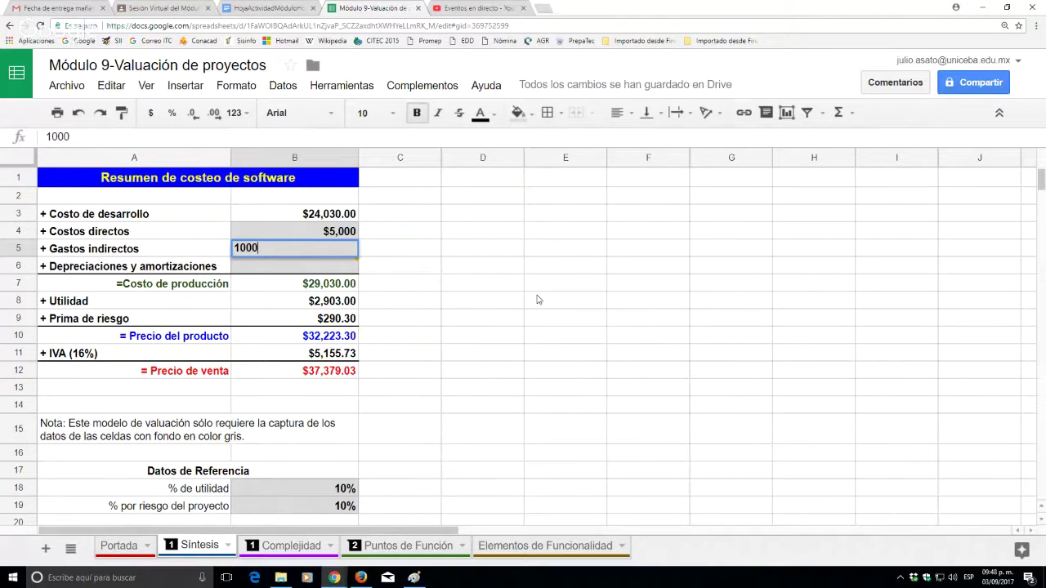
key(Return)
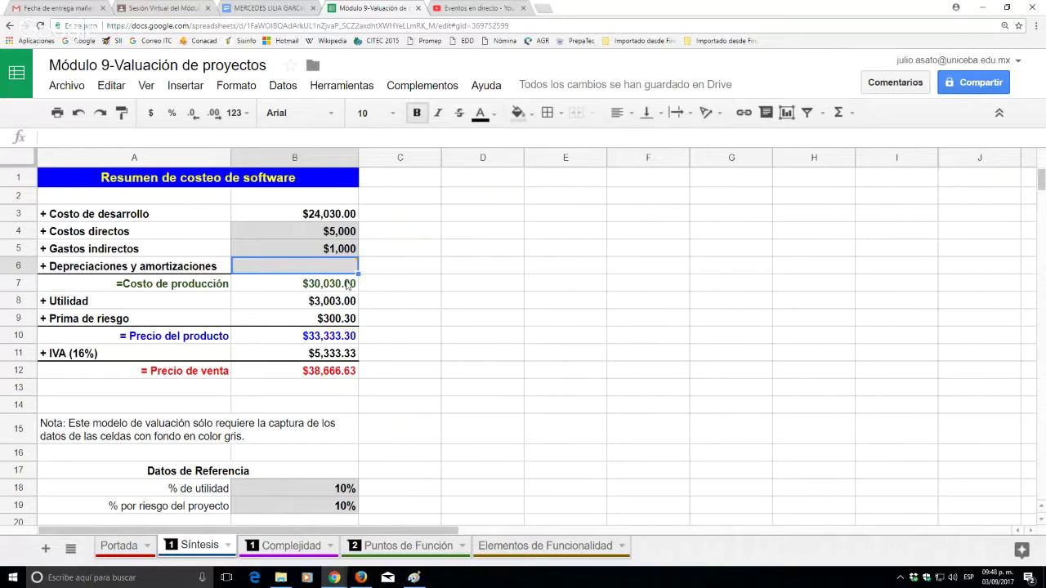
mouse_move(333, 271)
text(500)
key(Return)
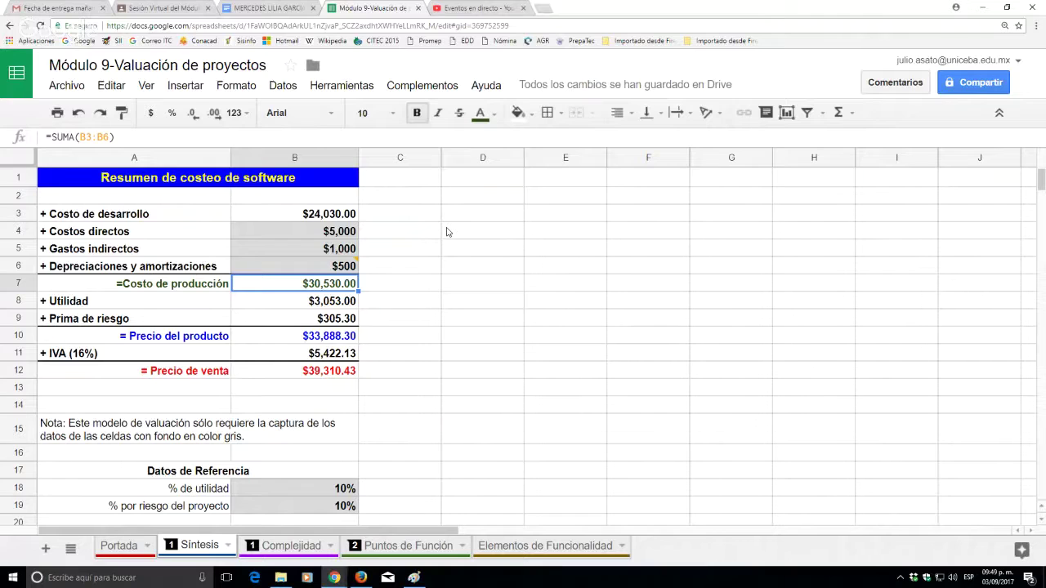
Examine the formulas behind Costo de producción in cell B7 and Utilidad in cell B8.
key(F2)
key(Escape)
key(Down)
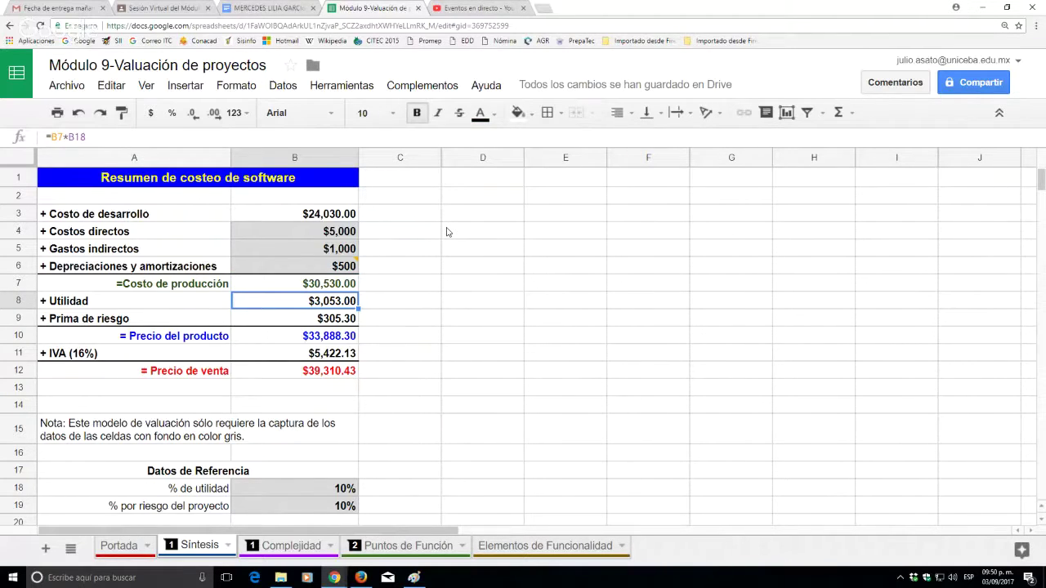
Set the % de utilidad under Datos de Referencia to 12%.
key(Down)
key(Down)
key(Down)
key(Down)
key(Down)
key(Down)
key(Down)
key(Down)
key(Down)
key(Down)
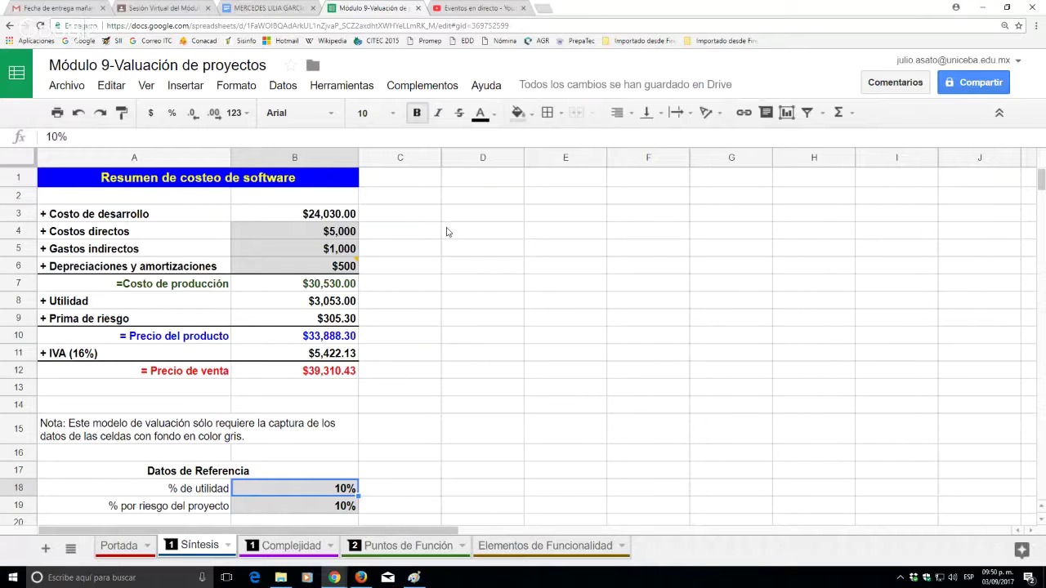
scroll(446, 232, down, 1)
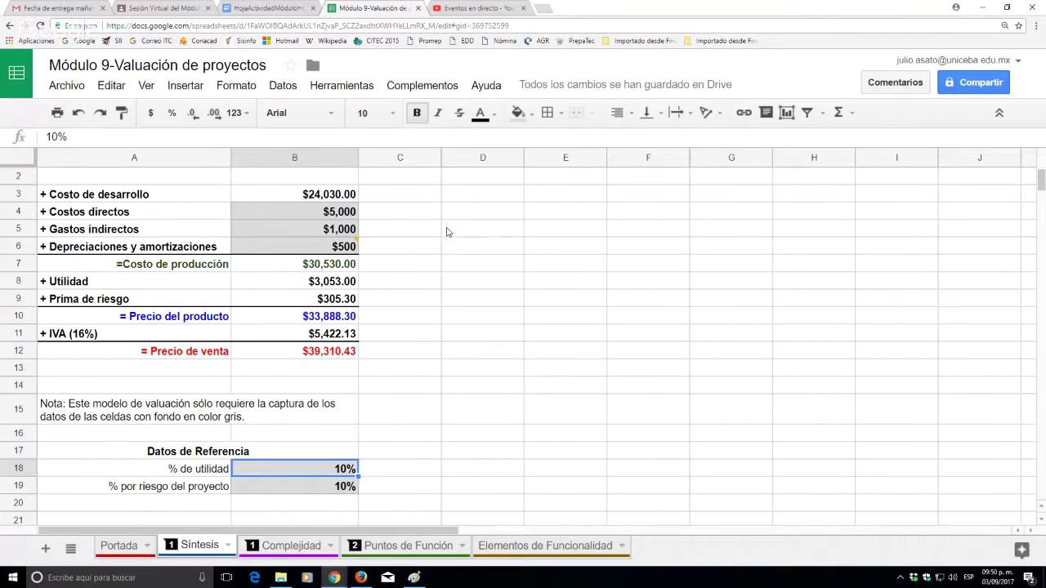
text(12)
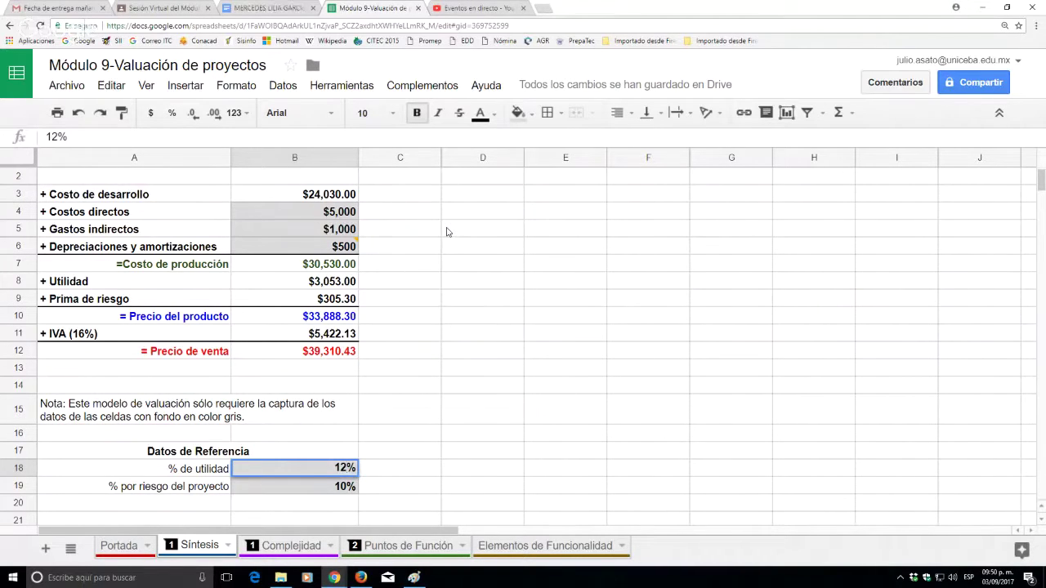
key(Return)
key(Up)
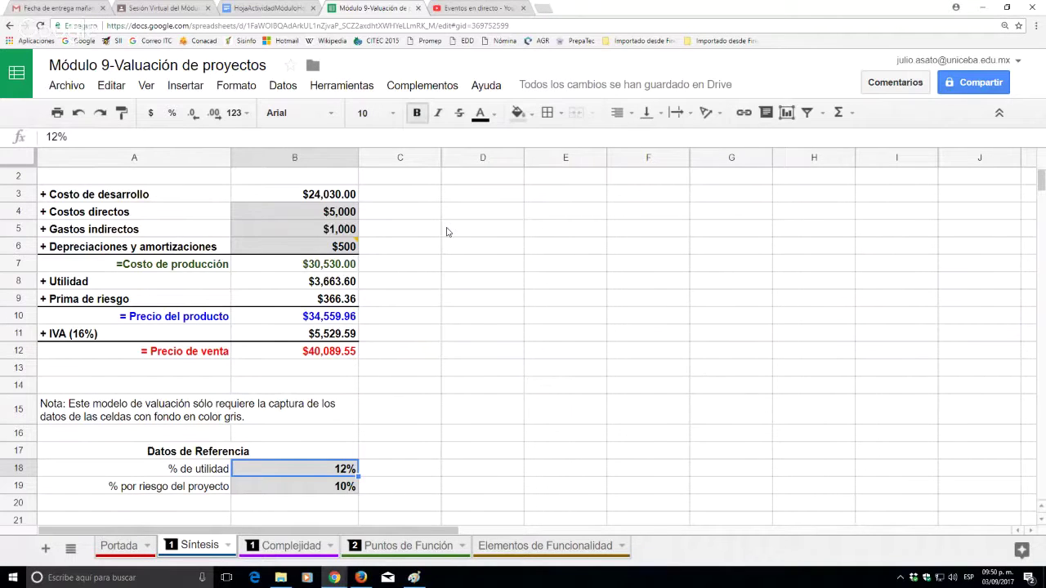
Examine the Utilidad, Costo de producción and Prima de riesgo formulas and the % por riesgo del proyecto reference value.
click(345, 283)
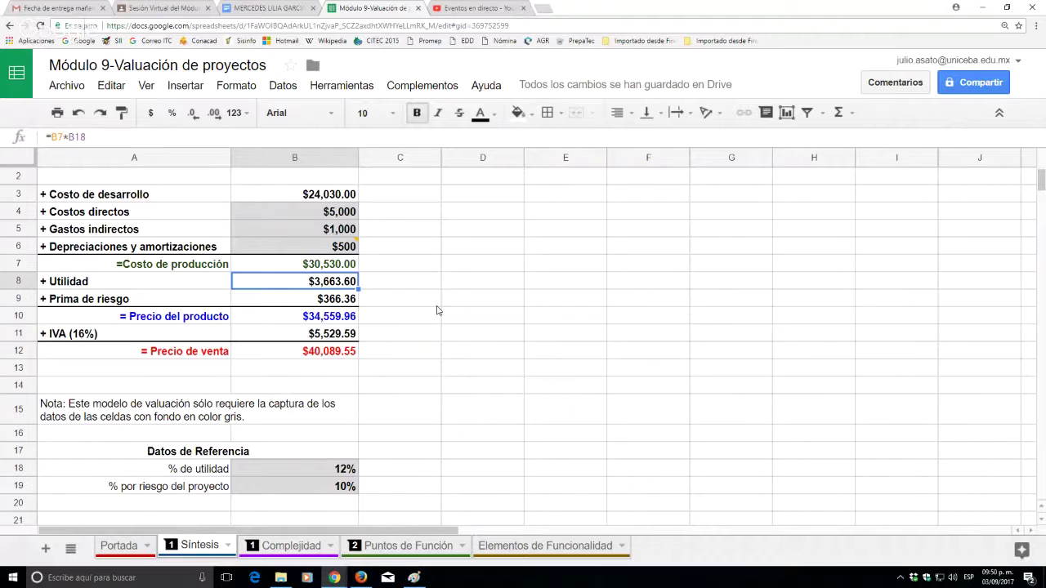
click(345, 267)
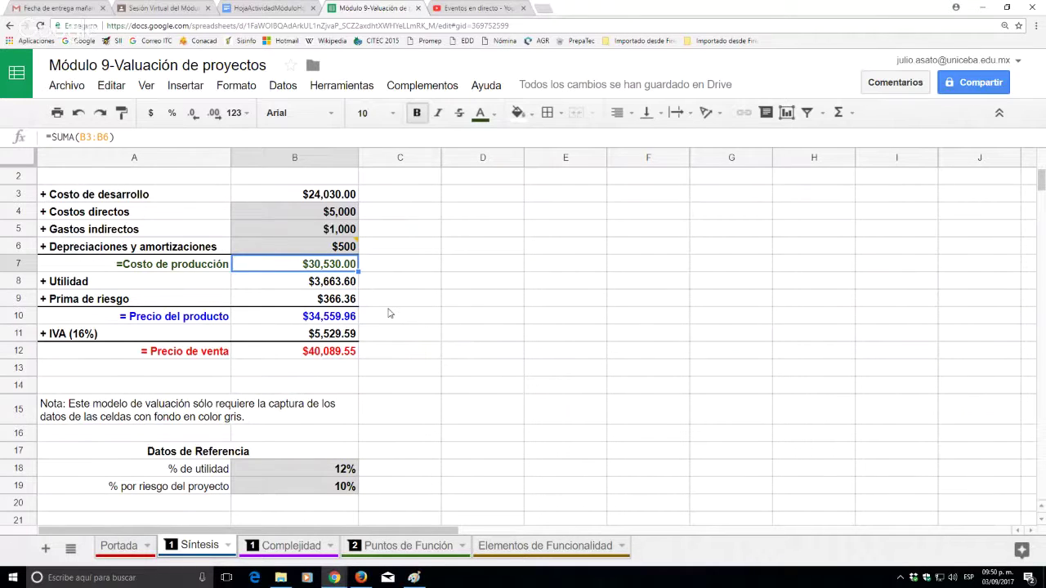
key(Down)
key(Down)
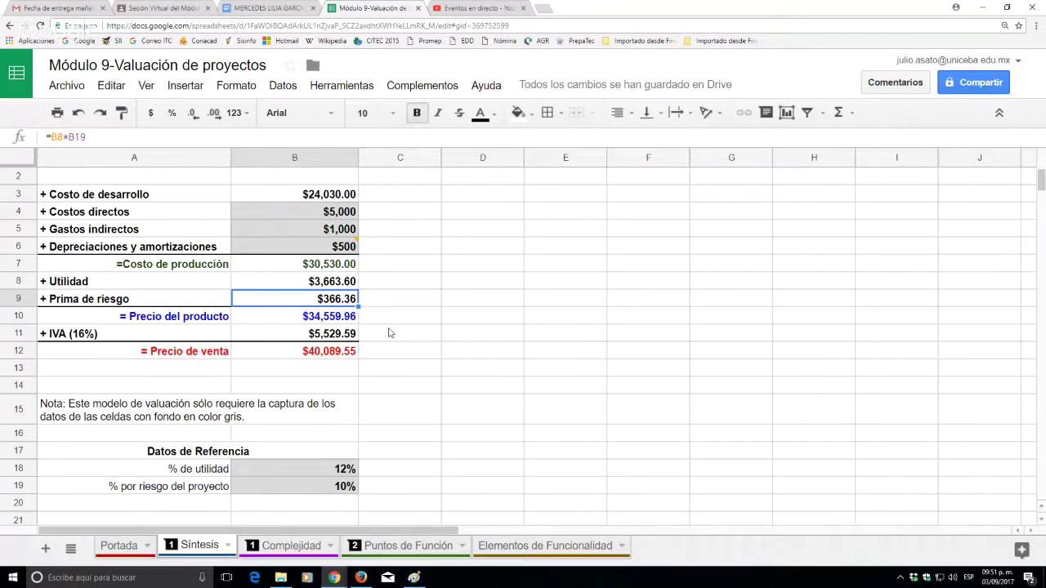
click(321, 490)
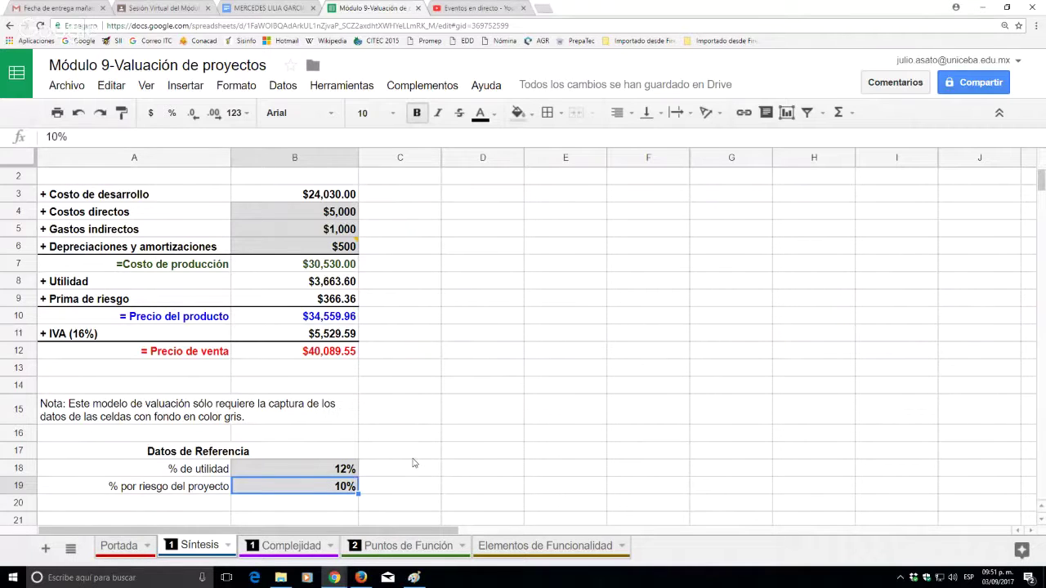
Examine the formulas for Precio del producto, IVA and Precio de venta in cells B10 to B12.
click(319, 320)
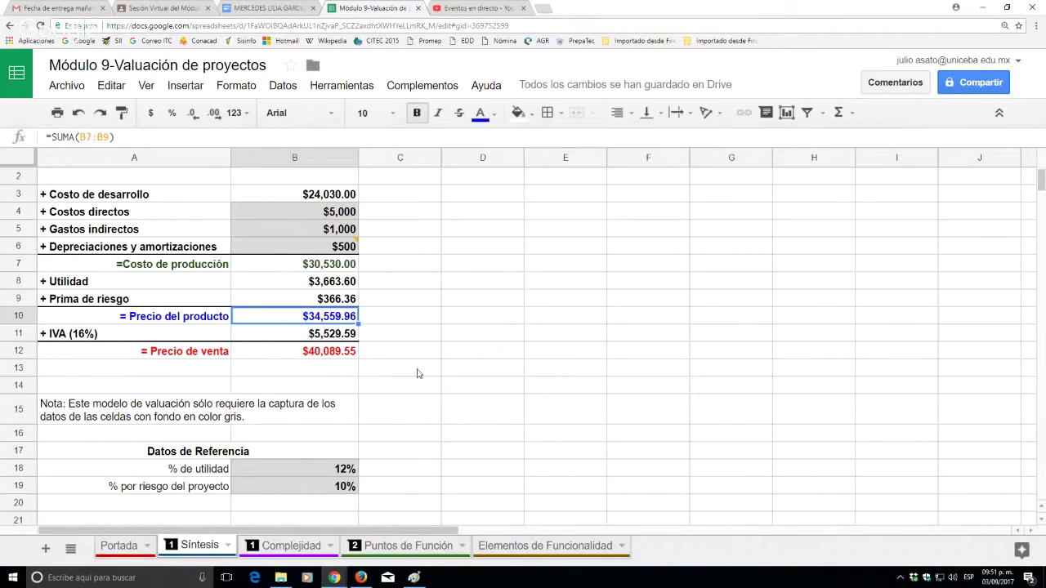
key(F2)
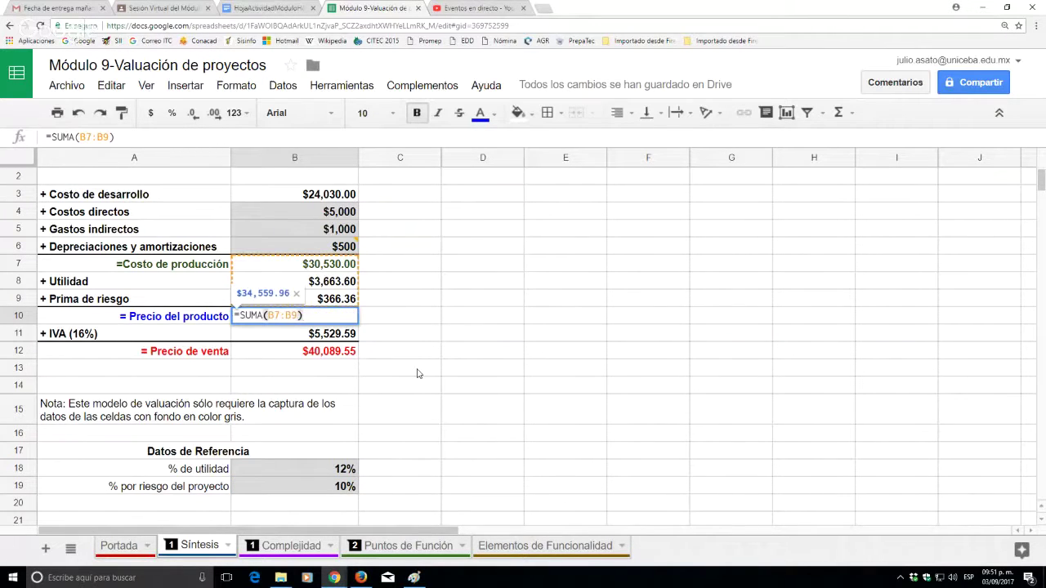
key(Escape)
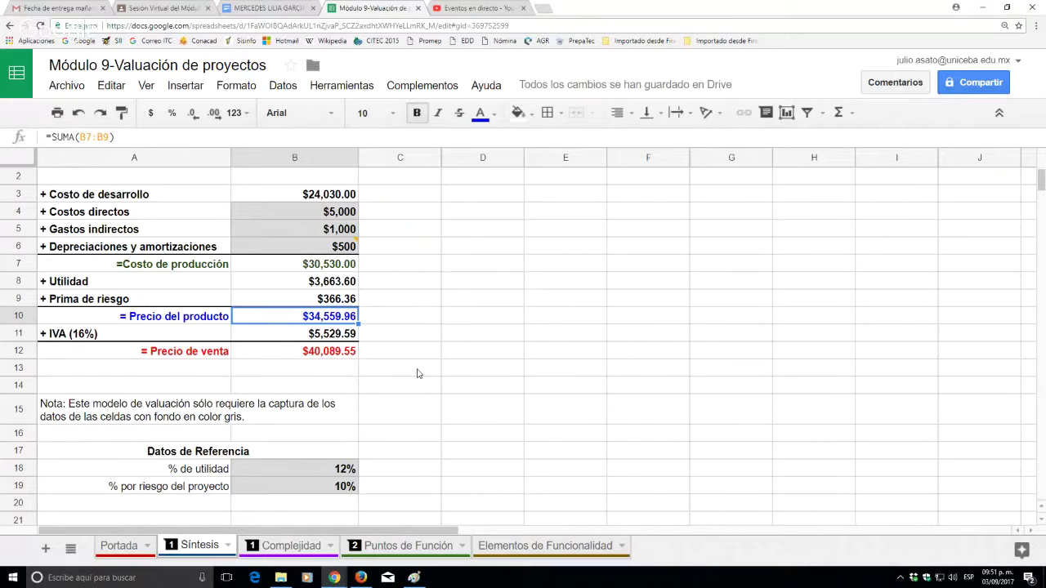
key(Down)
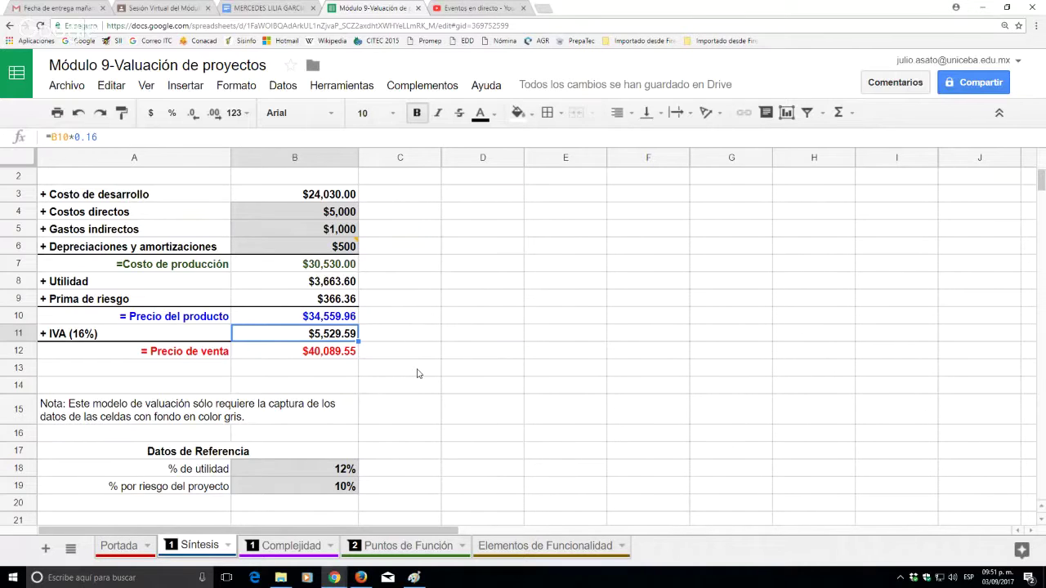
key(Down)
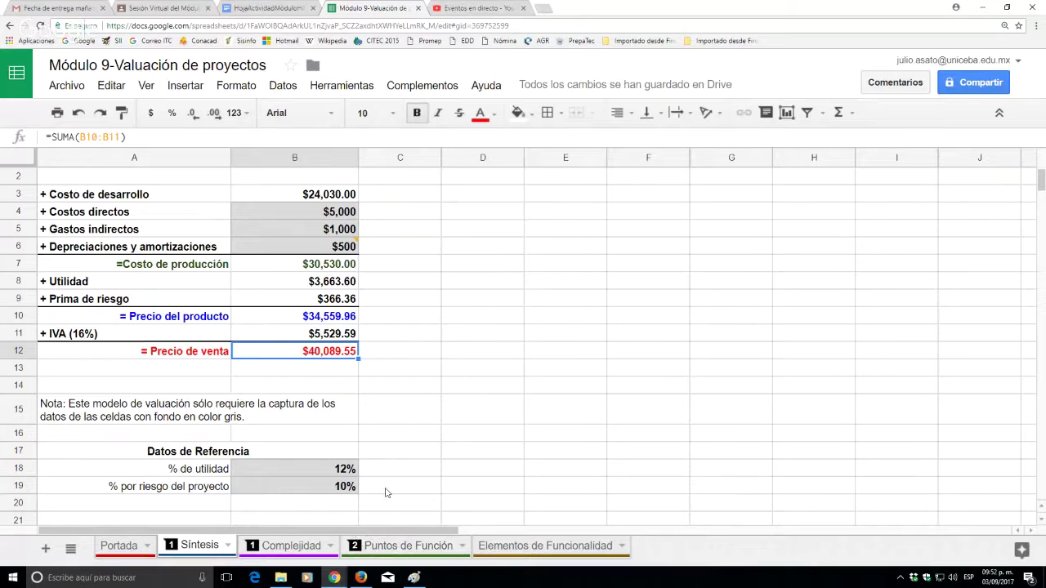
scroll(386, 493, up, 1)
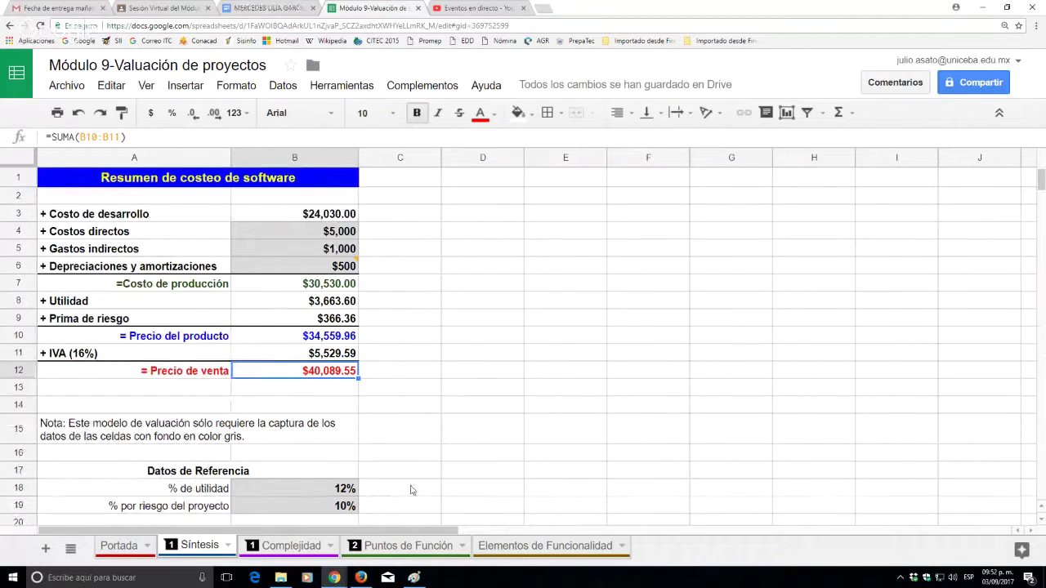
Review the Puntos de Función, Elementos de Funcionalidad and Complejidad sheets, including the technical complexity factors.
click(428, 547)
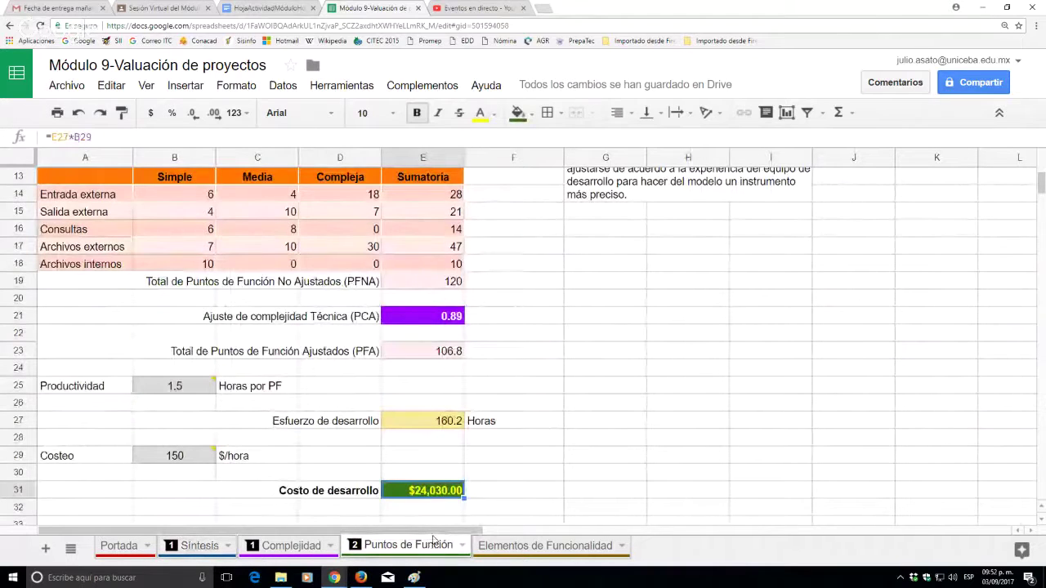
scroll(462, 413, up, 2)
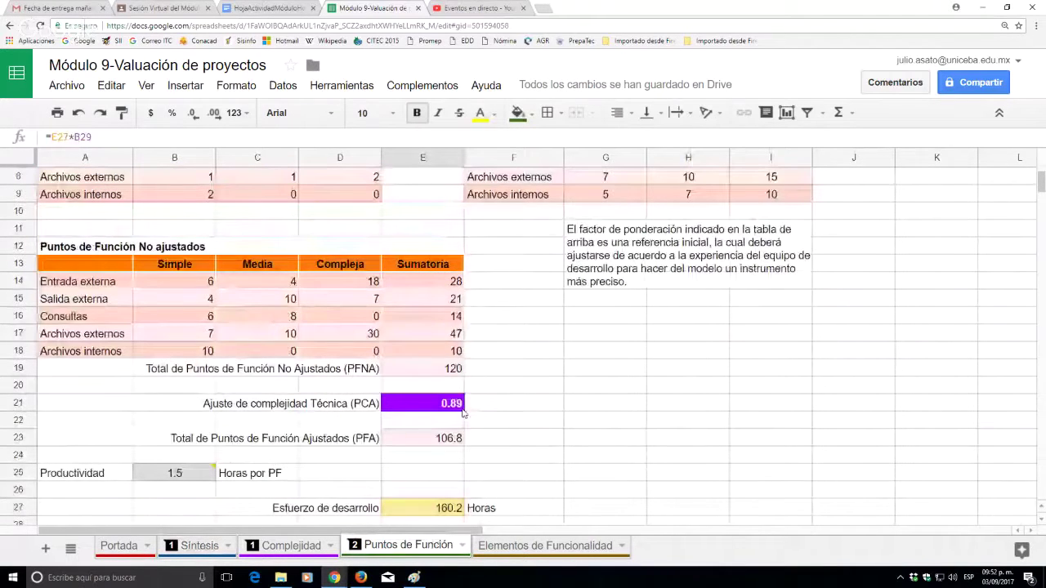
scroll(463, 414, up, 3)
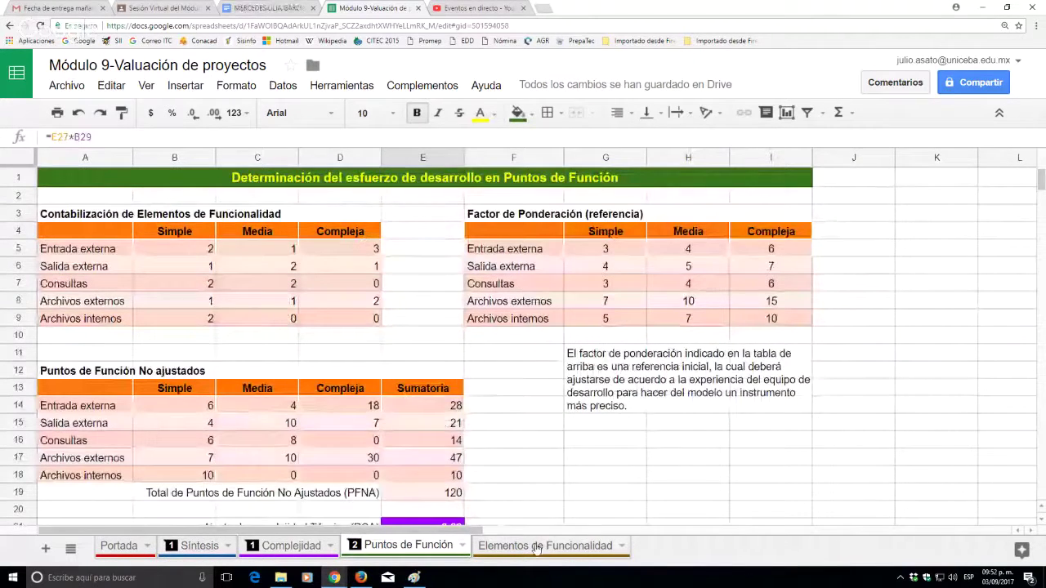
click(537, 547)
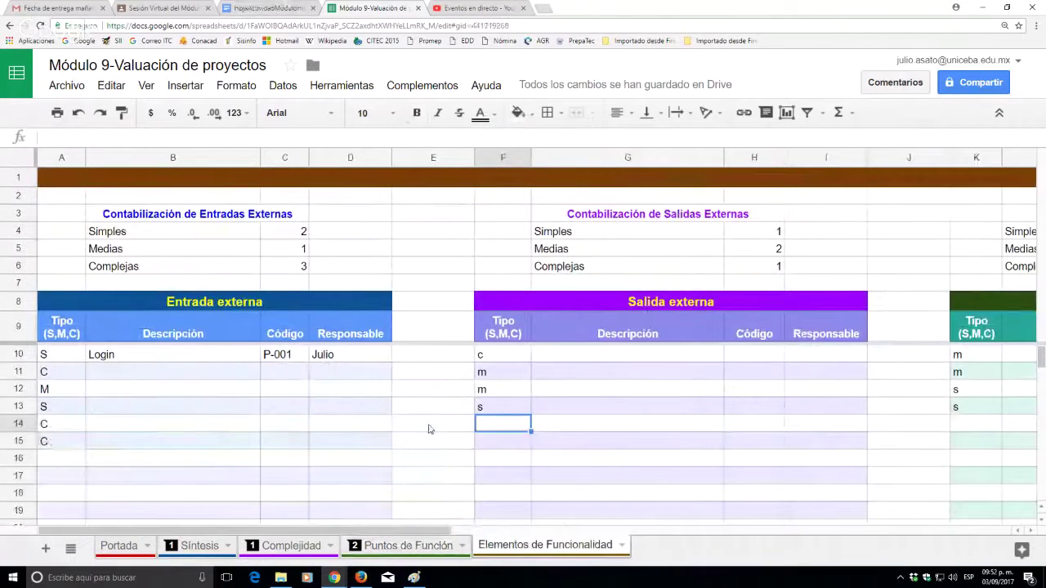
click(287, 545)
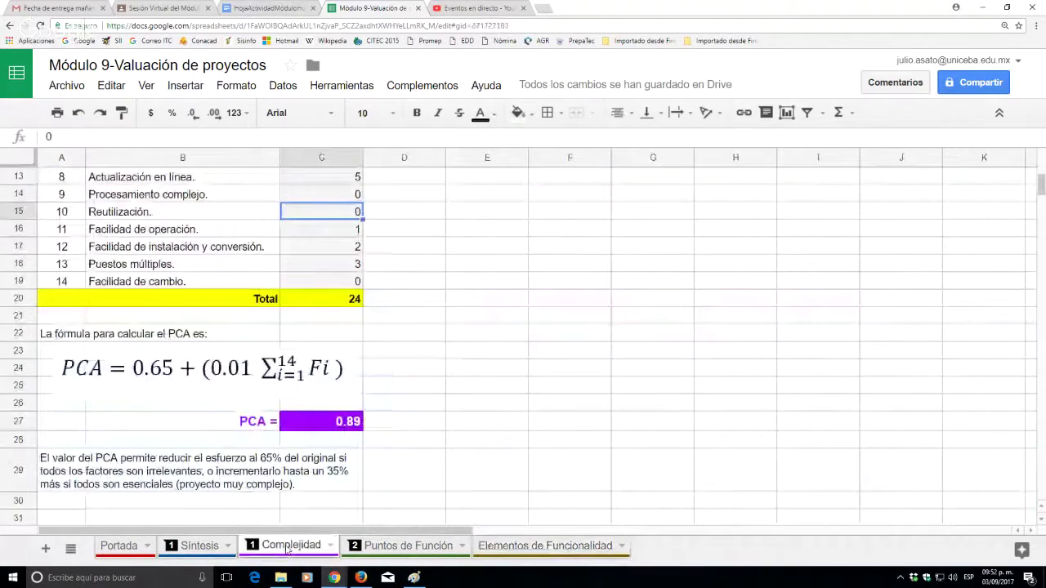
scroll(367, 452, up, 2)
scroll(371, 455, up, 3)
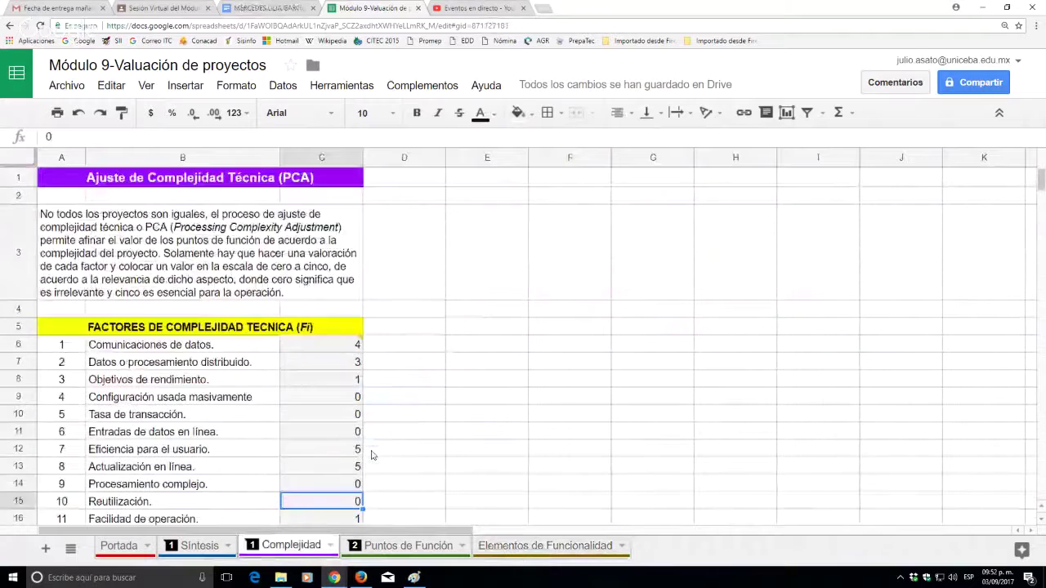
Review the cost summary on the Síntesis sheet and return to the Portada cover sheet.
click(200, 545)
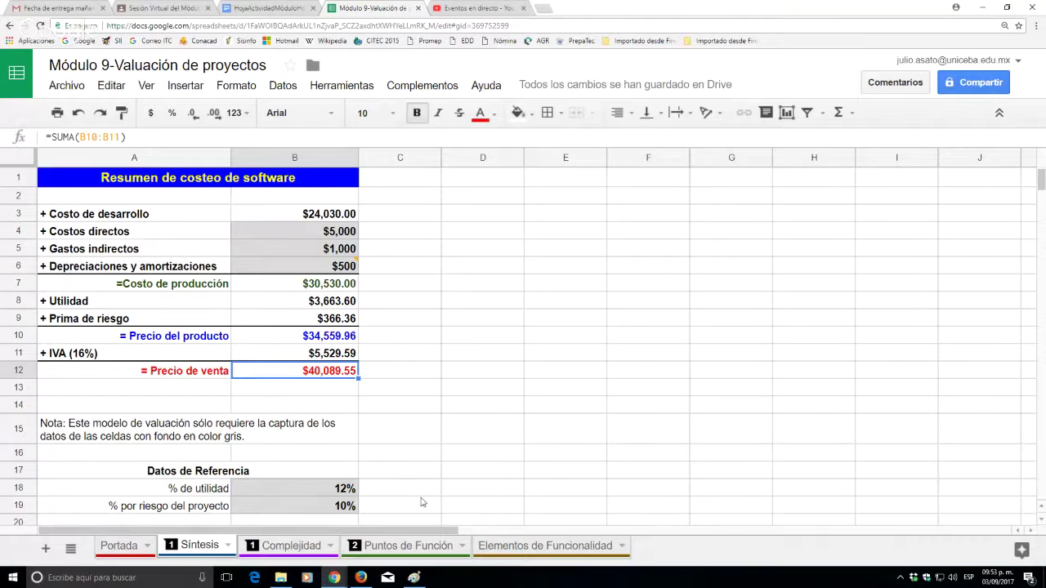
click(128, 547)
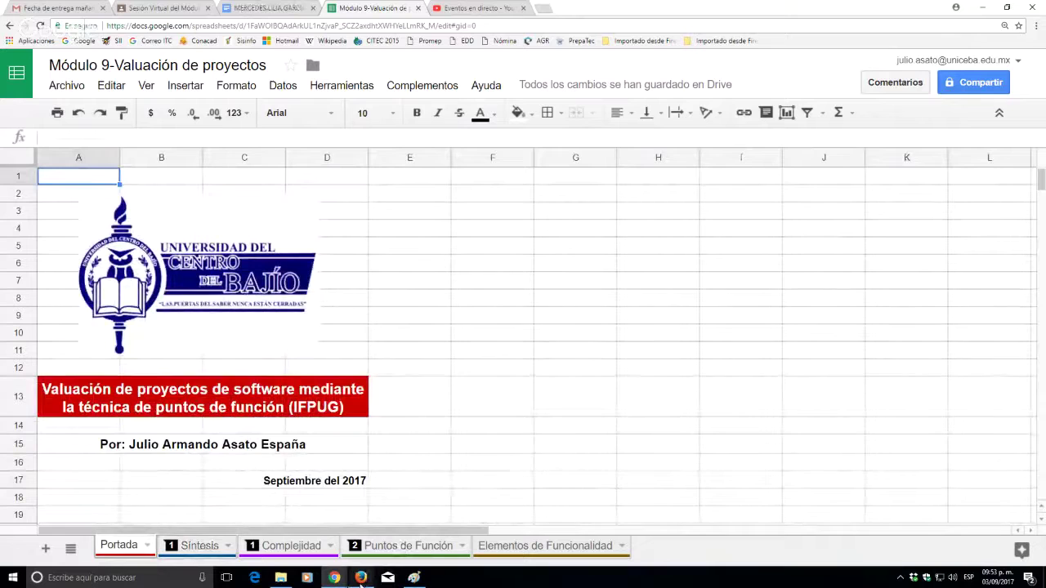
mouse_move(336, 581)
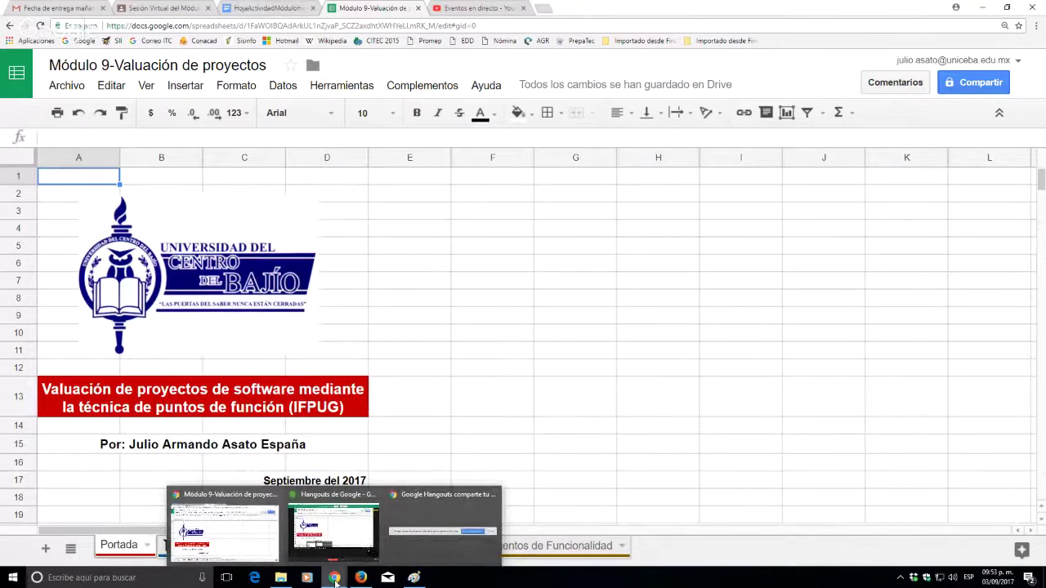